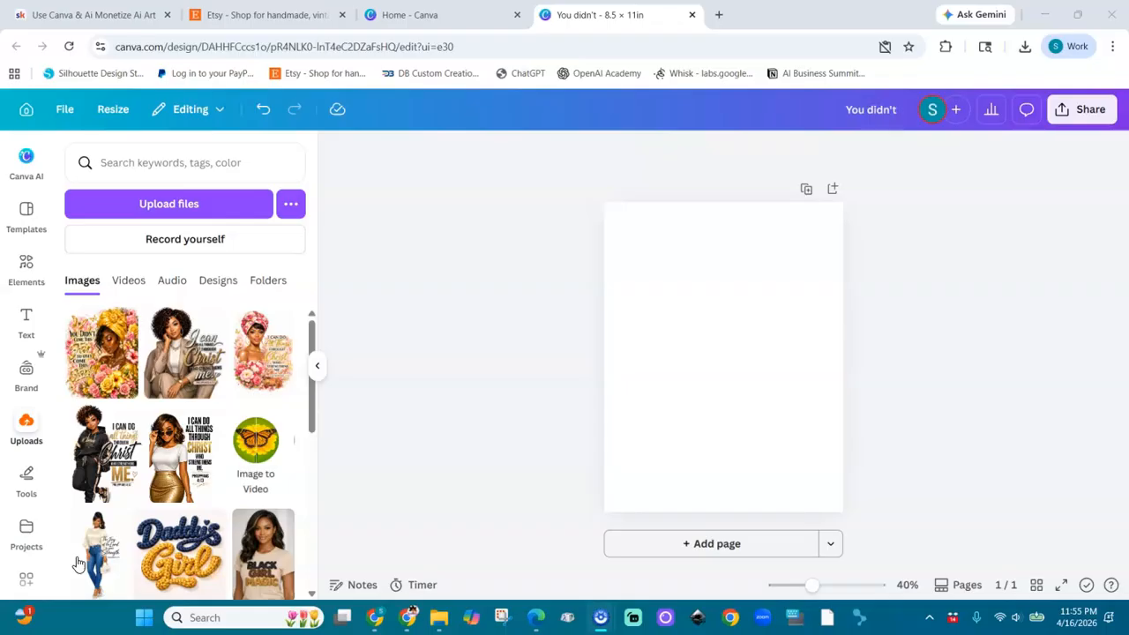
Step: Place the uploaded "You Didn't Come This Far" floral artwork on the blank page
click(113, 386)
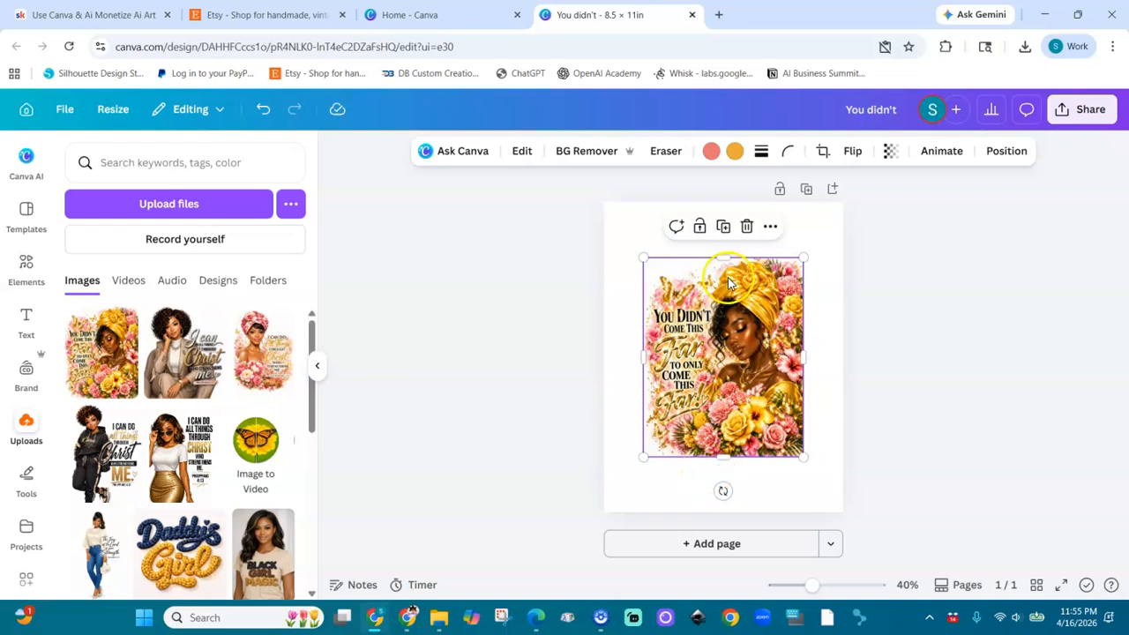
click(119, 111)
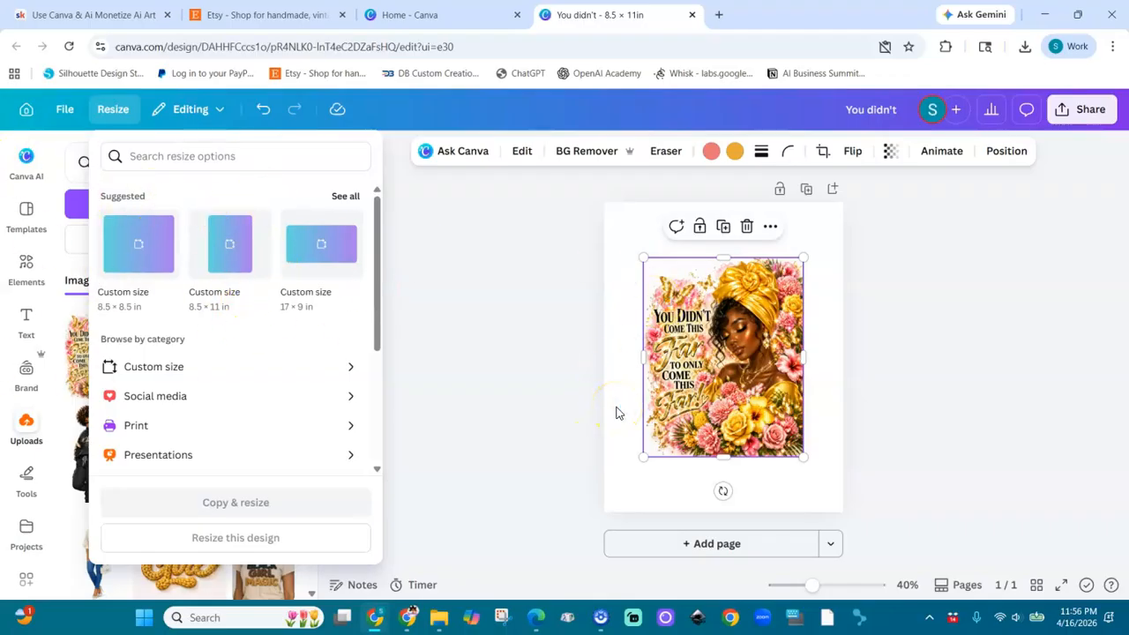
click(522, 341)
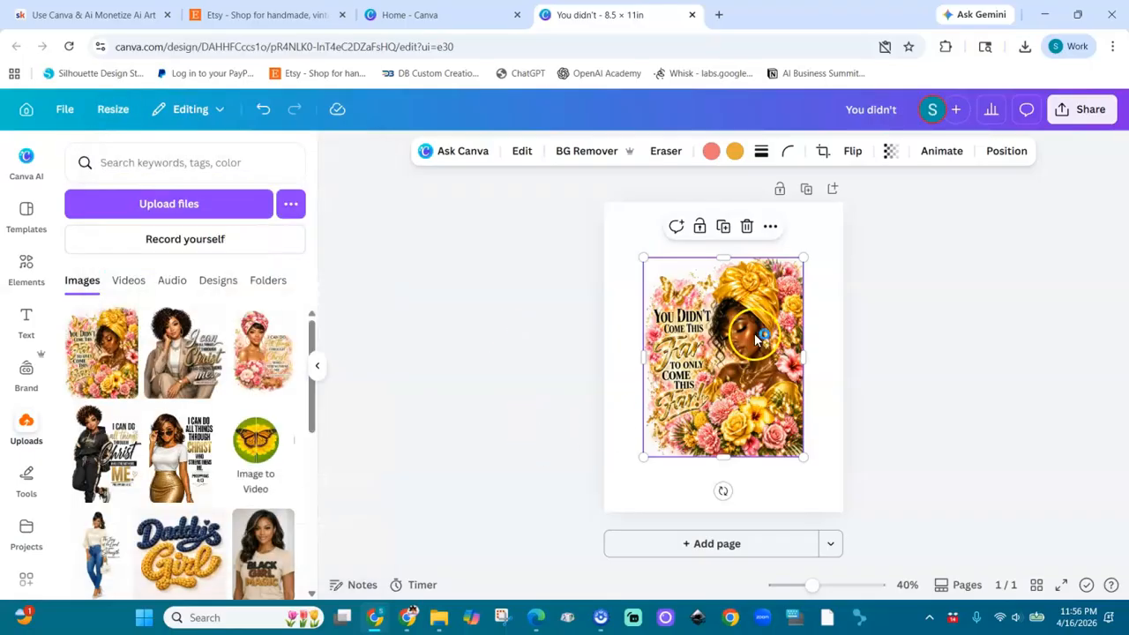
Step: Set the page background to the purple Brand Kit color
click(826, 224)
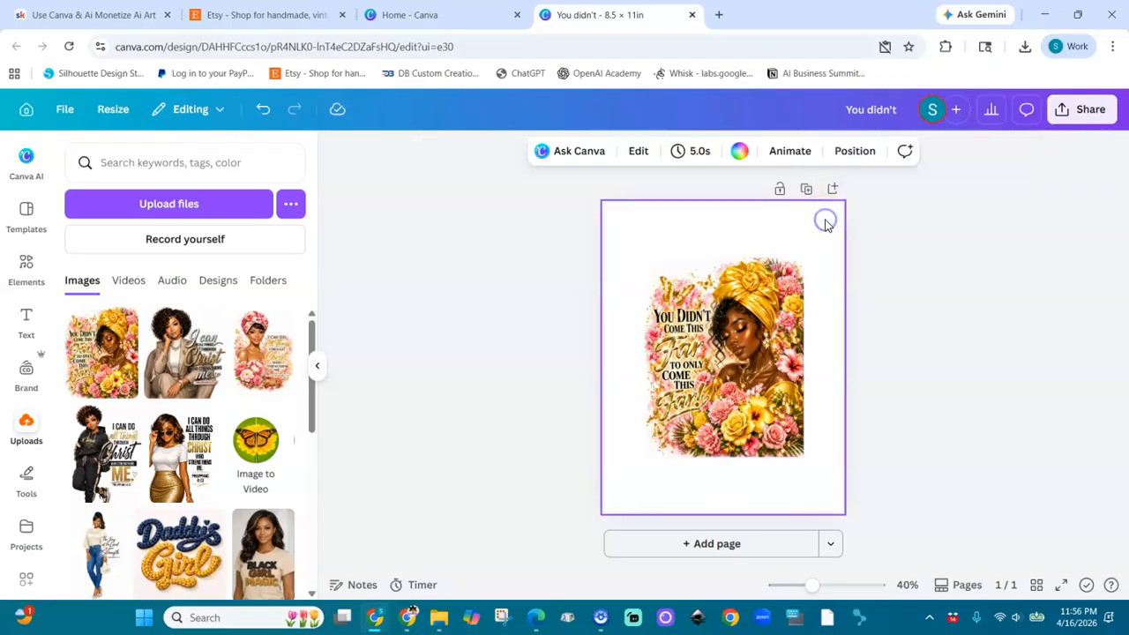
click(738, 152)
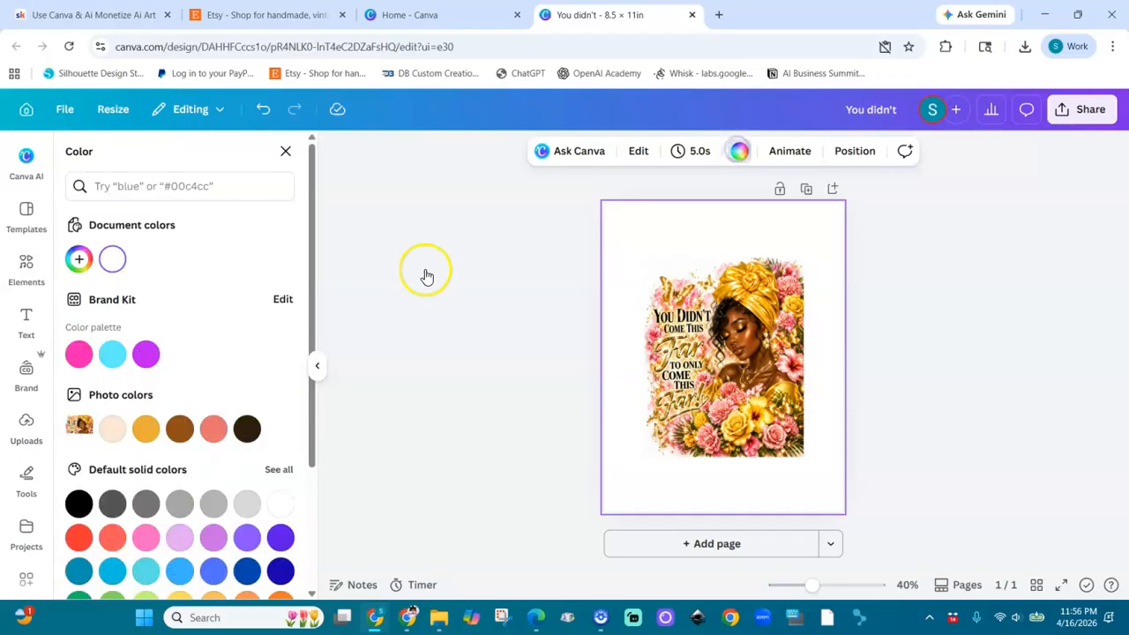
click(146, 354)
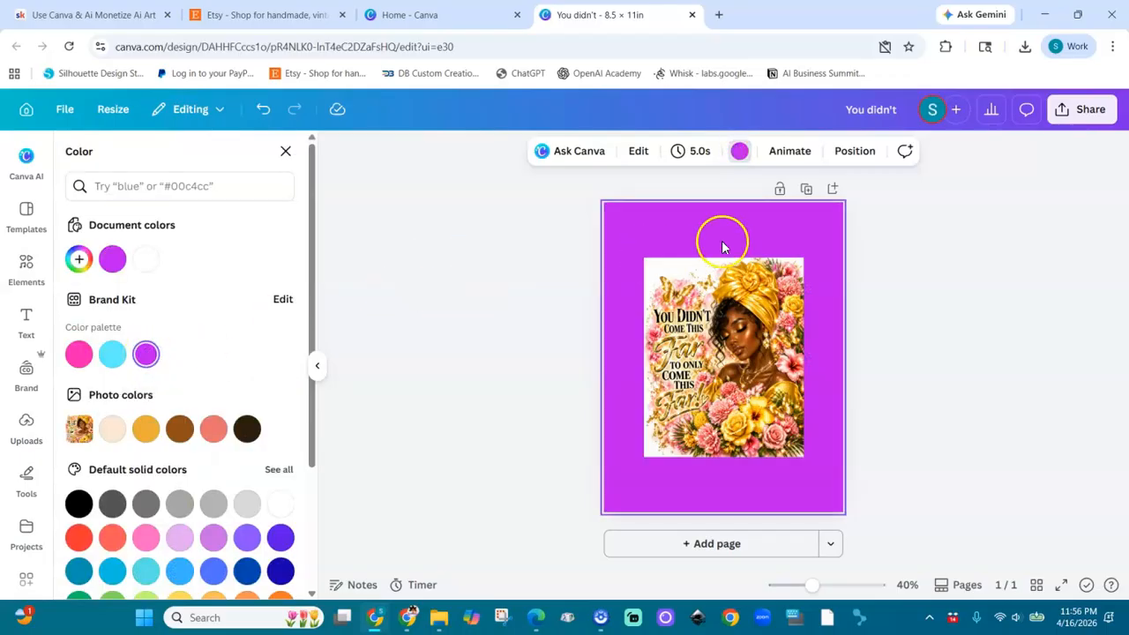
Step: Try removing the artwork's background with BG Remover, and undo the removal
click(710, 412)
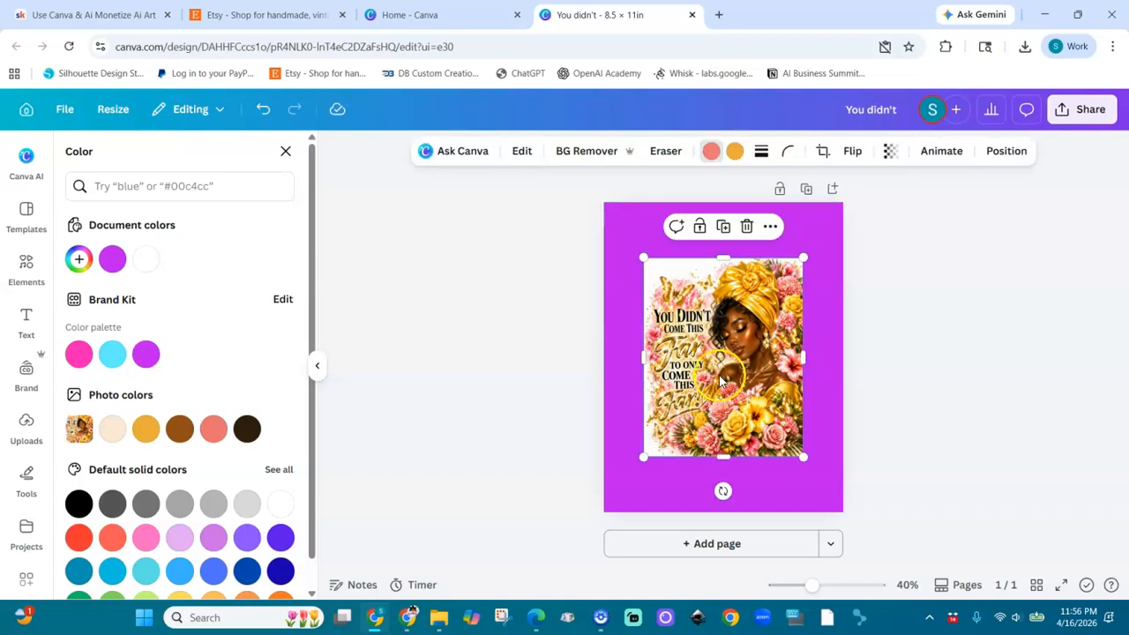
click(582, 159)
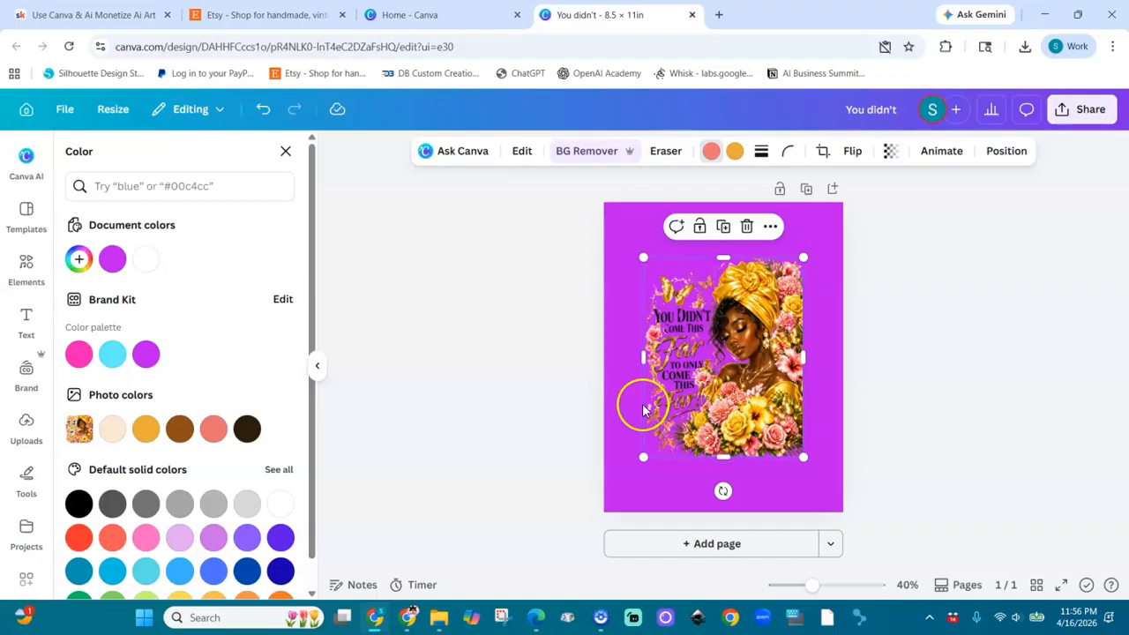
click(257, 109)
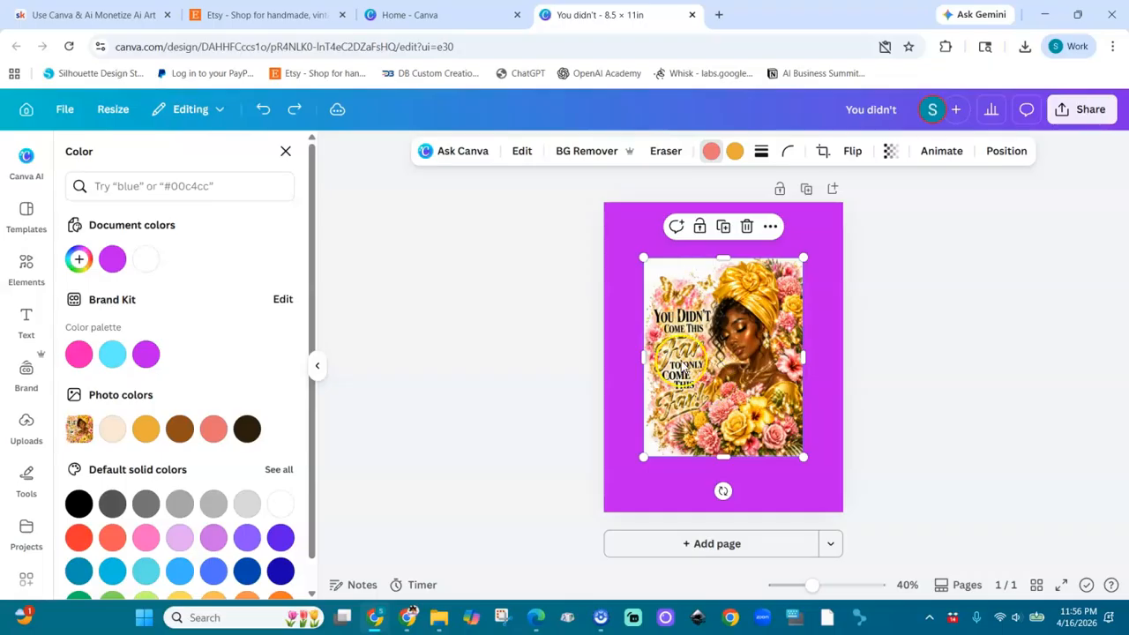
Step: Open Magic Grab for the artwork from the complete set of image editing tools
click(522, 154)
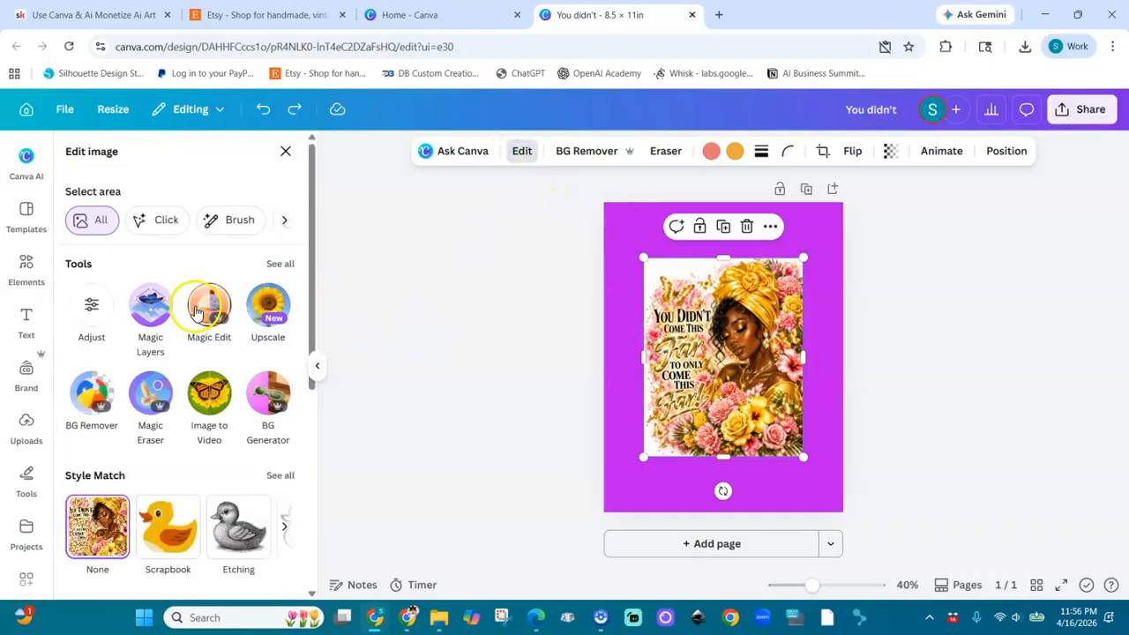
click(280, 265)
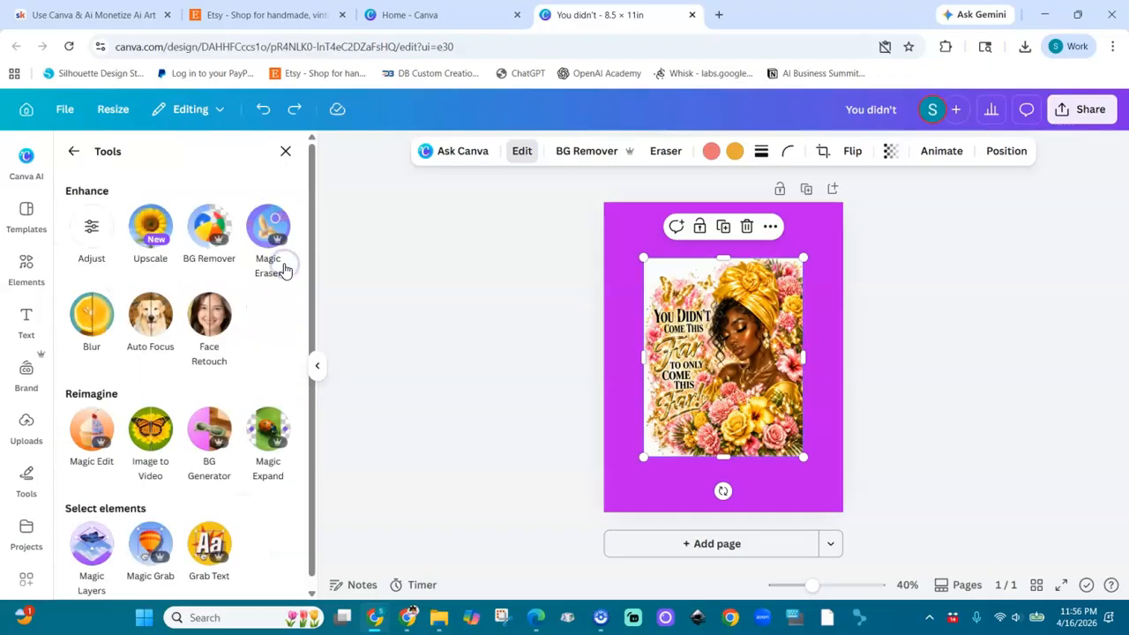
click(152, 548)
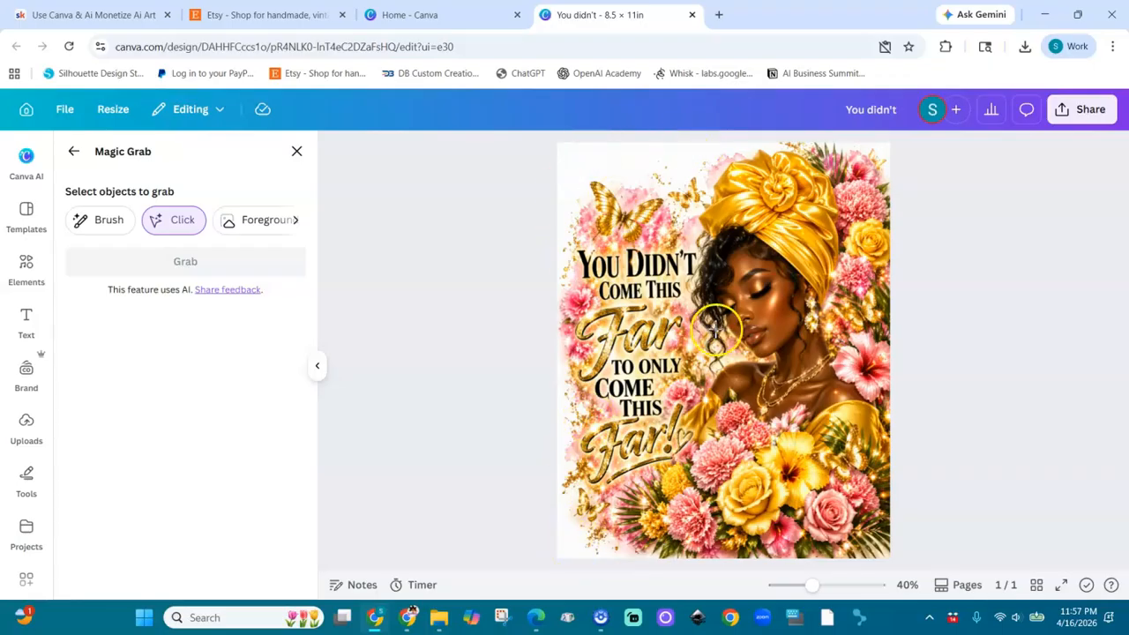
Step: Try selecting the woman with the flowers and the lettering using Magic Grab's Click selection
click(798, 355)
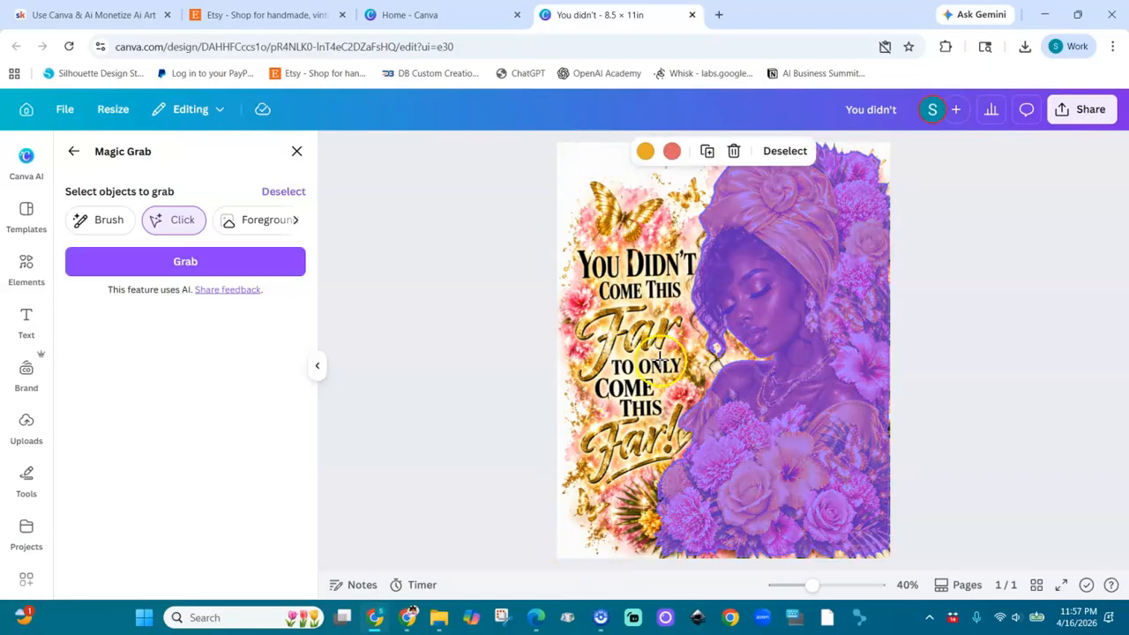
click(661, 360)
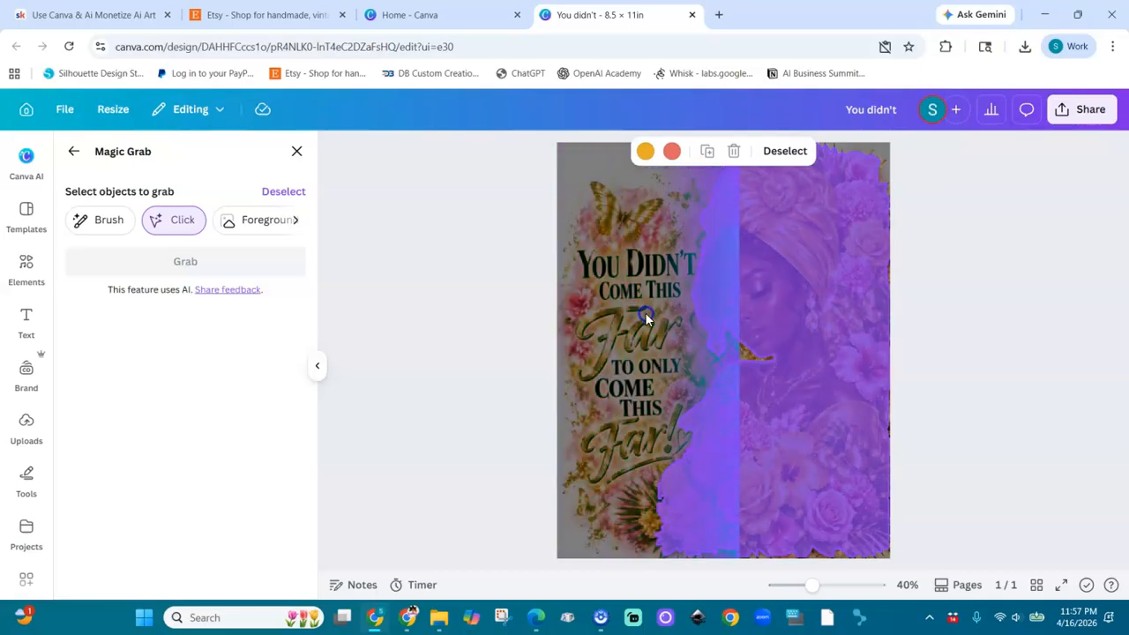
click(649, 286)
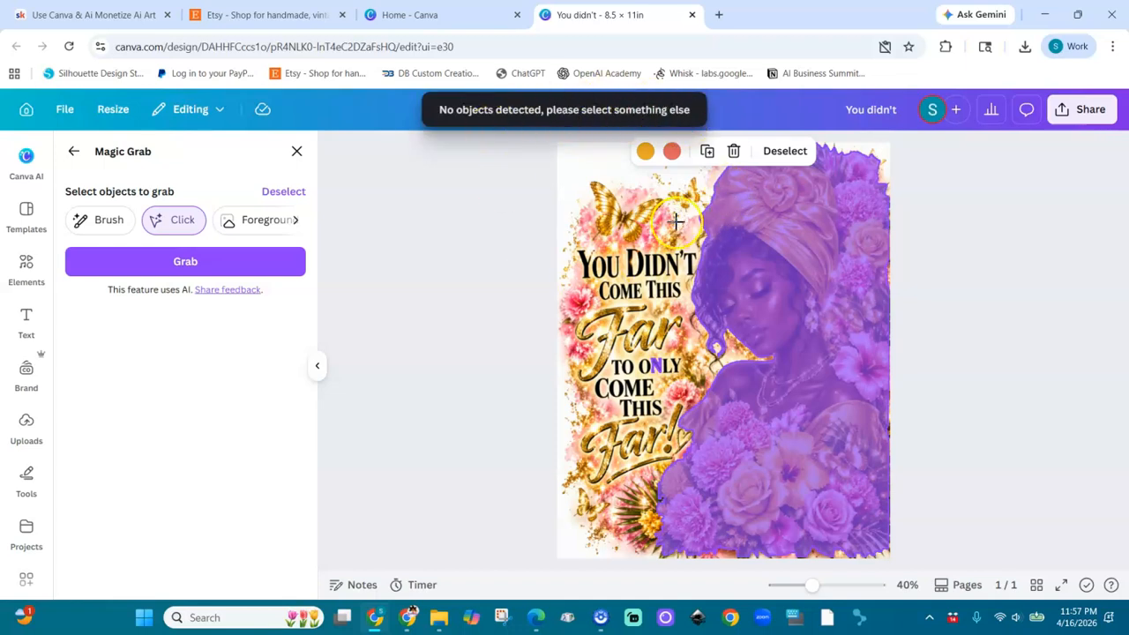
Step: Brush over the whole artwork in Magic Grab, filling the remaining areas with brush size 78, and grab the selection
click(104, 226)
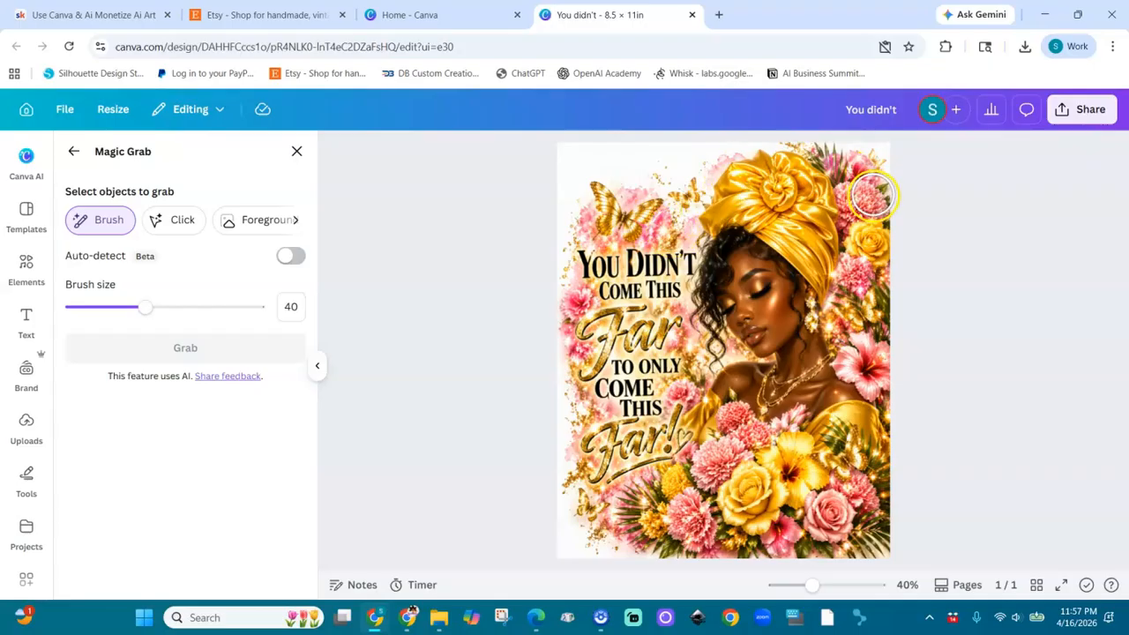
mouse_move(871, 196)
mouse_down()
mouse_move(793, 158)
mouse_move(751, 178)
mouse_move(760, 167)
mouse_move(729, 172)
mouse_move(696, 199)
mouse_move(663, 189)
mouse_move(642, 205)
mouse_move(598, 200)
mouse_move(578, 282)
mouse_move(590, 528)
mouse_move(879, 551)
mouse_move(862, 383)
mouse_move(880, 420)
mouse_move(871, 212)
mouse_move(799, 335)
mouse_move(806, 244)
mouse_move(763, 282)
mouse_up()
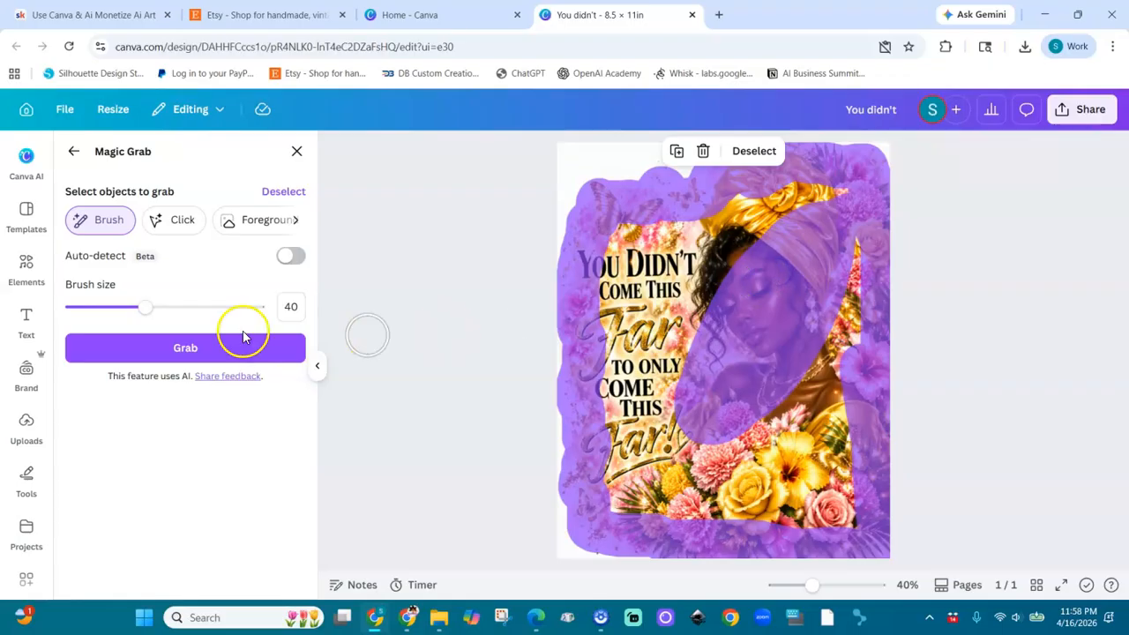
drag(147, 308, 217, 309)
mouse_move(711, 346)
mouse_down()
mouse_move(726, 222)
mouse_move(773, 251)
mouse_move(795, 205)
mouse_move(835, 234)
mouse_move(822, 368)
mouse_move(827, 505)
mouse_move(781, 481)
mouse_move(662, 501)
mouse_move(619, 487)
mouse_move(774, 441)
mouse_move(799, 410)
mouse_move(639, 418)
mouse_move(645, 431)
mouse_move(640, 286)
mouse_move(610, 378)
mouse_move(609, 366)
mouse_move(625, 253)
mouse_move(687, 244)
mouse_up()
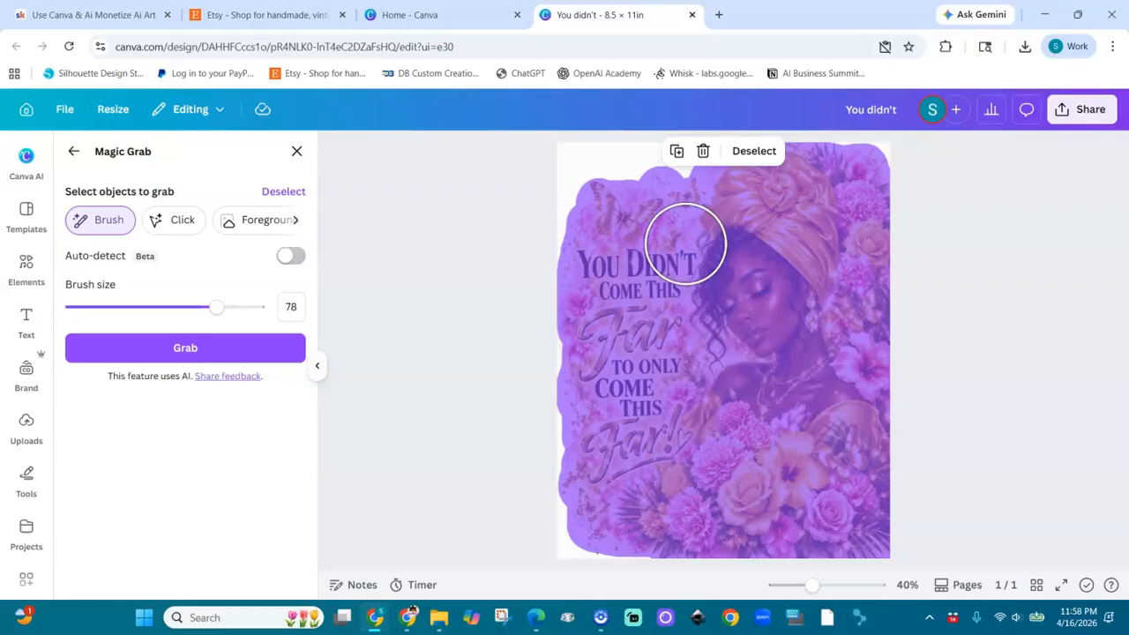
click(233, 344)
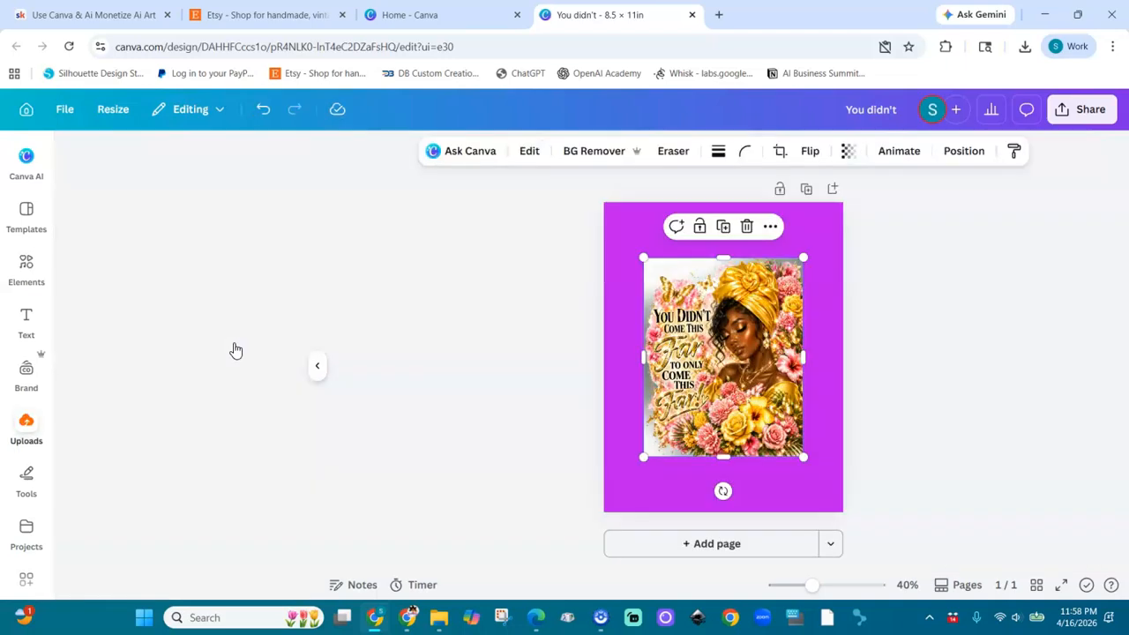
Step: Delete the leftover backdrop behind the grabbed artwork and move the artwork near the page's upper edge
drag(236, 350, 717, 387)
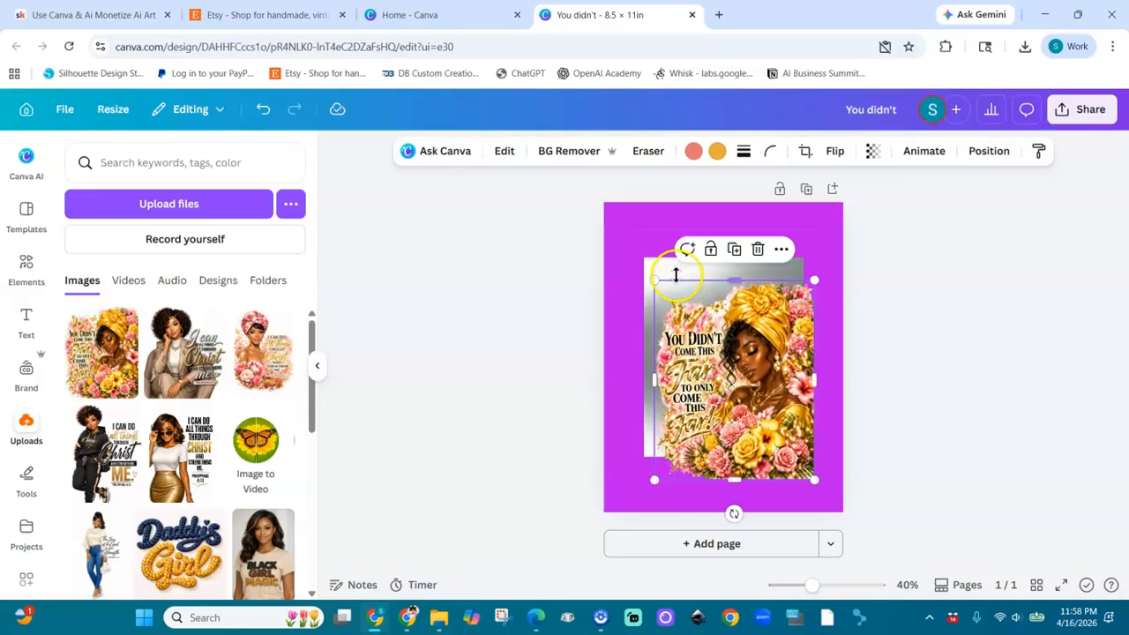
drag(659, 265, 632, 240)
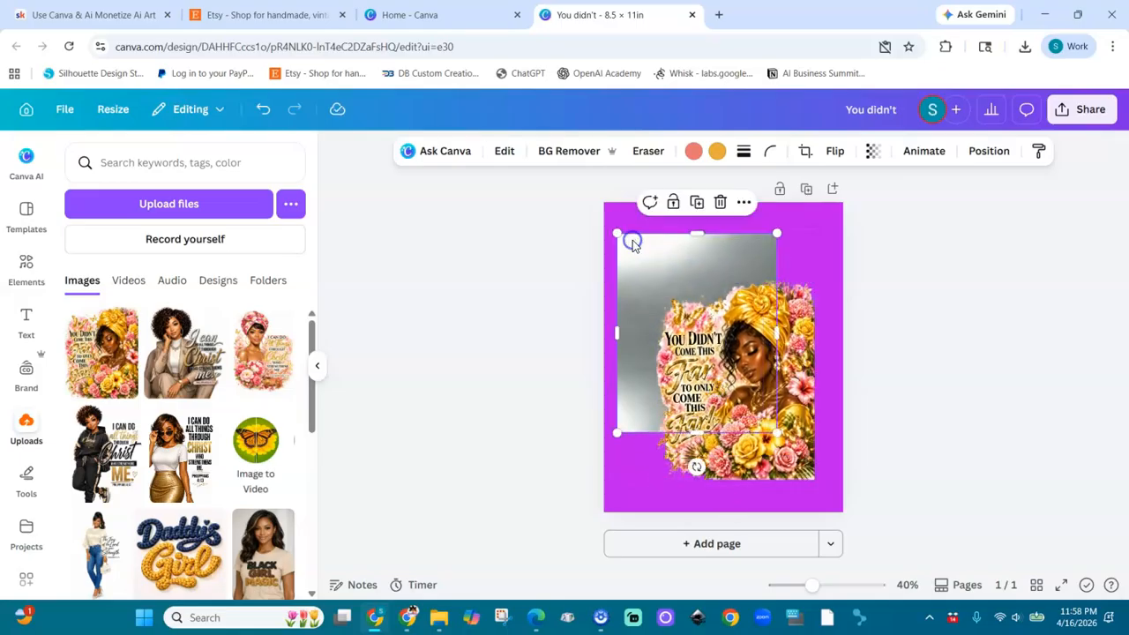
key(Delete)
drag(781, 385, 763, 324)
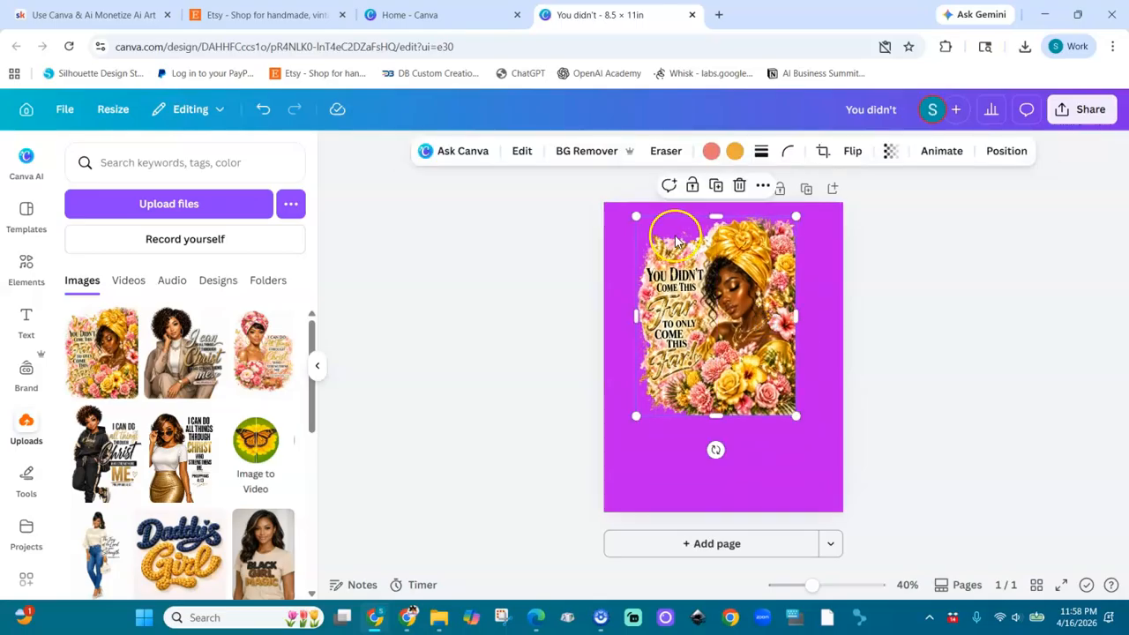
Step: Clear the purple page background and examine the artwork's cut-out edges up close at 163% zoom
click(812, 450)
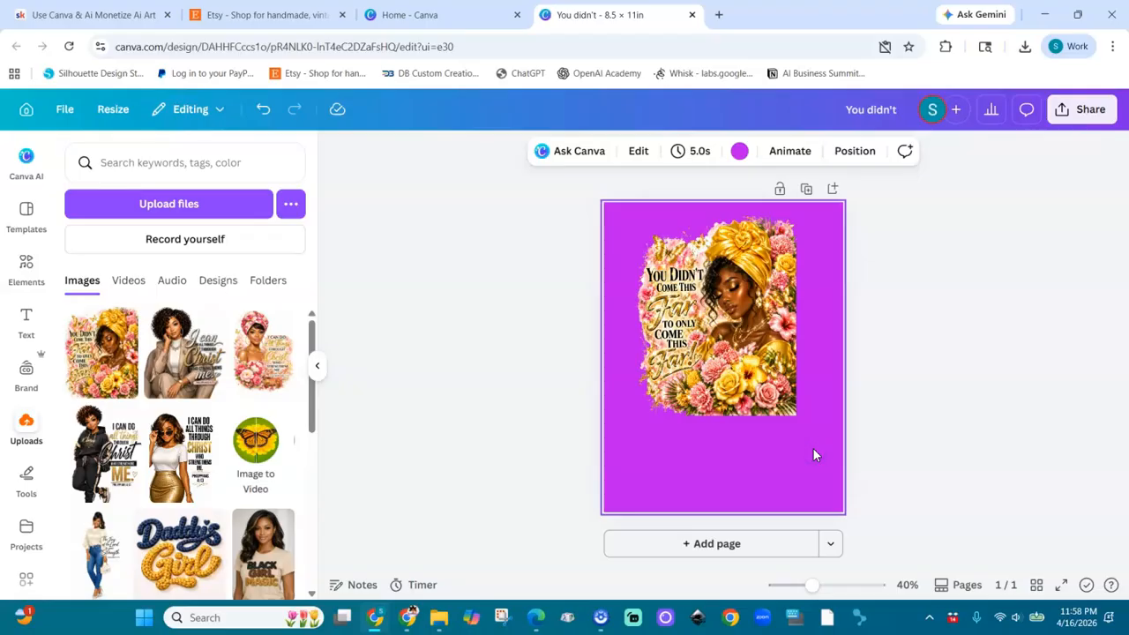
key(Delete)
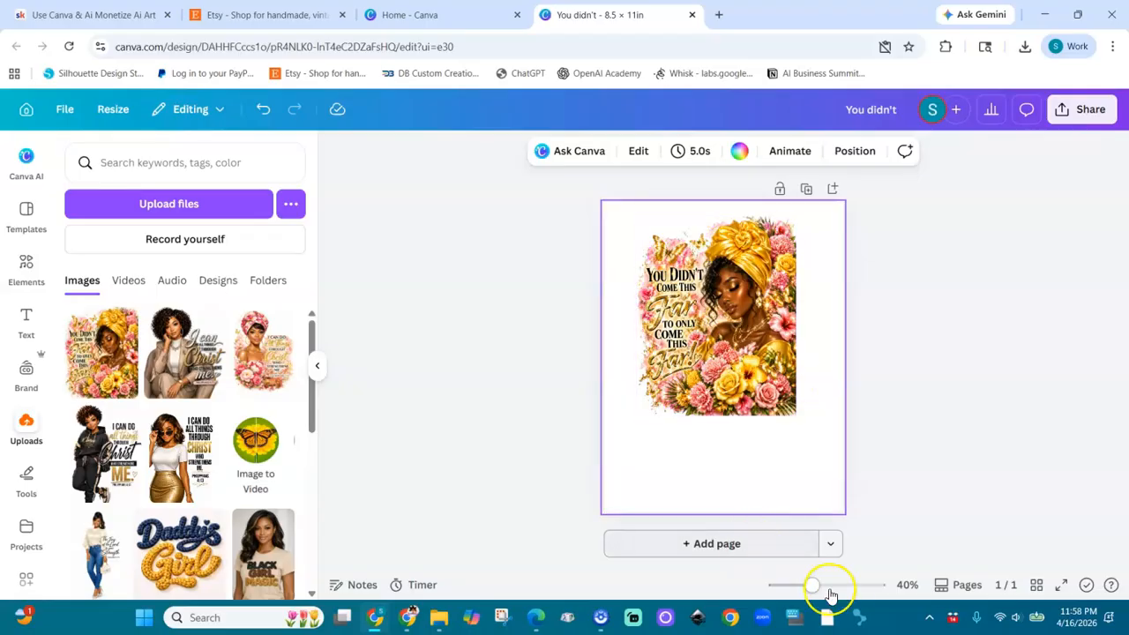
drag(813, 587, 850, 597)
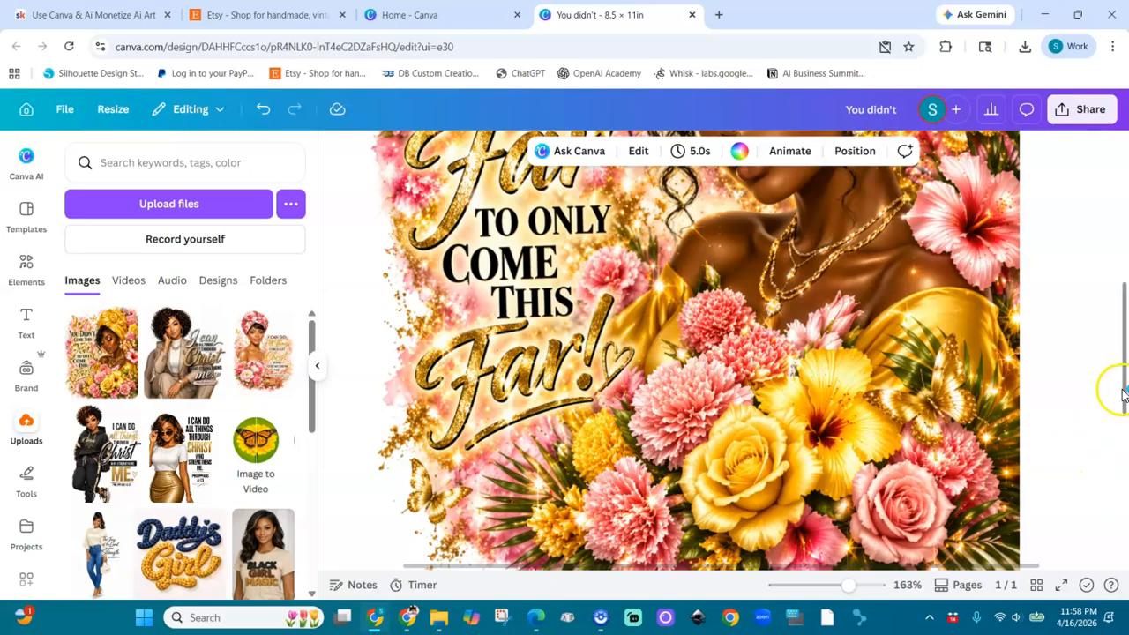
drag(1122, 391, 1117, 277)
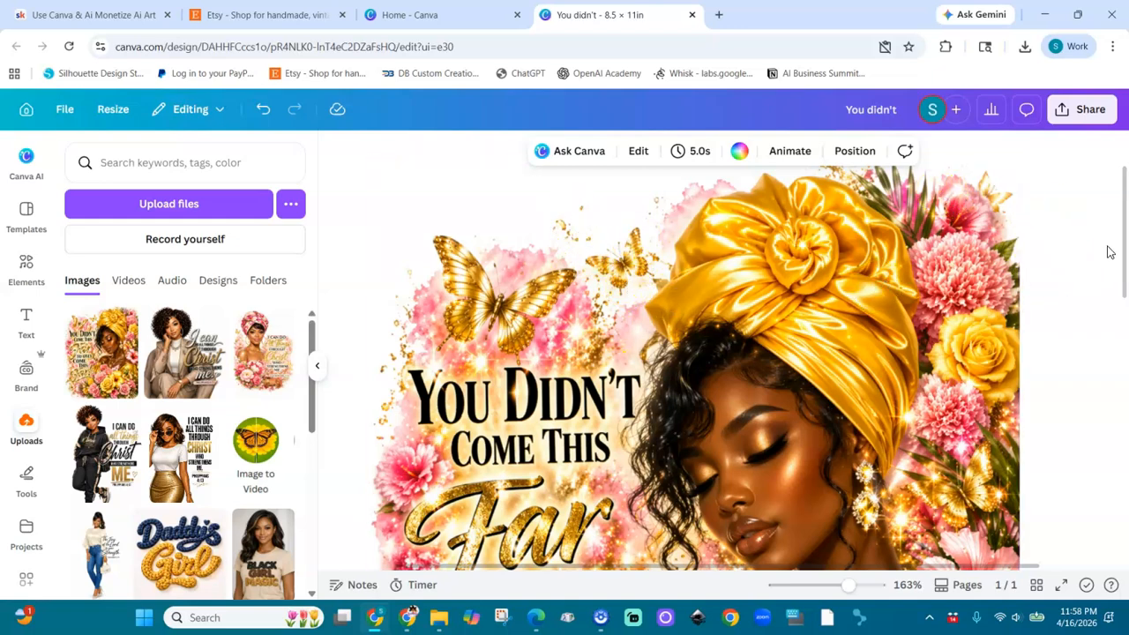
drag(1124, 271, 1125, 407)
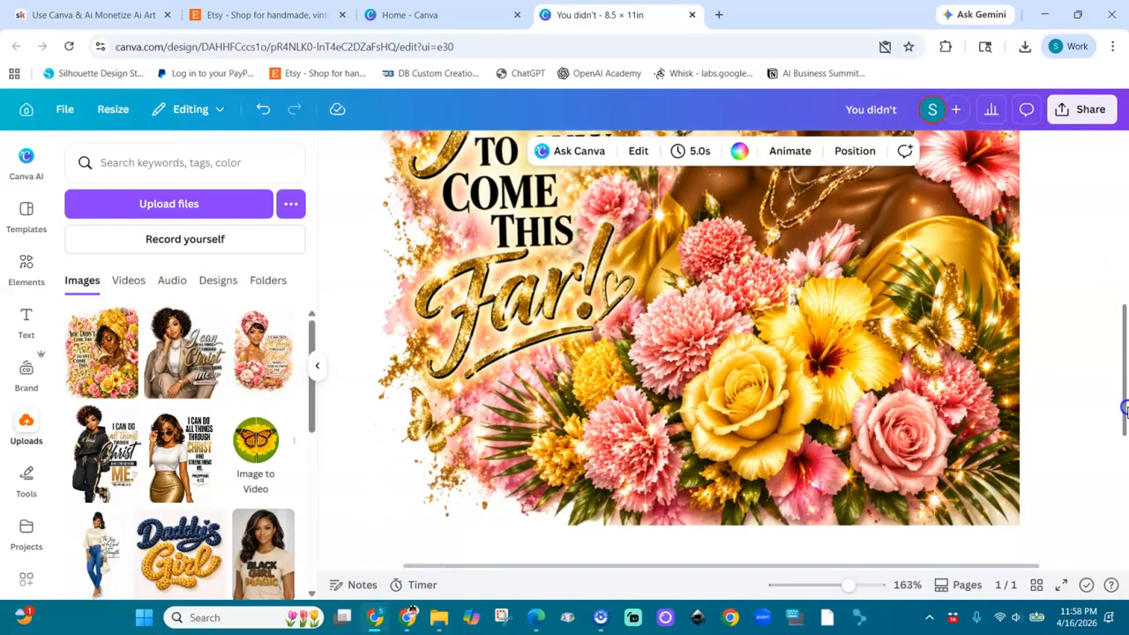
Step: Set the page background to the darkest brown photo color and check the artwork's cut-out edges against it
click(609, 481)
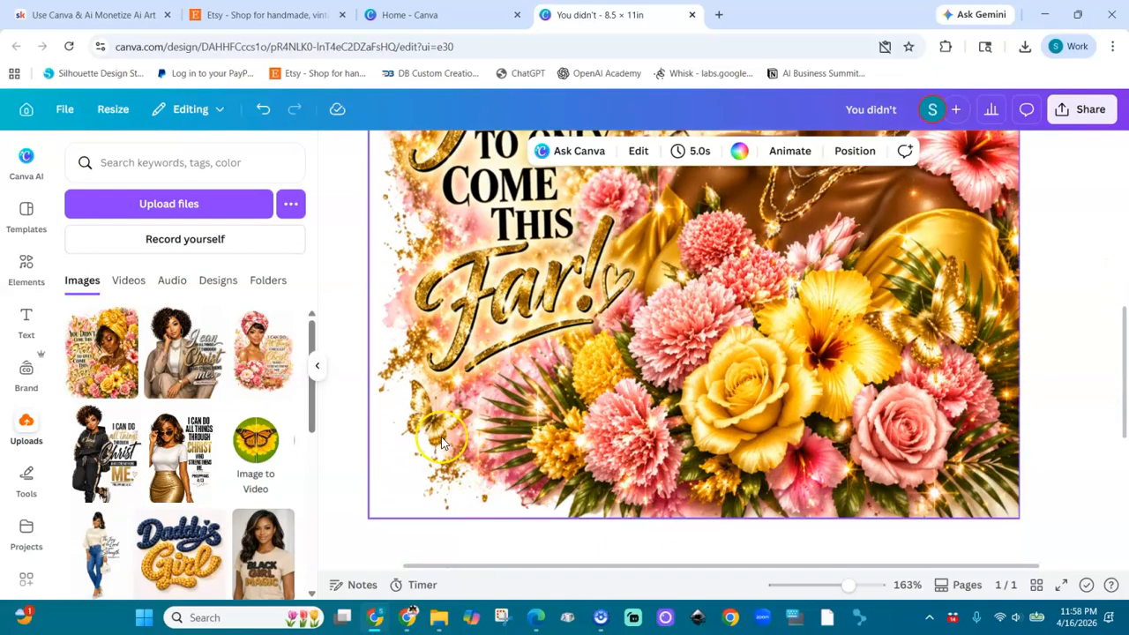
click(366, 531)
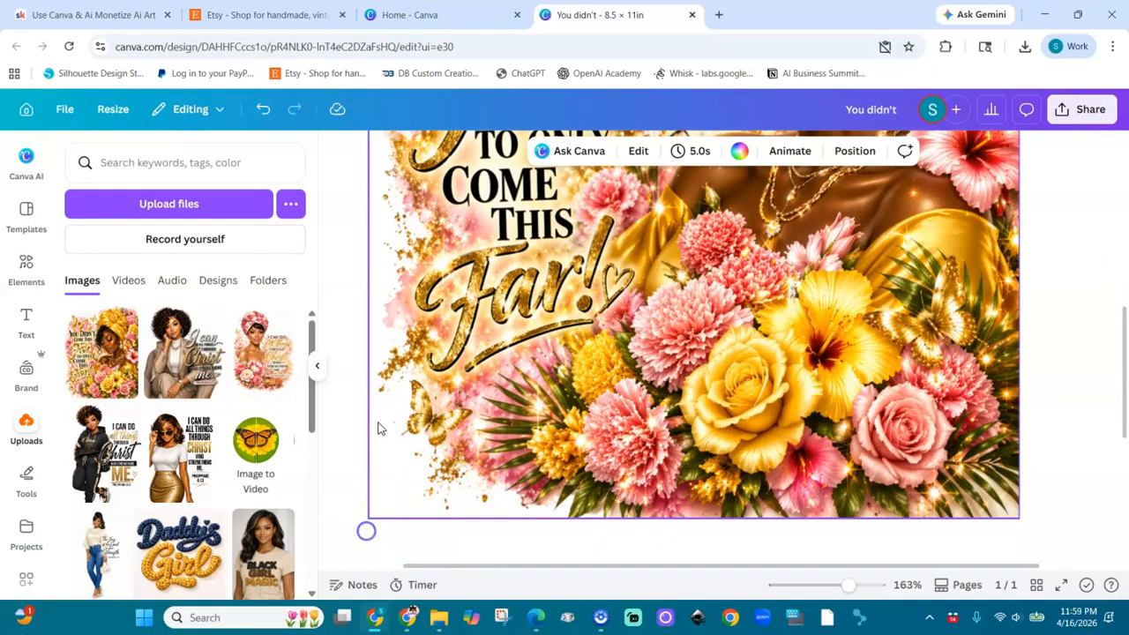
click(739, 151)
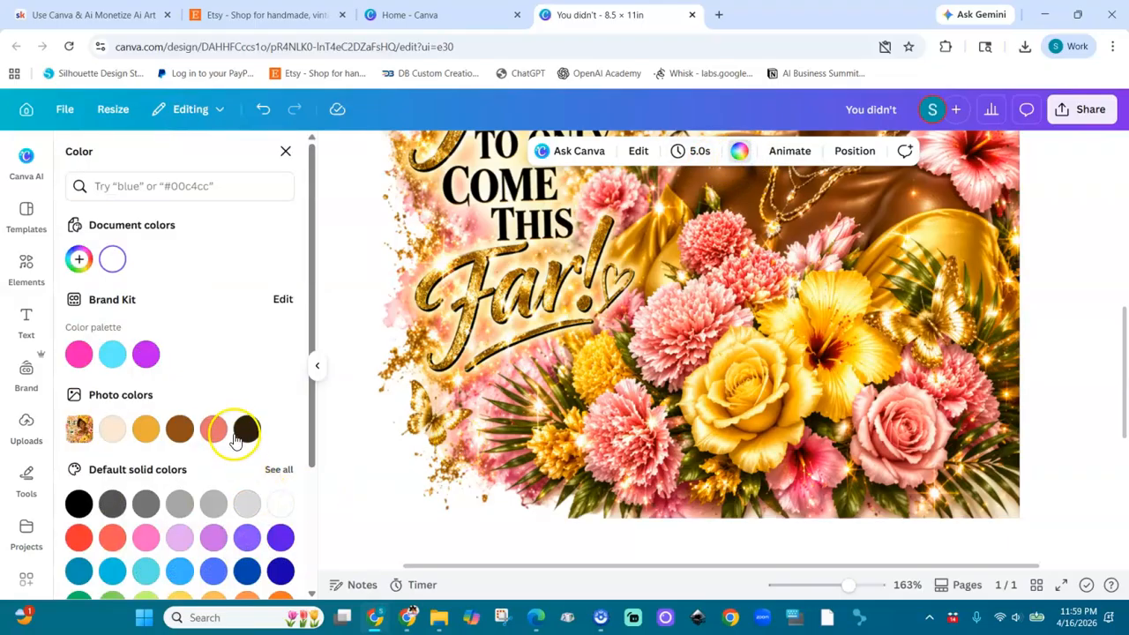
click(247, 429)
click(415, 451)
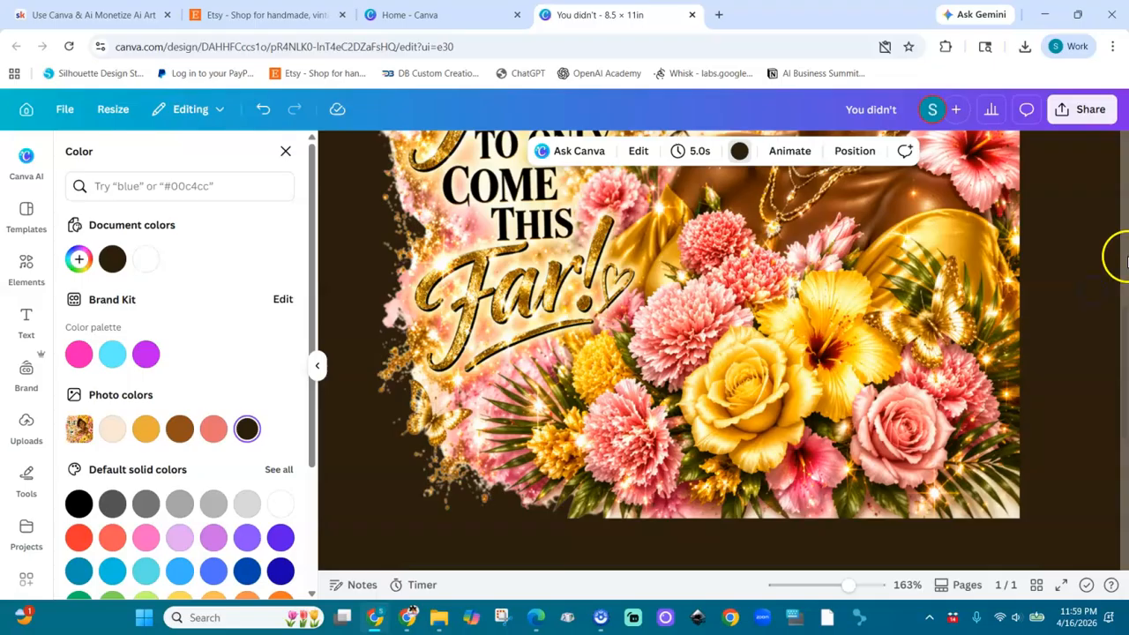
scroll(1125, 251, up, 3)
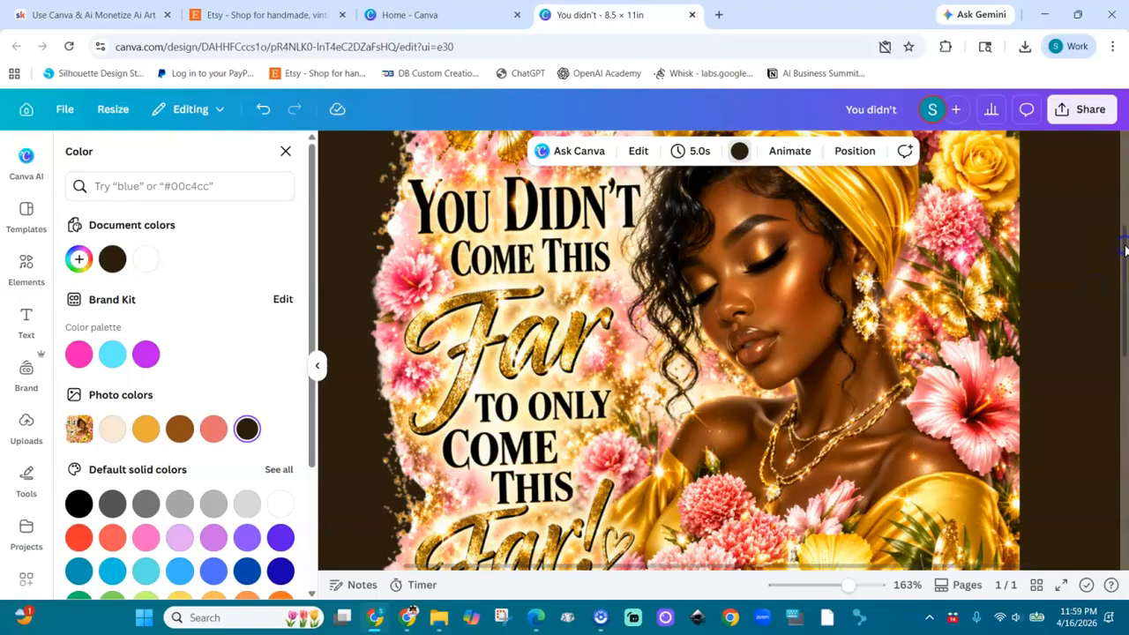
drag(1124, 252, 1124, 280)
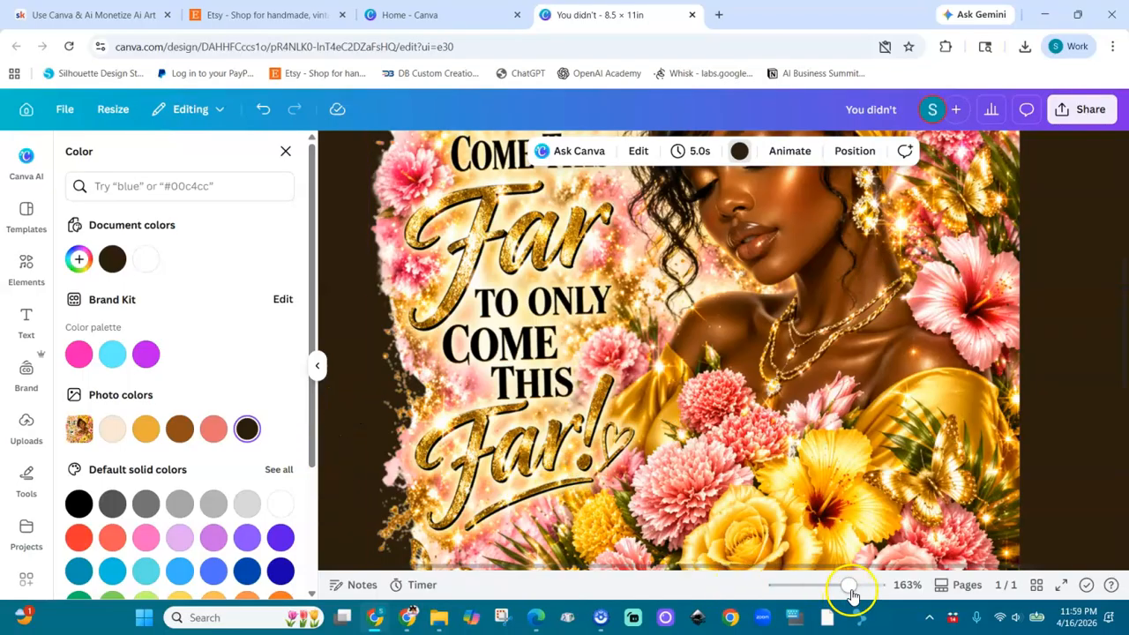
drag(849, 588, 821, 589)
click(766, 499)
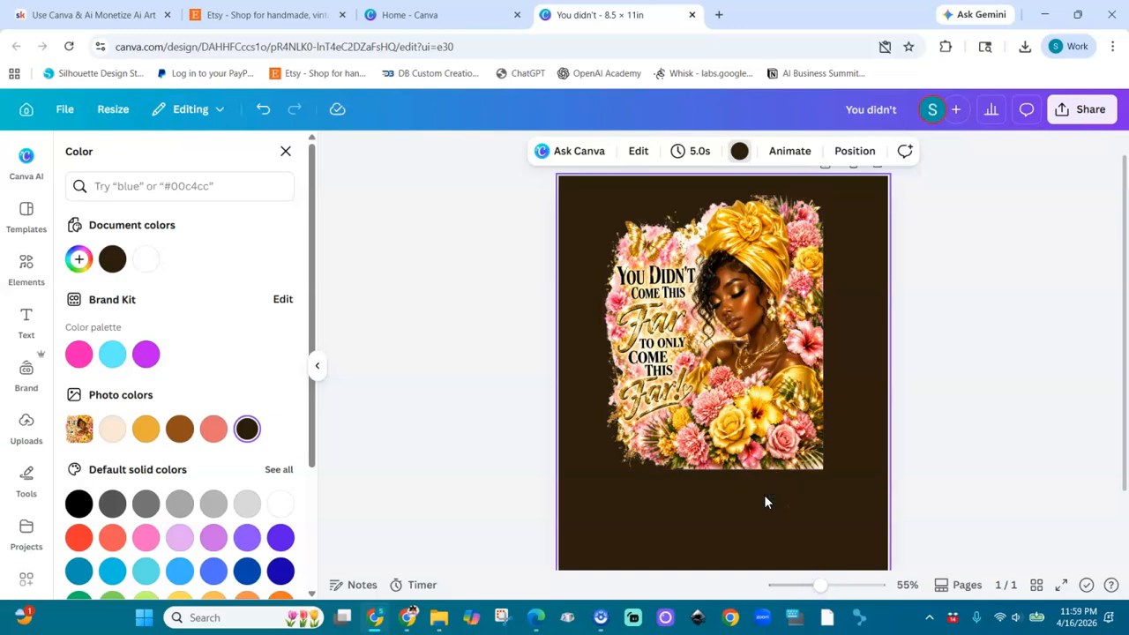
click(764, 502)
click(713, 336)
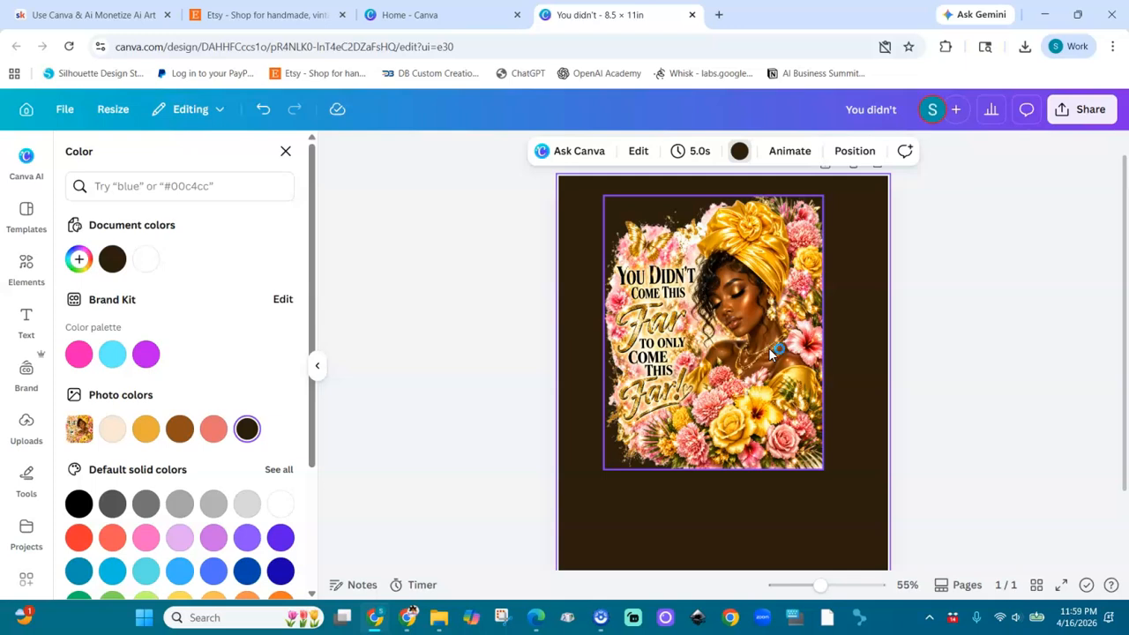
Step: Clear the dark brown page background and enlarge the cut-out artwork until it spans nearly the whole page
click(780, 499)
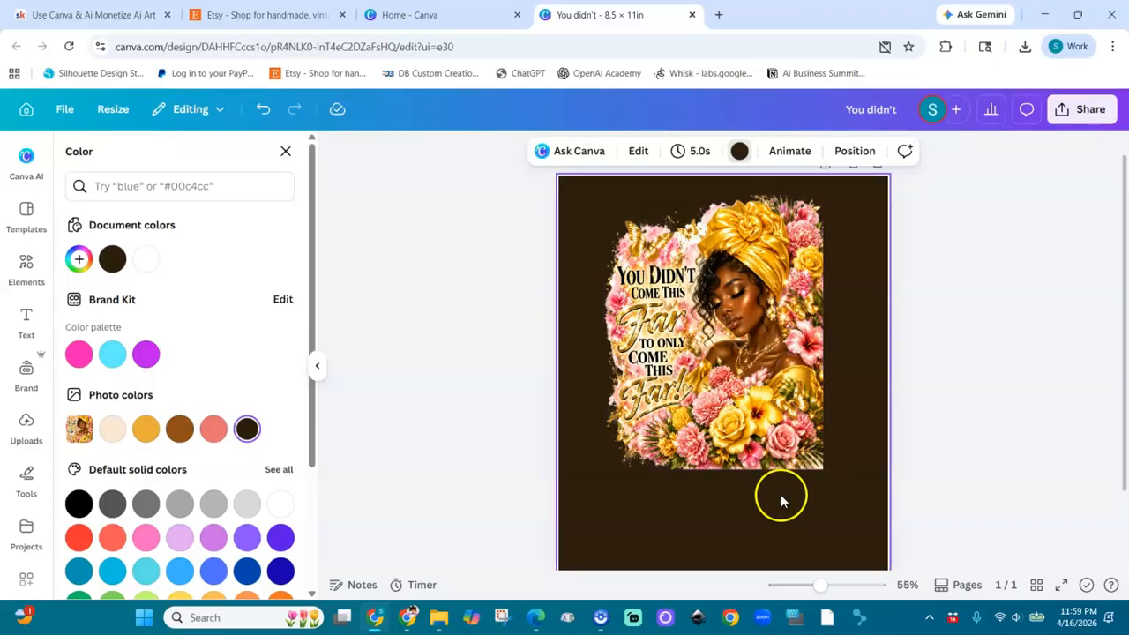
key(Delete)
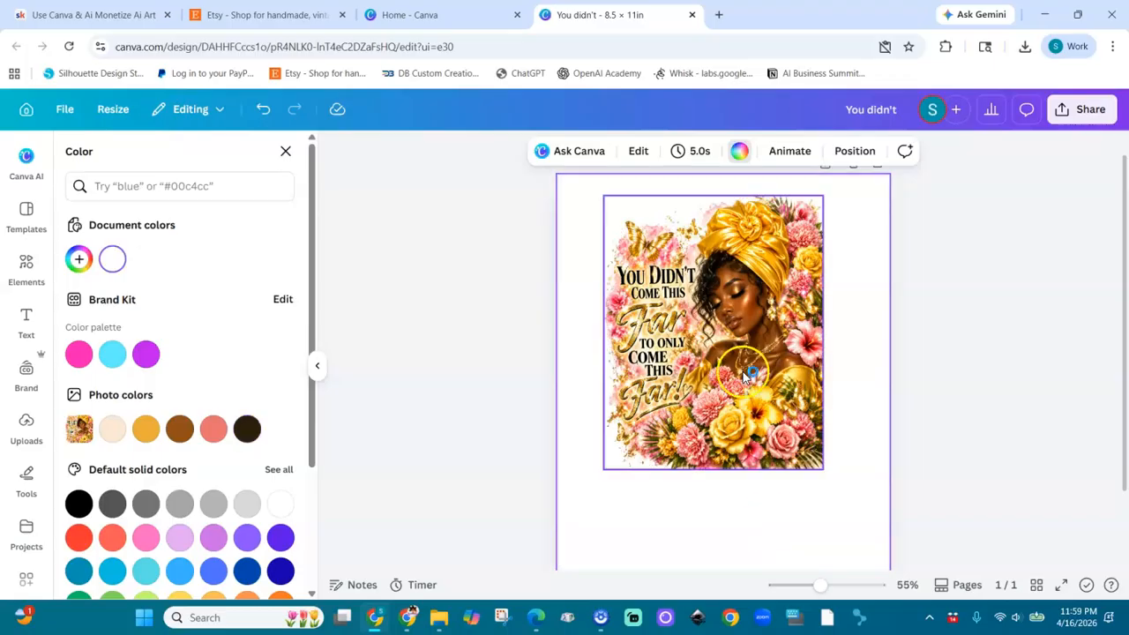
drag(824, 589, 806, 588)
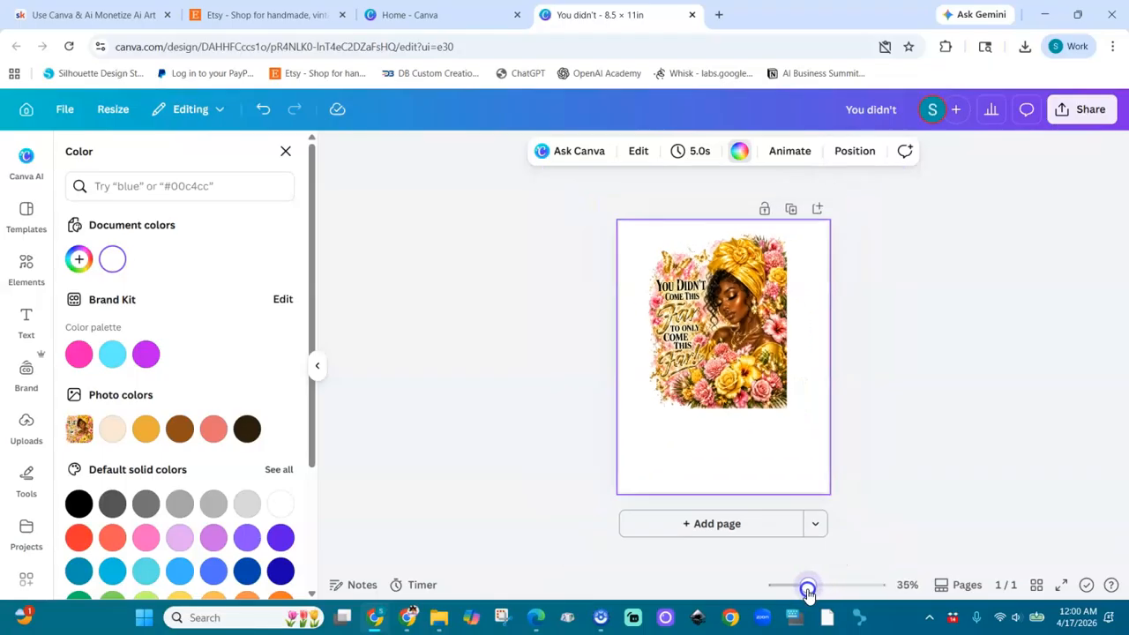
mouse_move(757, 374)
mouse_down()
mouse_move(755, 432)
mouse_move(829, 482)
mouse_up()
drag(776, 425, 793, 433)
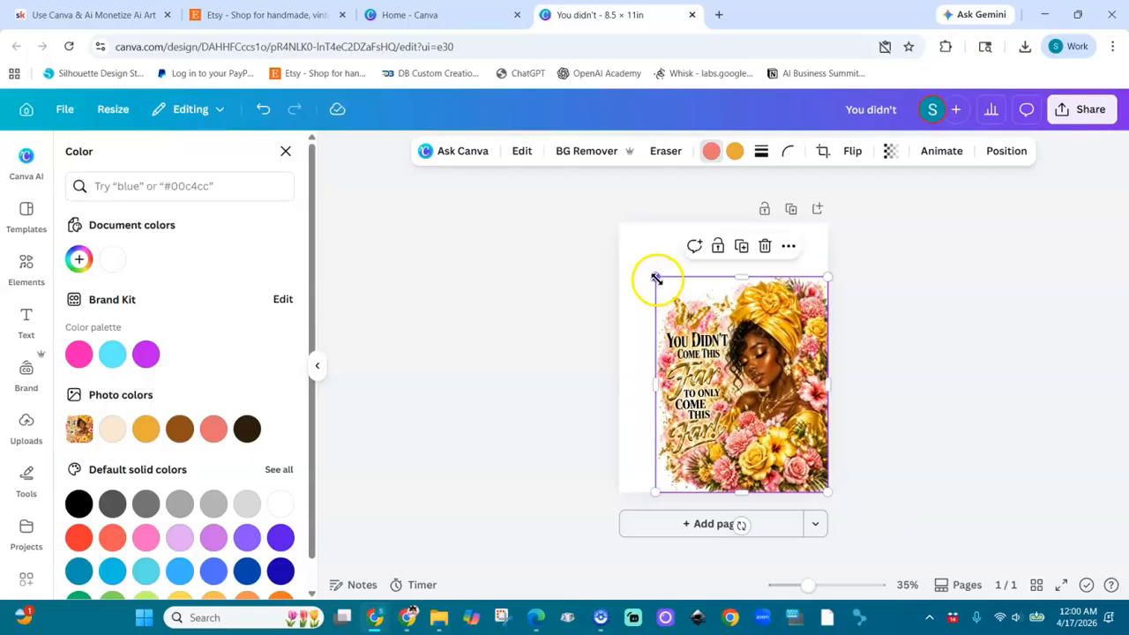
drag(657, 279, 622, 239)
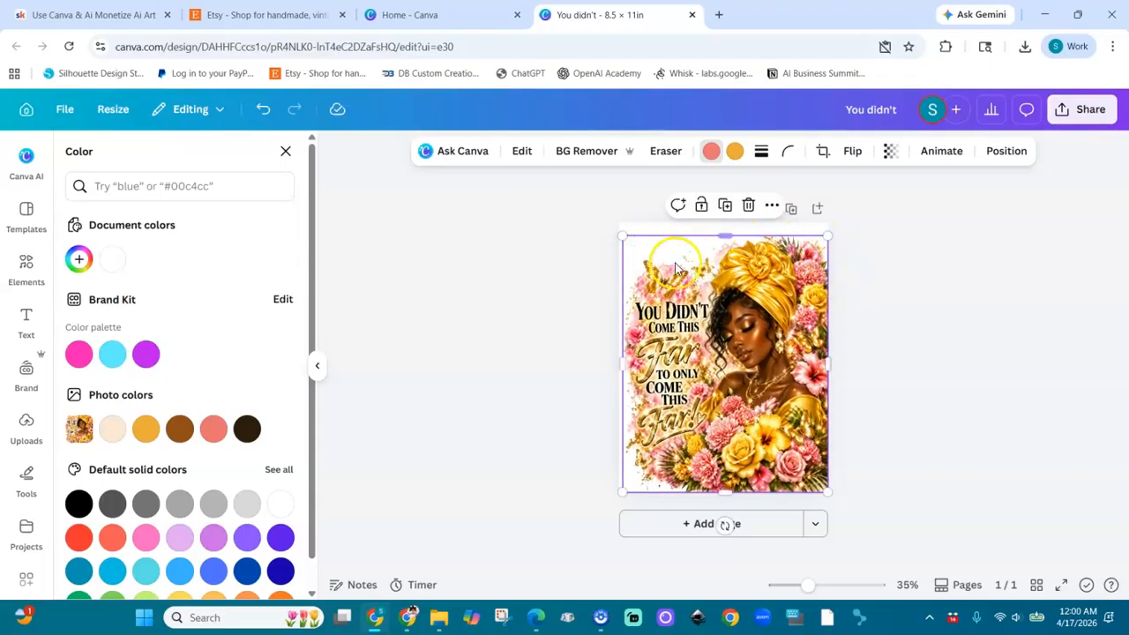
click(893, 424)
click(594, 383)
click(889, 196)
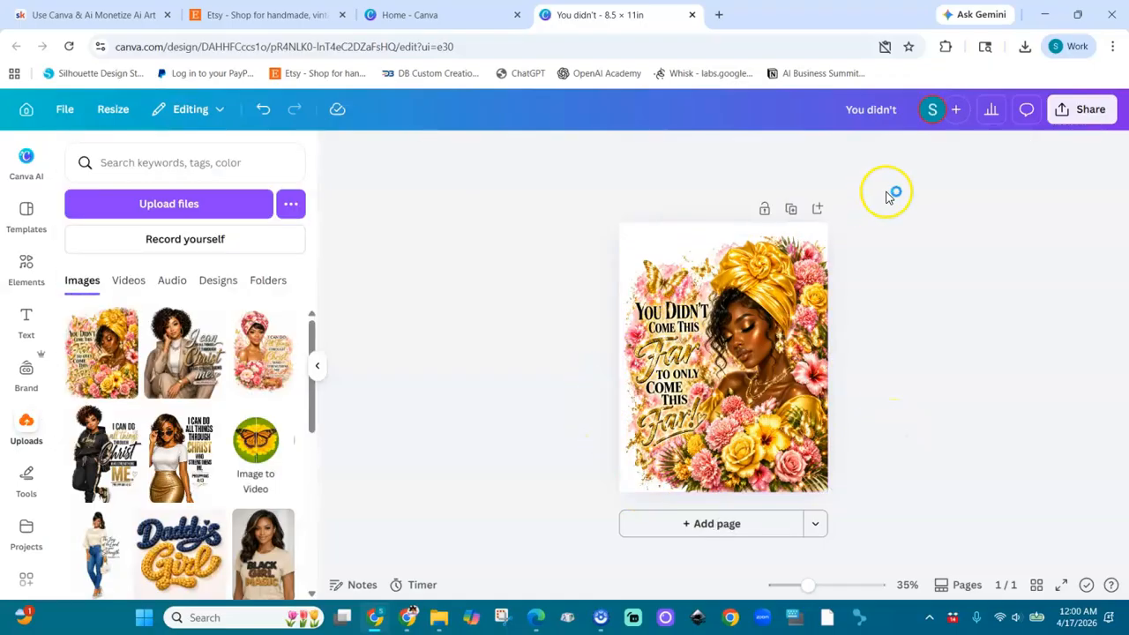
Step: Rename the design as "You didn't come this far"
click(906, 110)
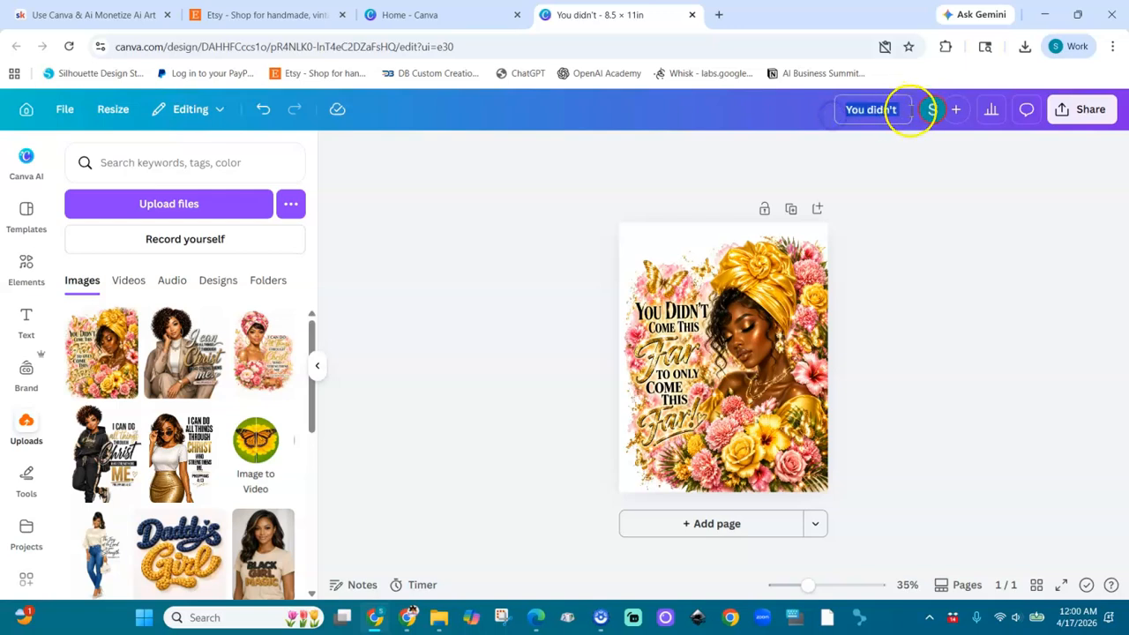
text(You didn't)
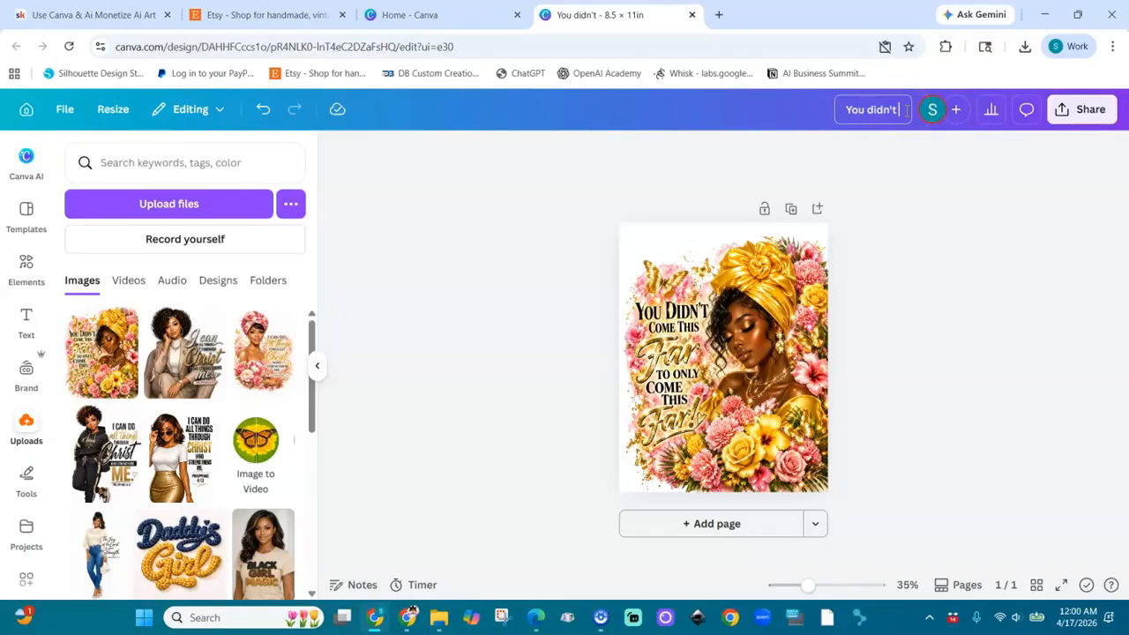
text( come this far)
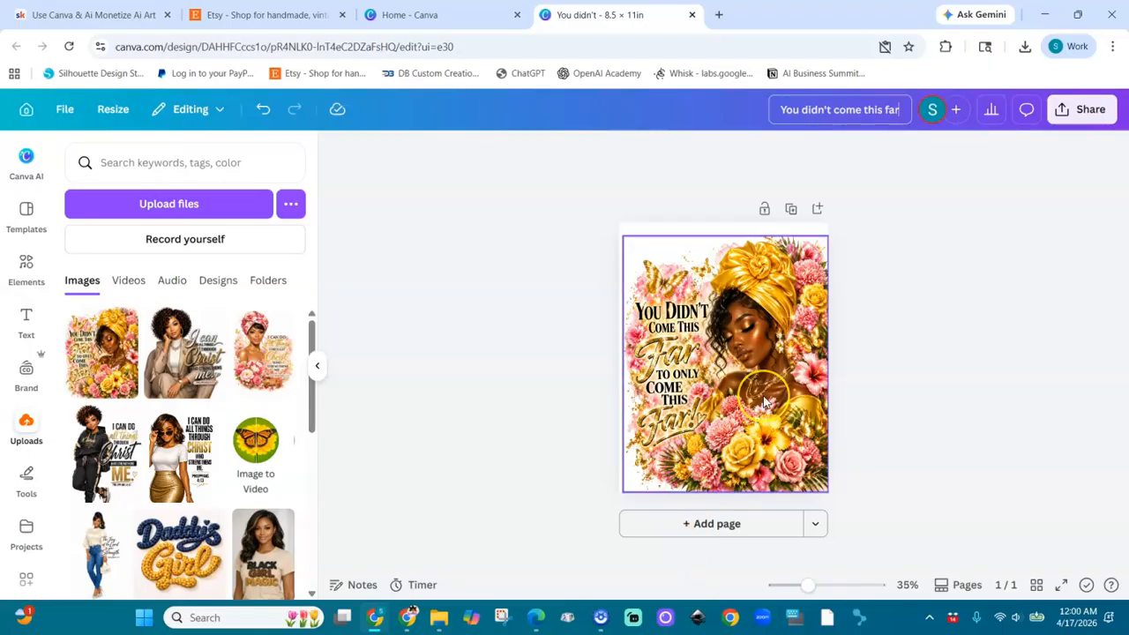
Step: Add a second page and place the uploaded "You Didn't Come This Far" artwork on it, enlarged to the full page width
click(722, 529)
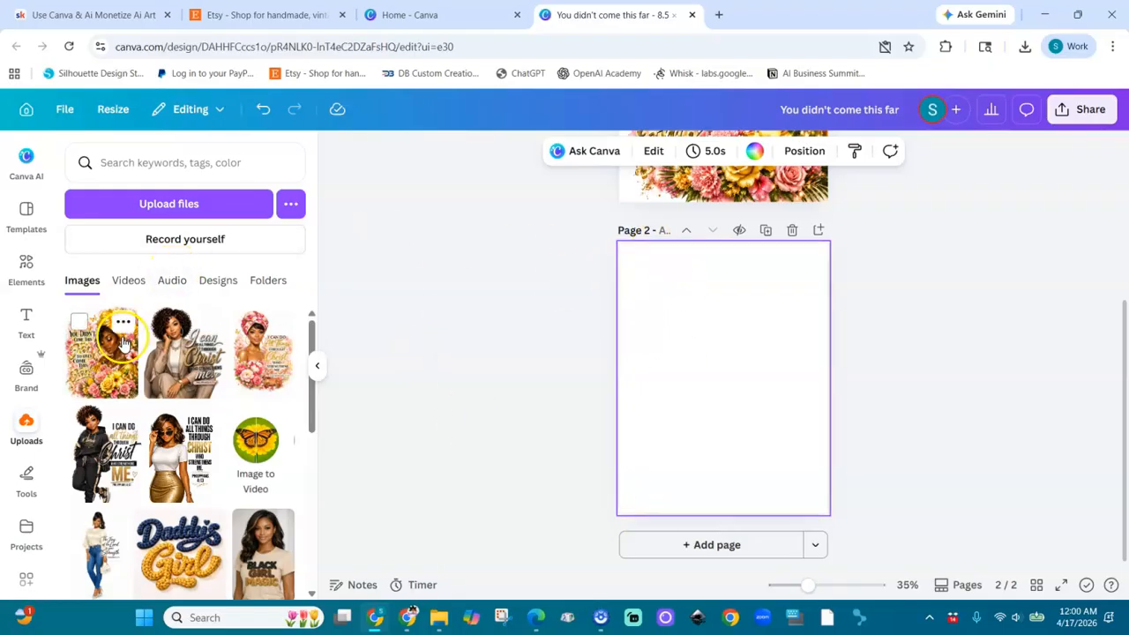
click(123, 342)
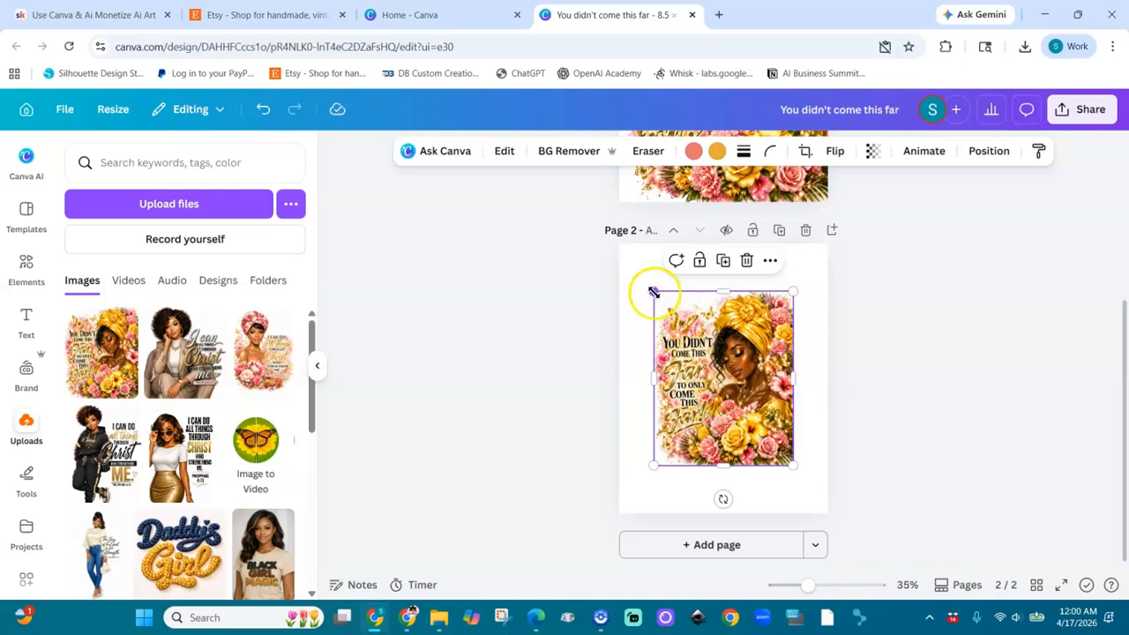
drag(653, 292, 619, 248)
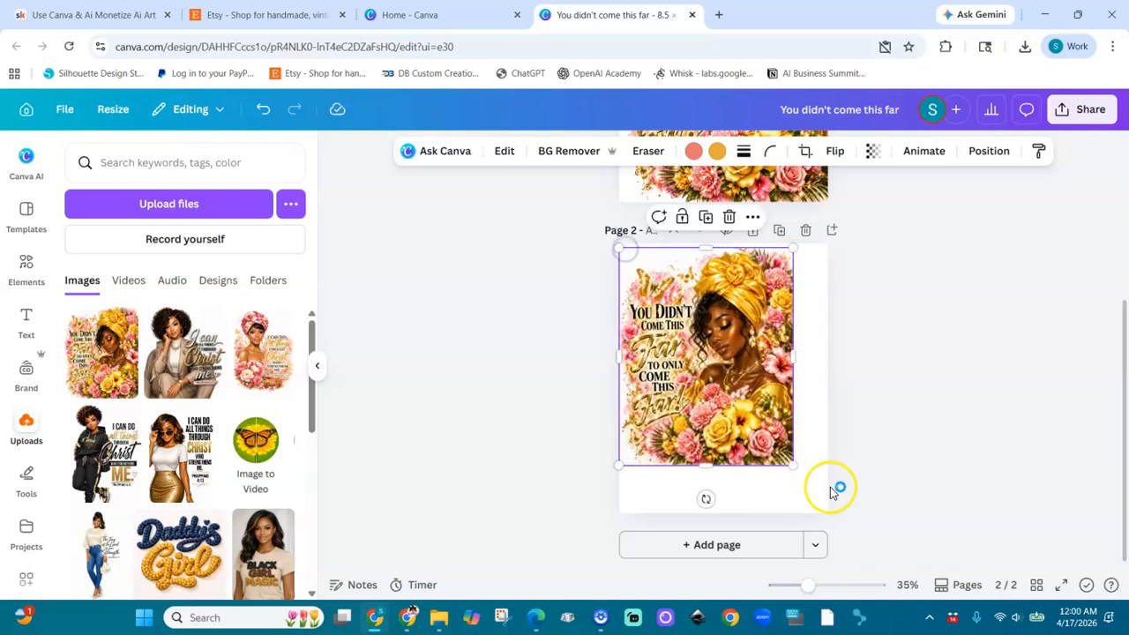
drag(792, 465, 825, 509)
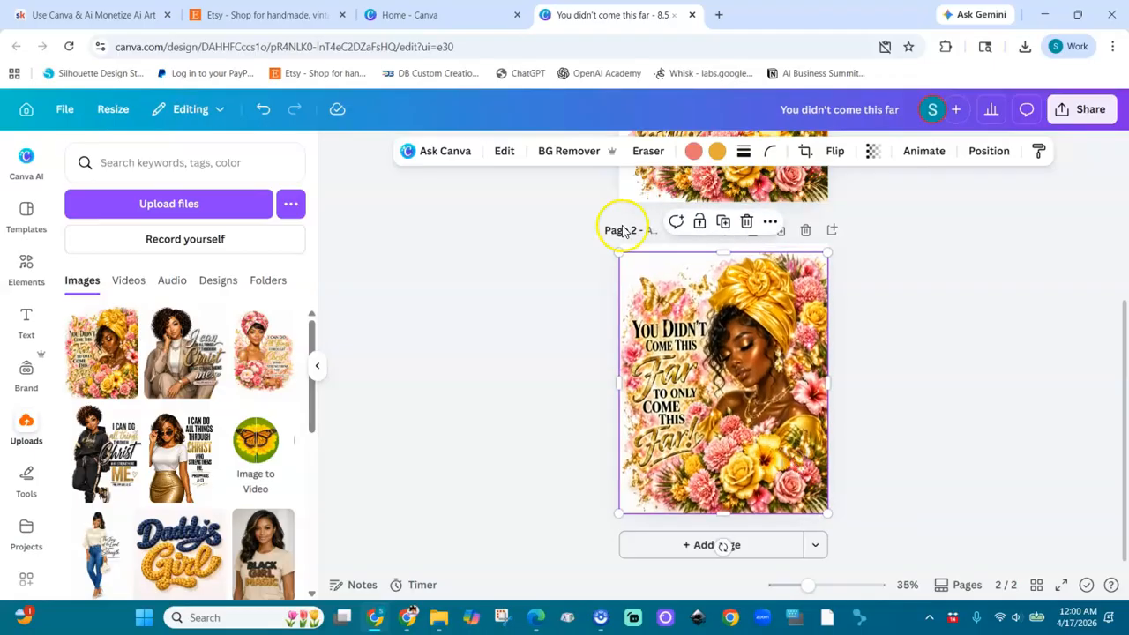
Step: Generate a 5 second video from the page 2 artwork with Image to Video's Smart setting and add it to the design
click(504, 155)
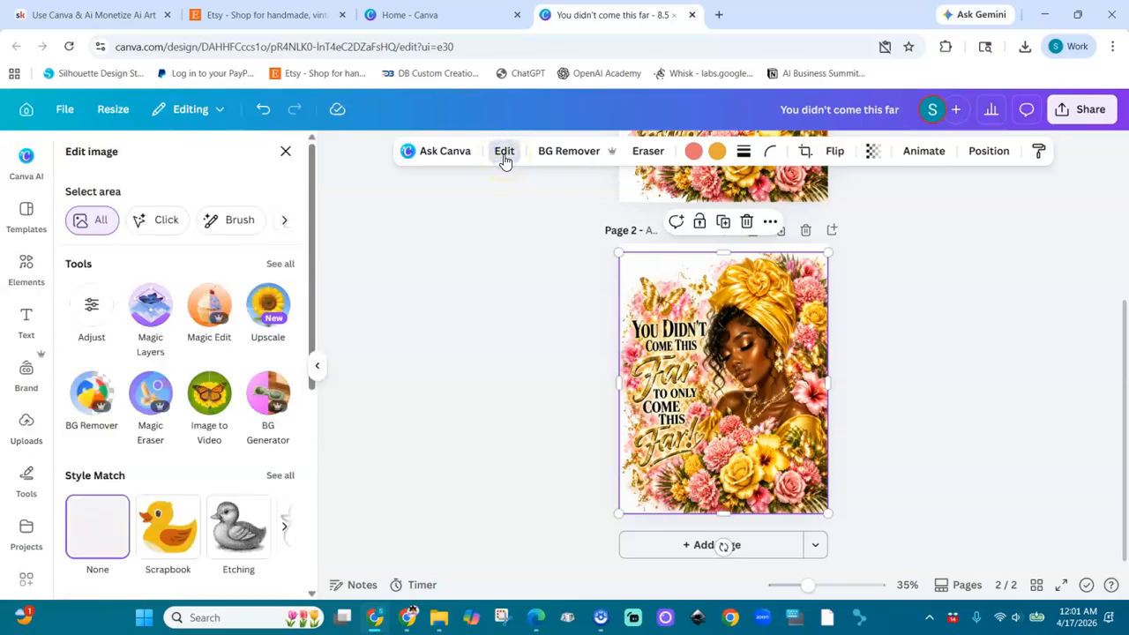
click(210, 395)
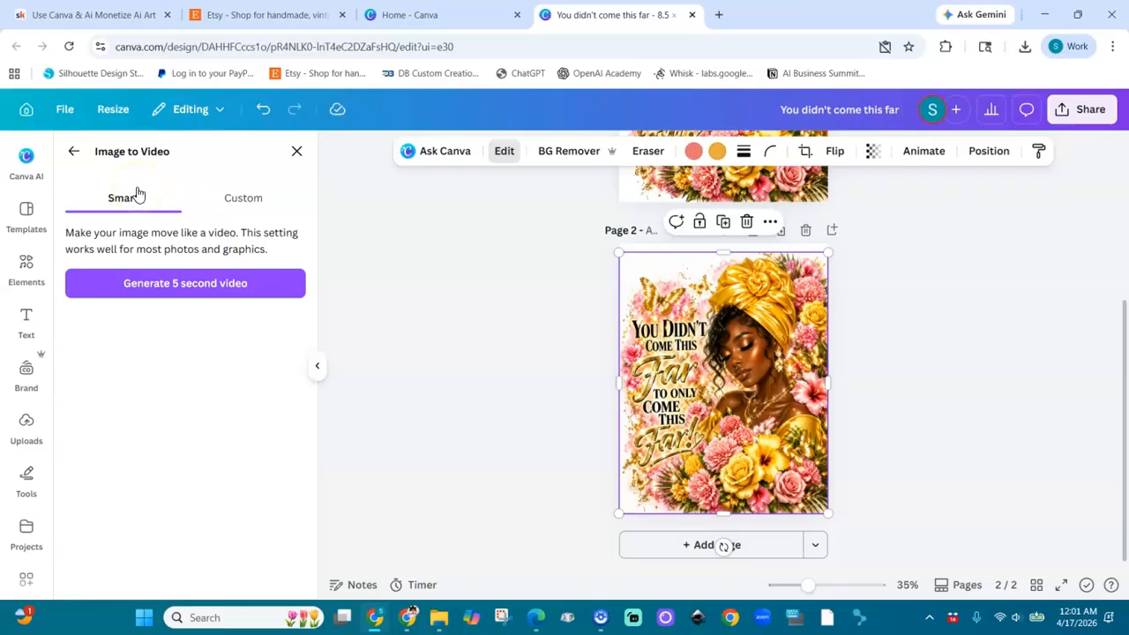
click(240, 196)
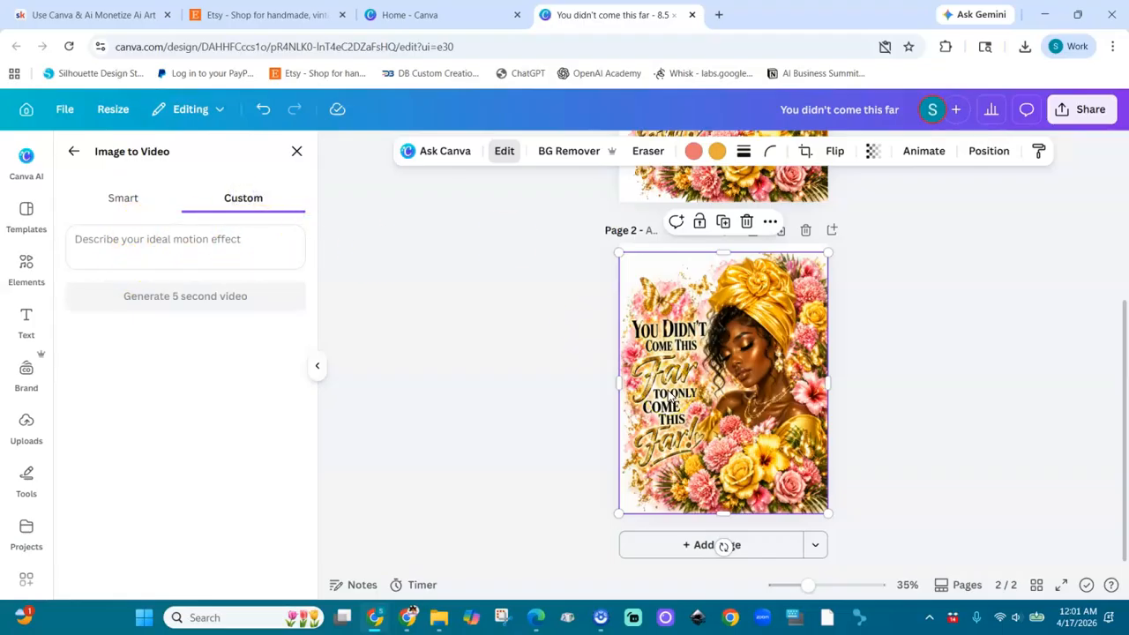
click(128, 199)
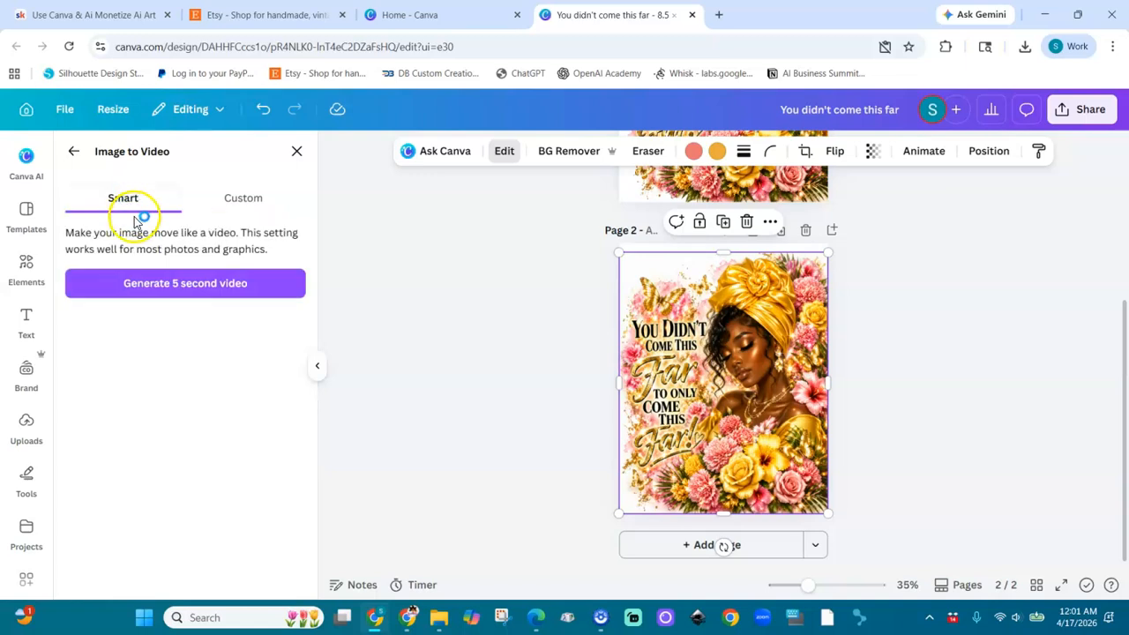
click(190, 294)
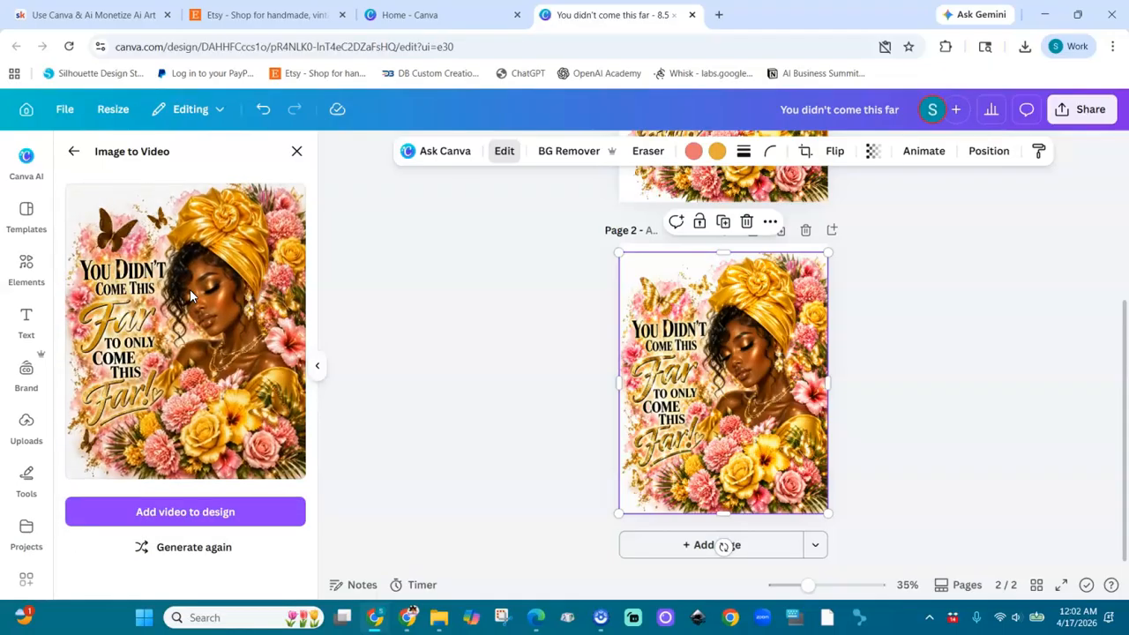
click(214, 288)
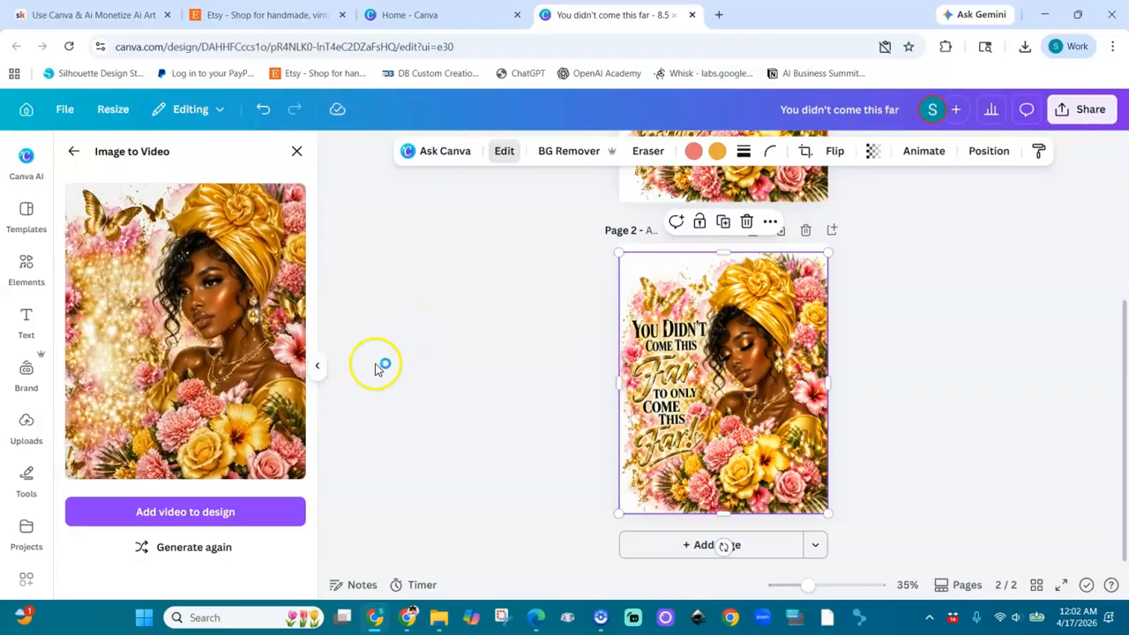
click(199, 512)
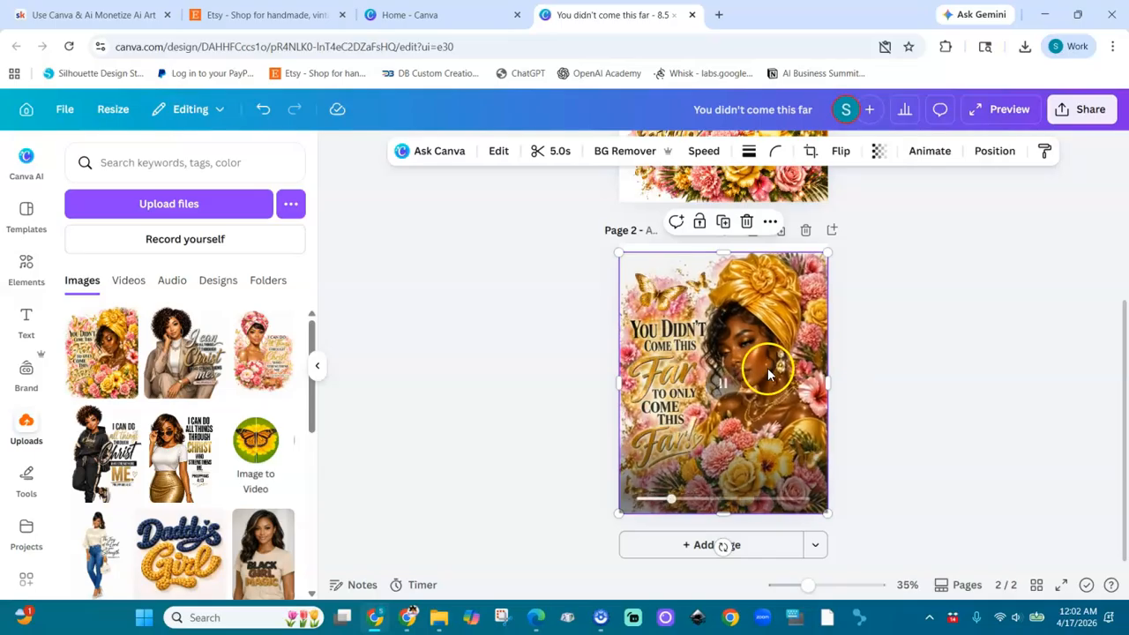
Step: Play the generated video on page 2 and compare it with the still artwork on page 1
click(723, 385)
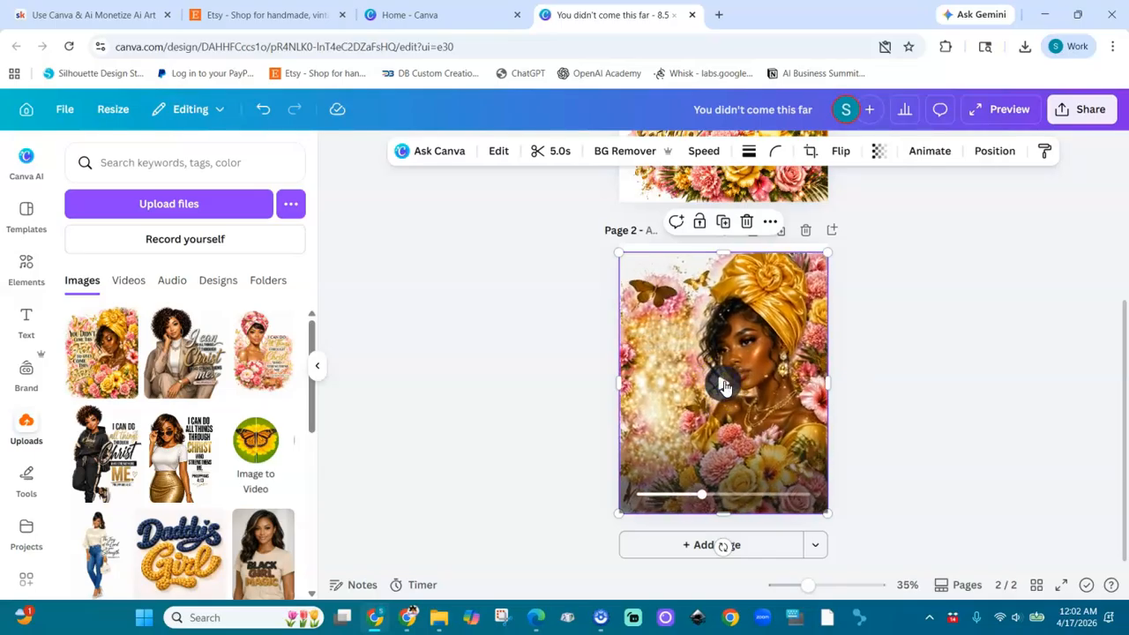
click(723, 385)
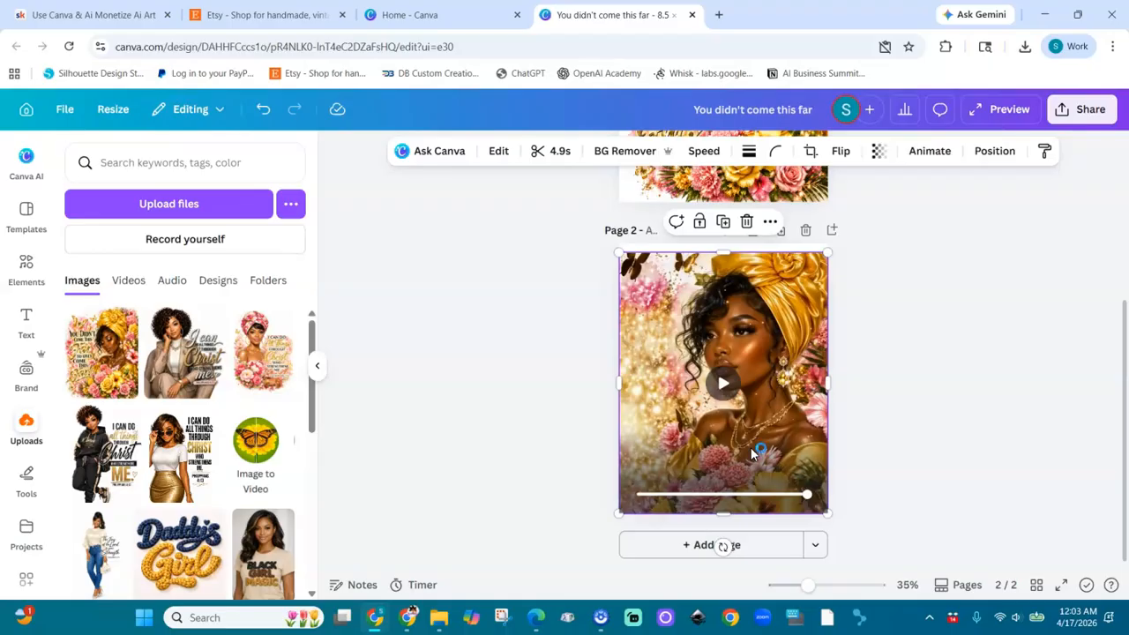
scroll(1016, 388, up, 2)
scroll(1016, 388, up, 2)
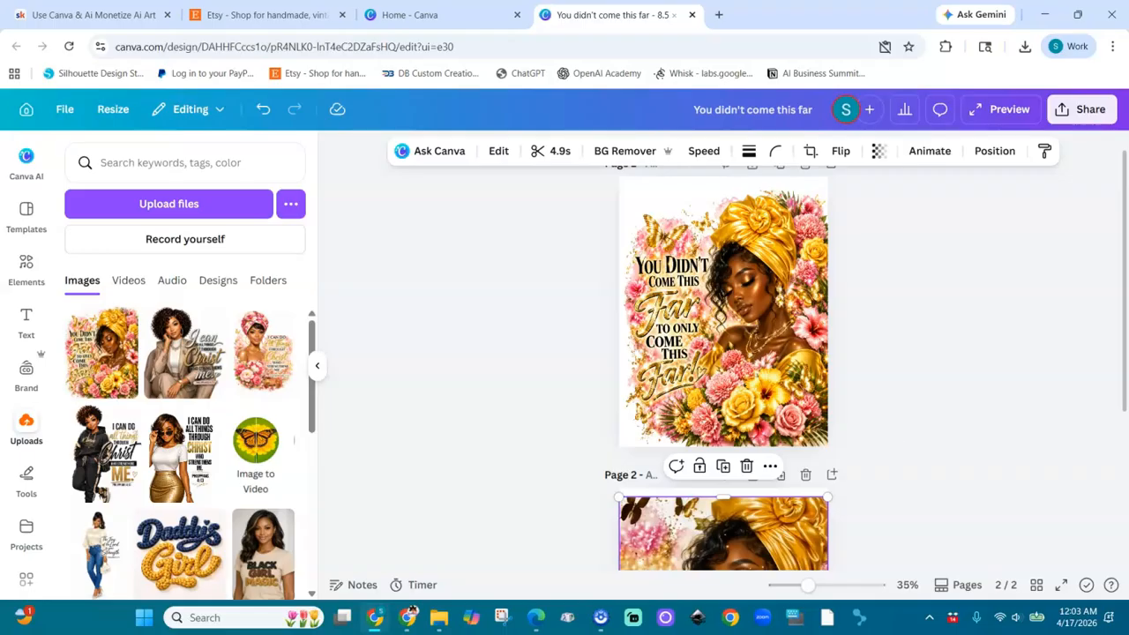
scroll(725, 554, down, 3)
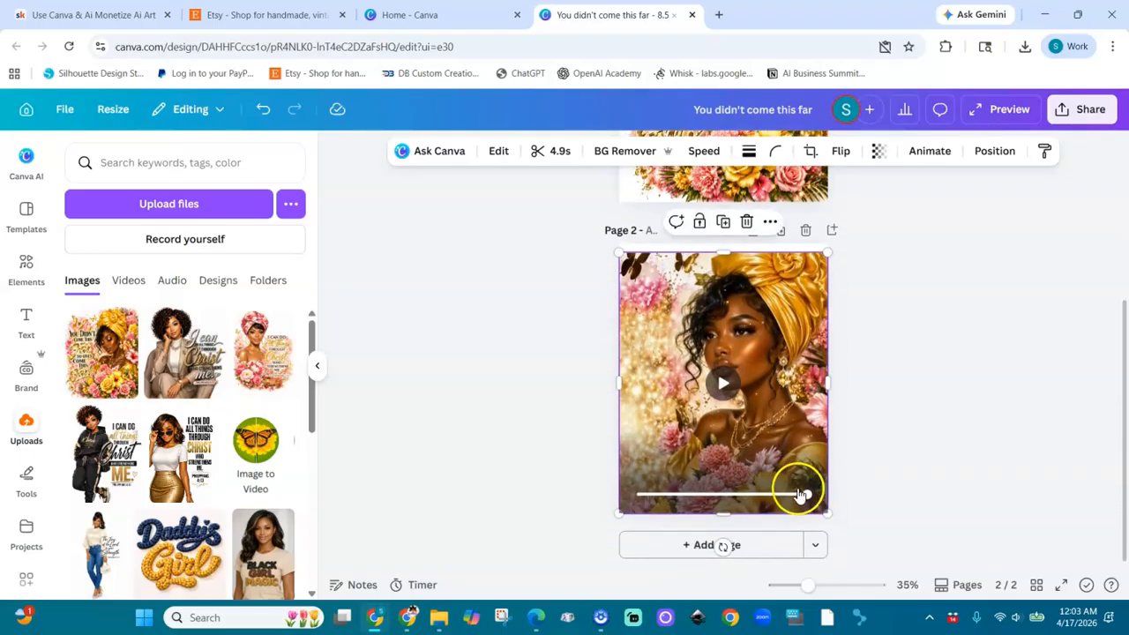
click(867, 371)
click(728, 379)
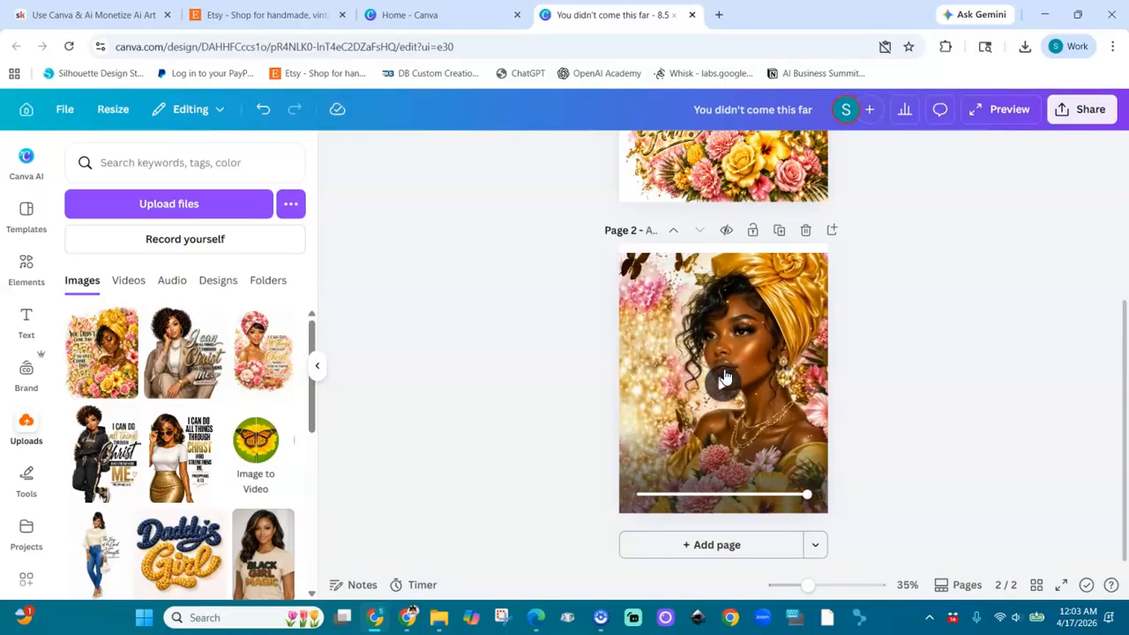
click(637, 420)
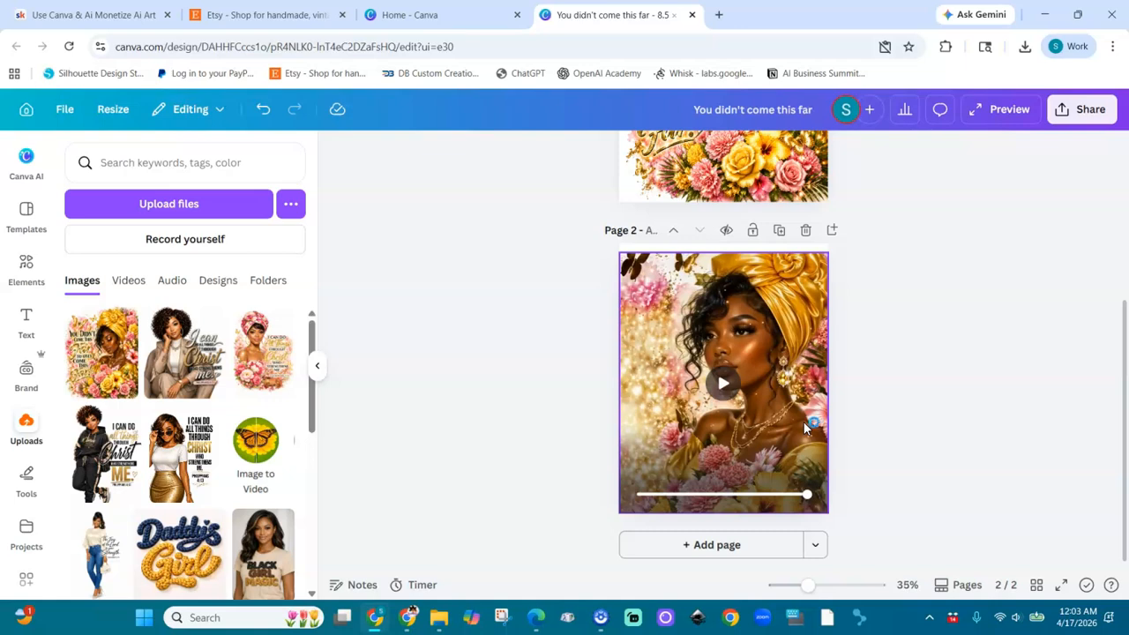
Step: Duplicate page 1 with the cut-out artwork
click(702, 551)
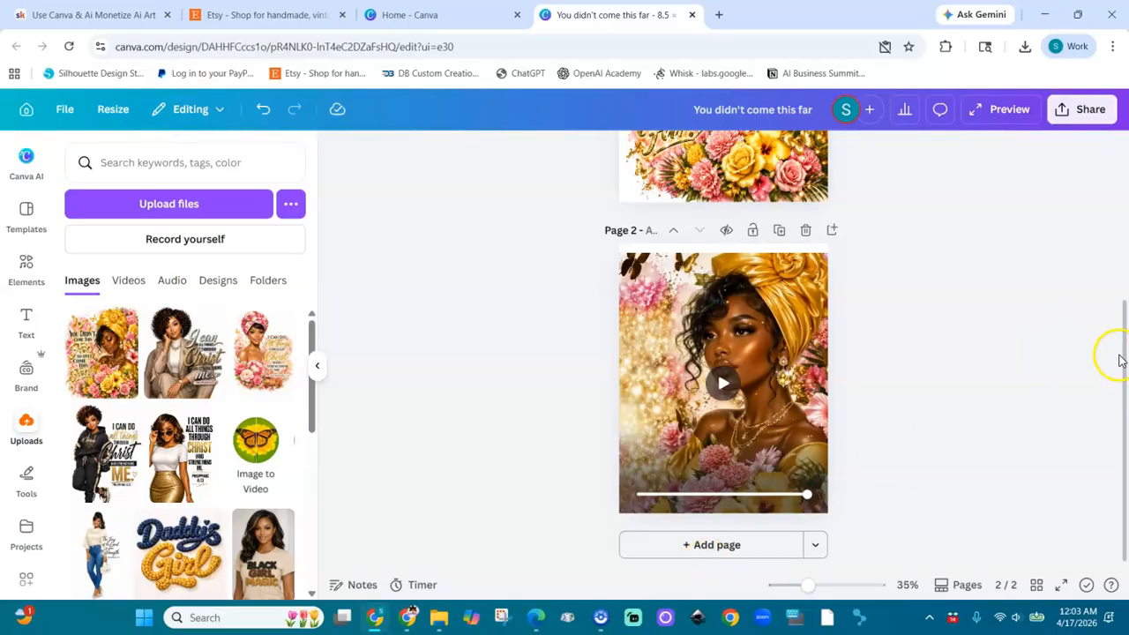
drag(1118, 357, 1118, 200)
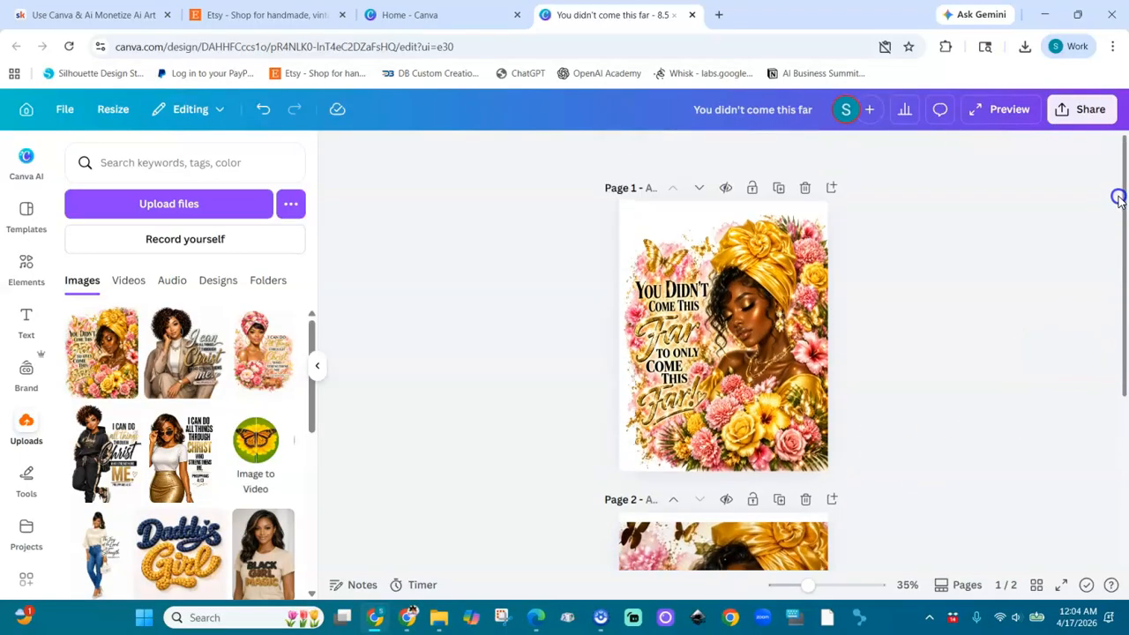
click(780, 189)
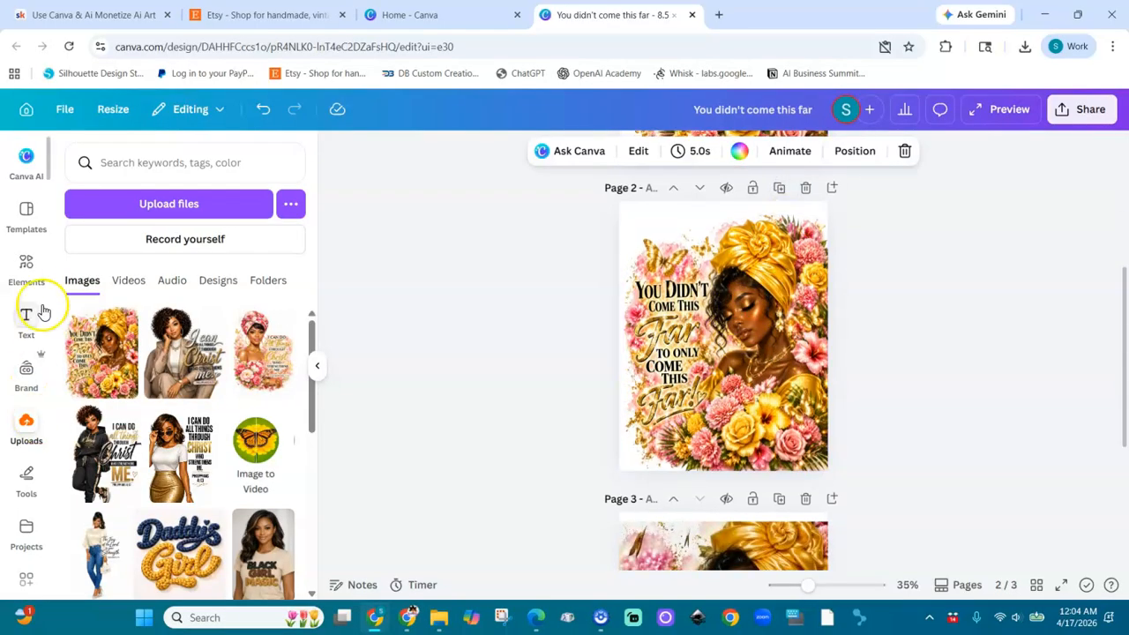
Step: Leave the print mockups, return to the elements overview and open its Mockups category
click(27, 269)
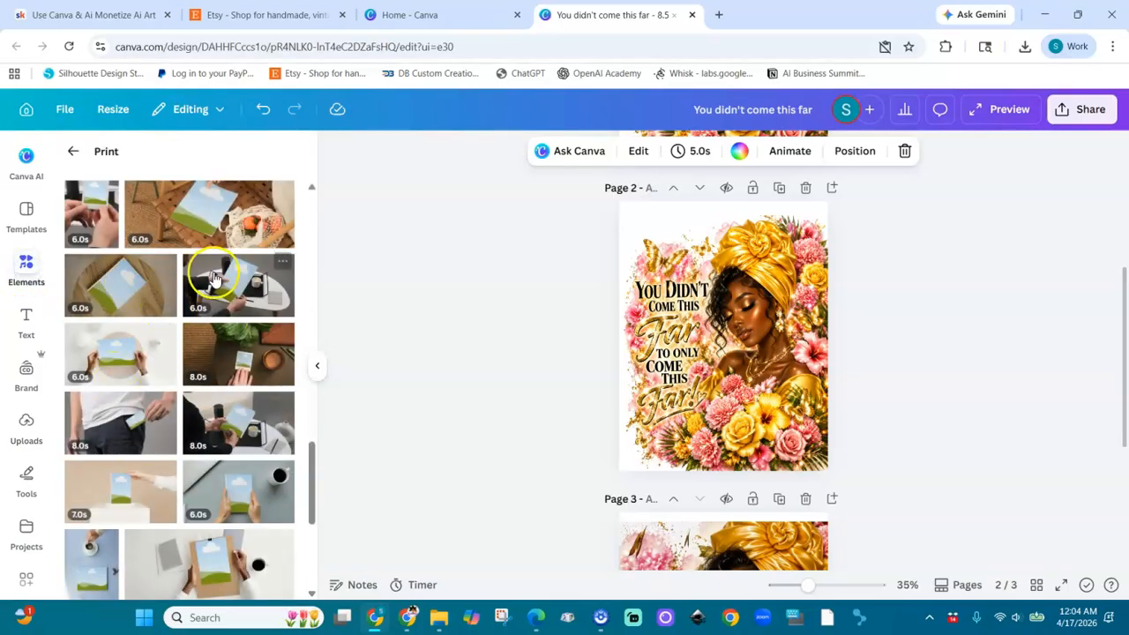
click(72, 151)
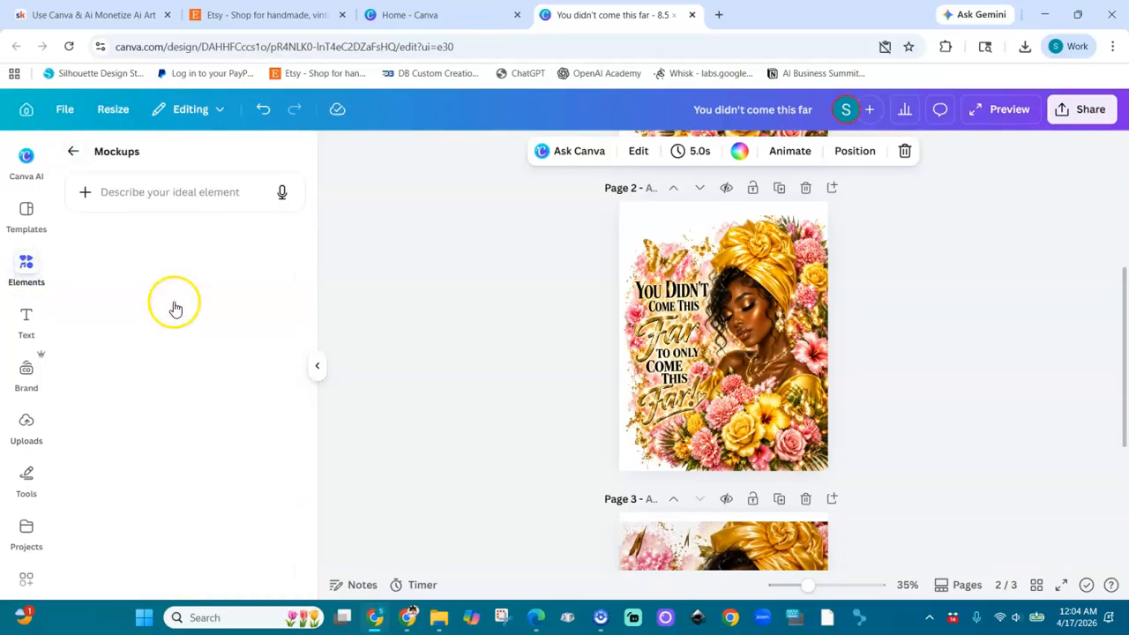
click(73, 150)
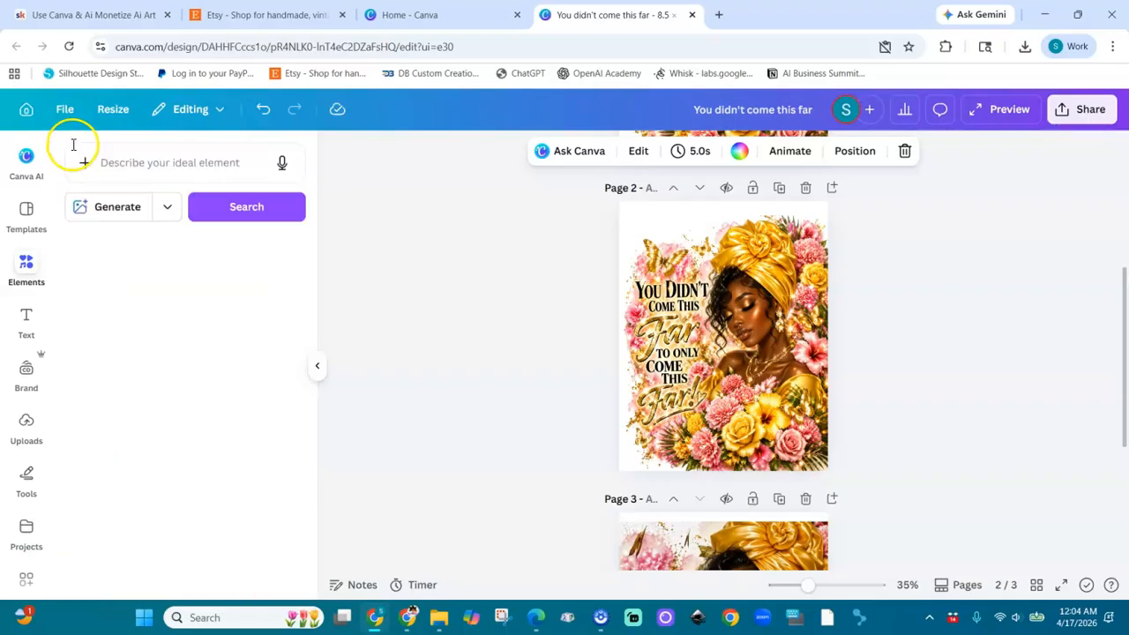
click(72, 145)
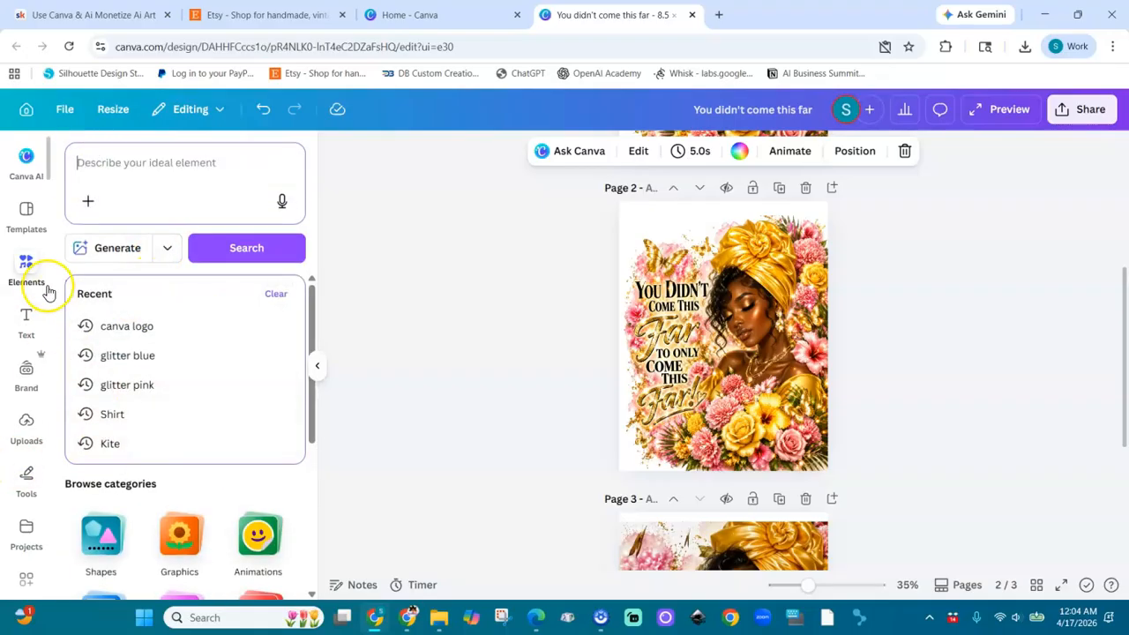
click(22, 266)
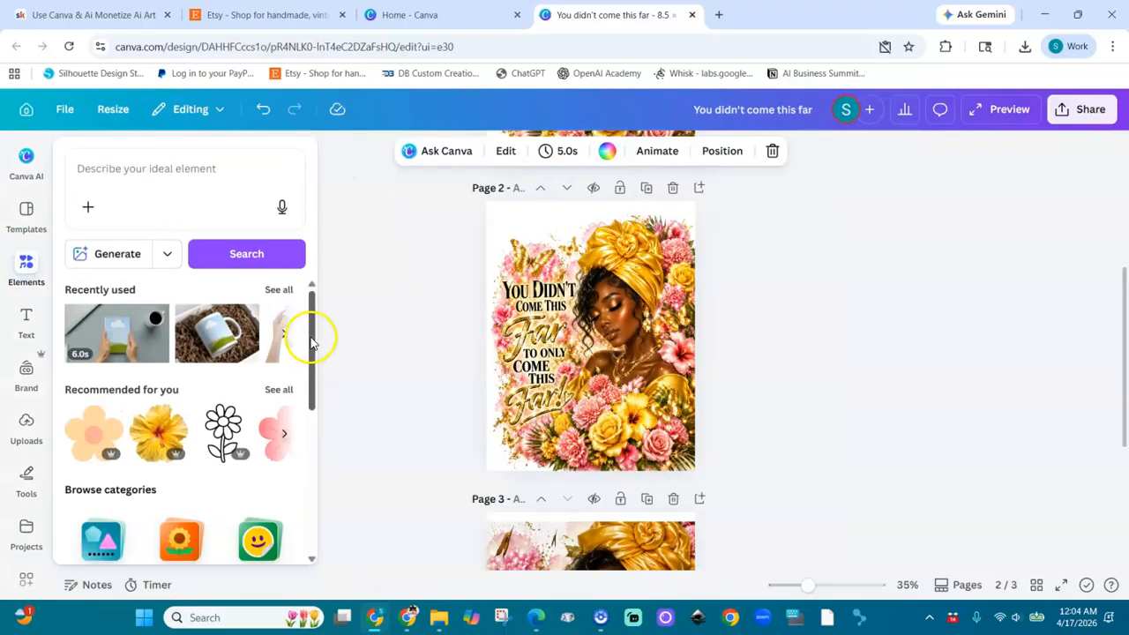
drag(310, 357, 308, 537)
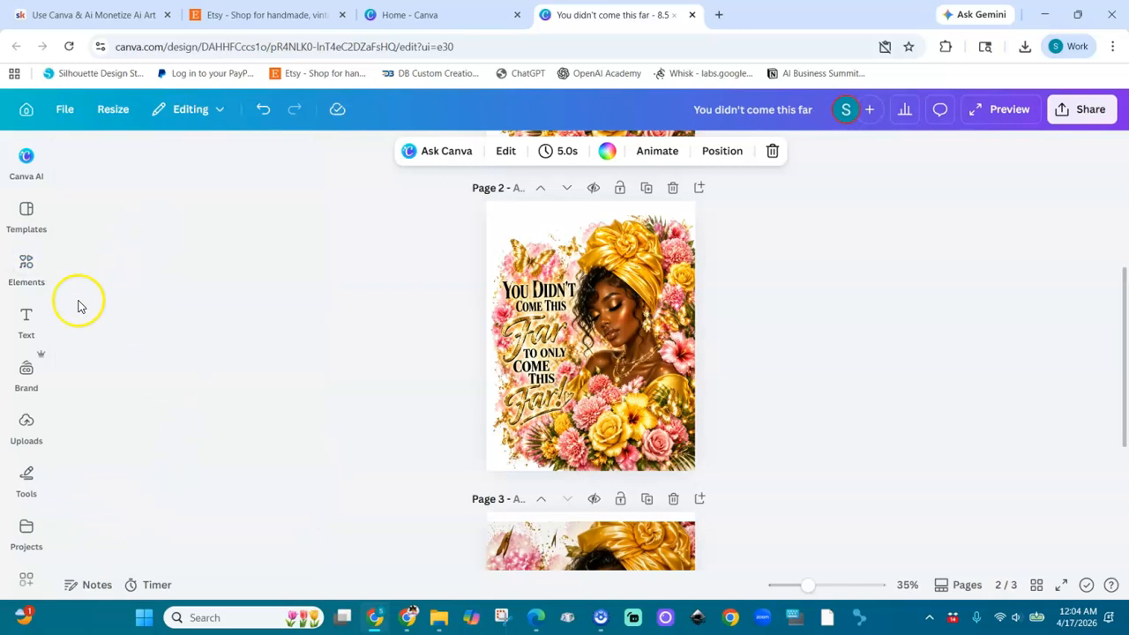
mouse_move(24, 275)
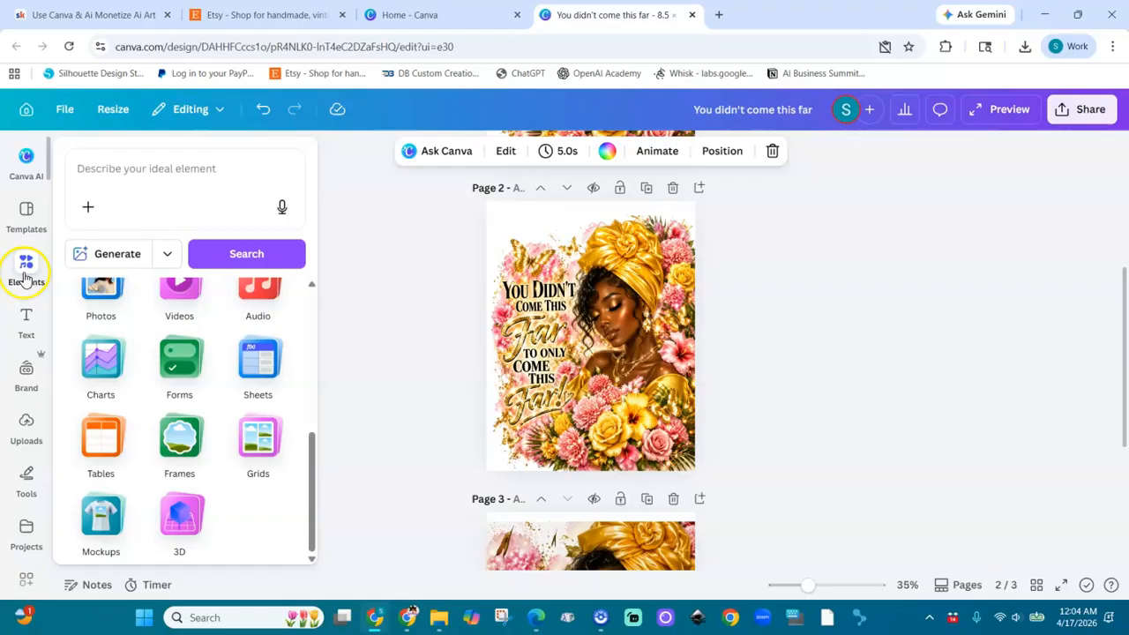
click(112, 512)
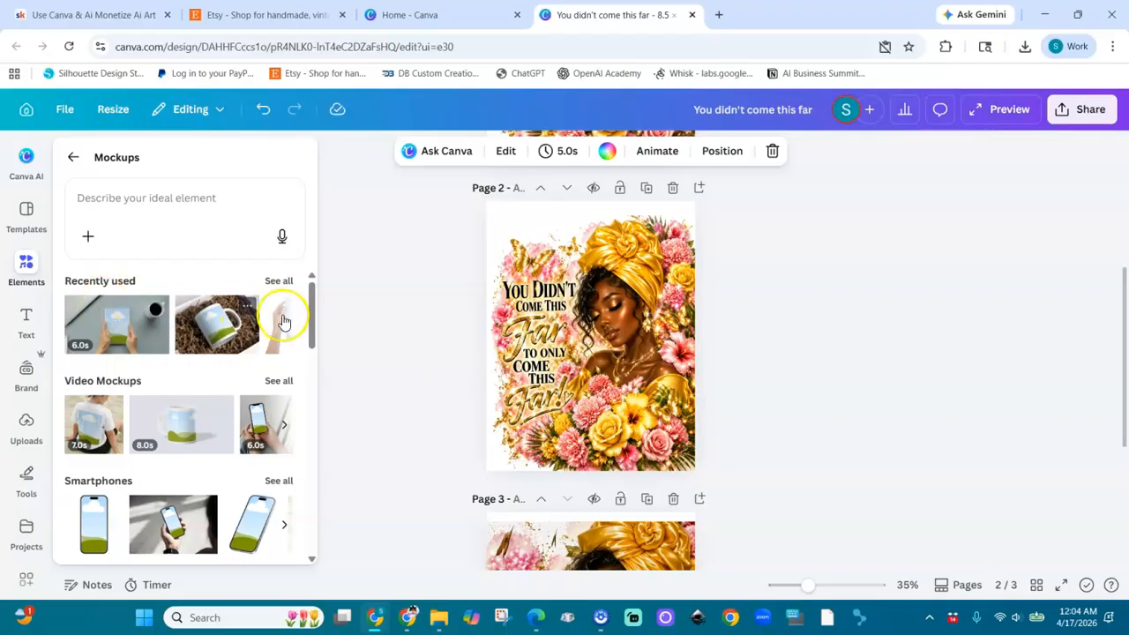
Step: Look through the mockup categories and show all Home & Living mockups
drag(313, 344, 311, 399)
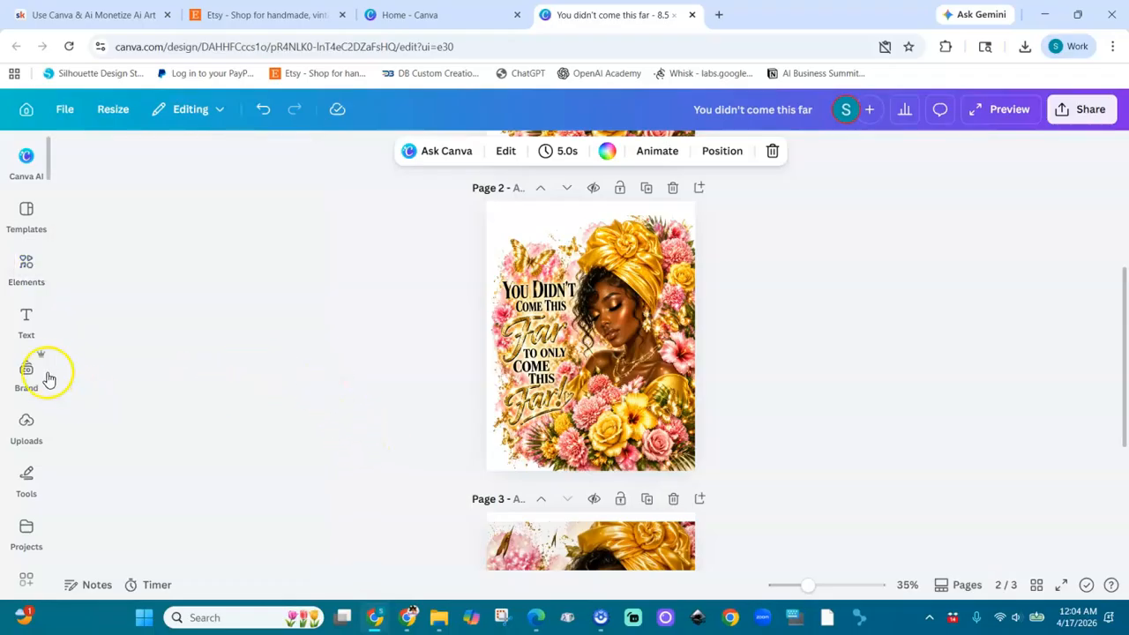
click(26, 270)
drag(312, 398, 309, 519)
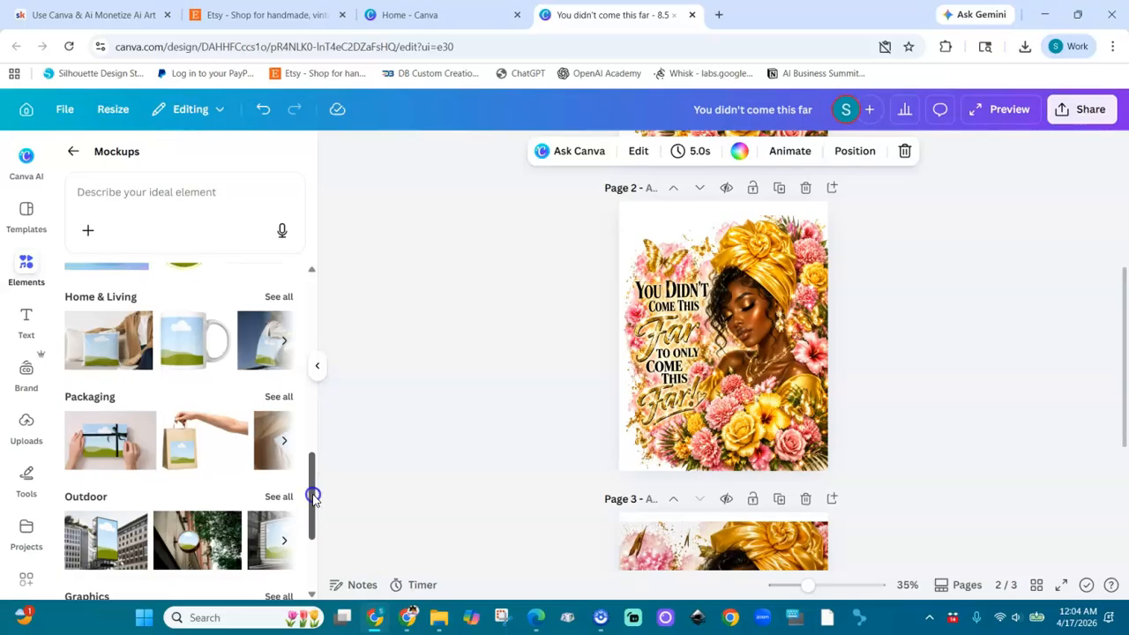
drag(312, 495, 309, 550)
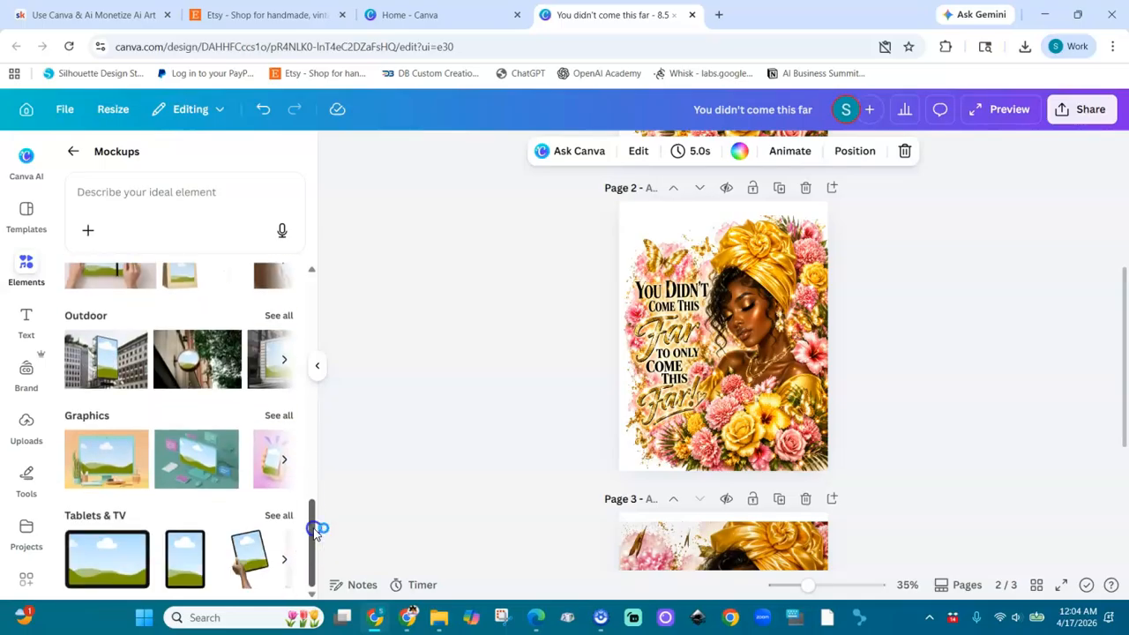
drag(312, 504, 318, 431)
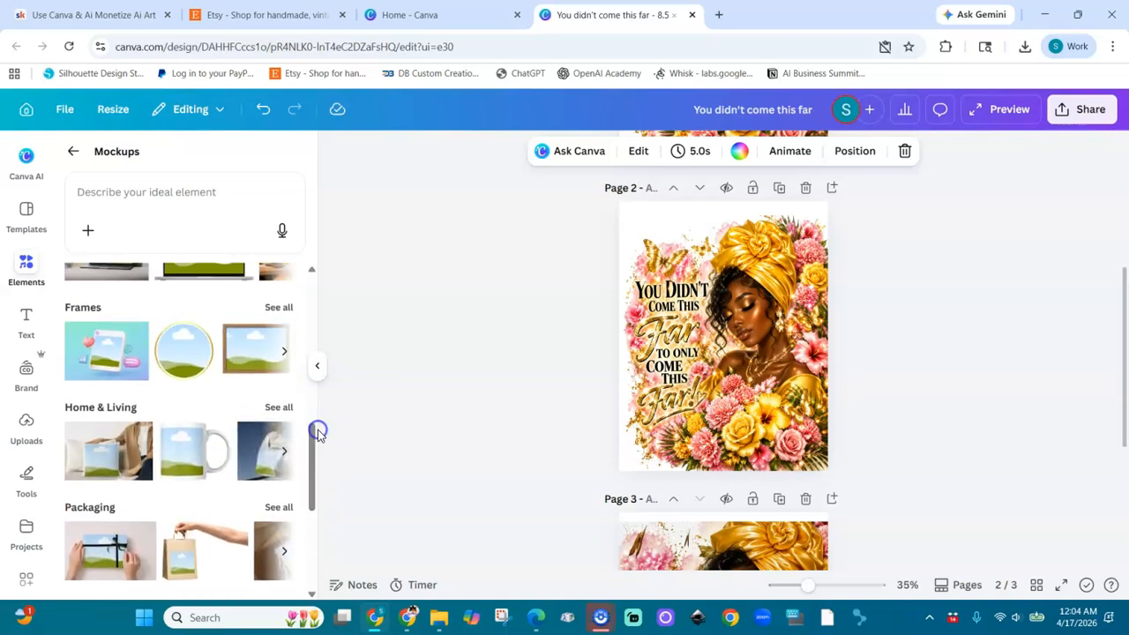
click(278, 407)
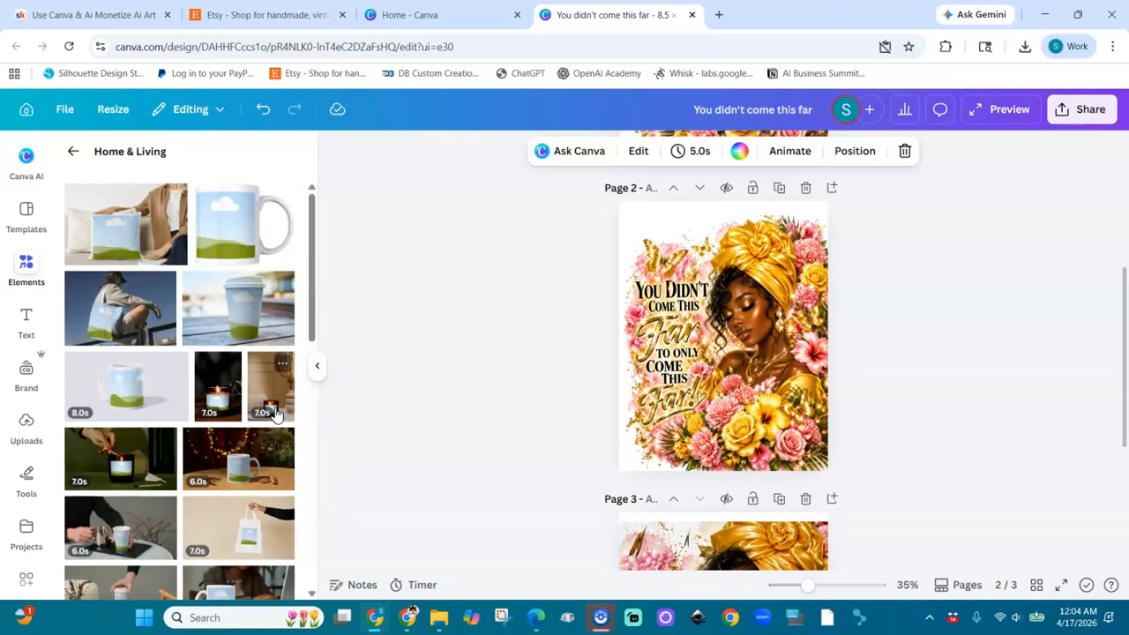
Step: Add the Home & Living pillow mockup with the seated person on top of the page 2 artwork
click(121, 243)
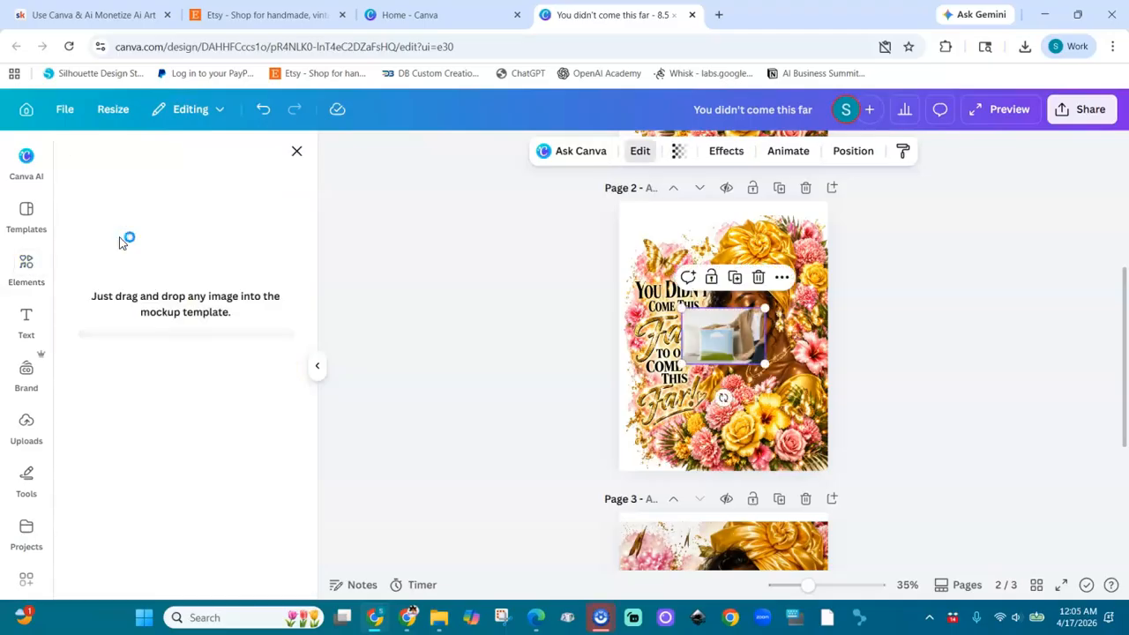
click(799, 286)
click(731, 334)
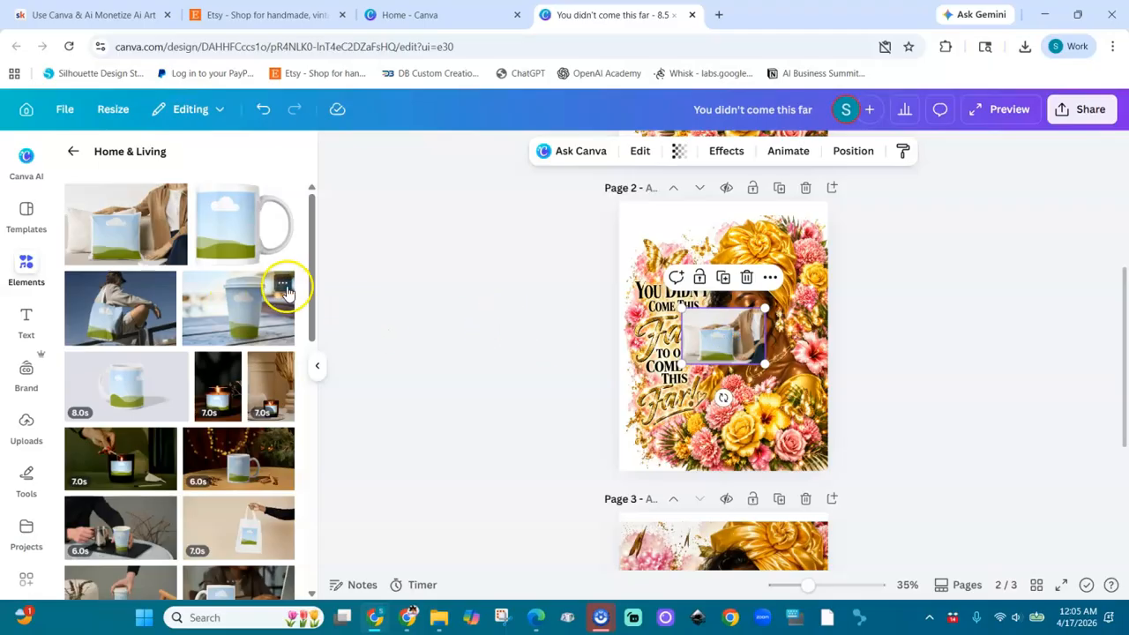
click(681, 398)
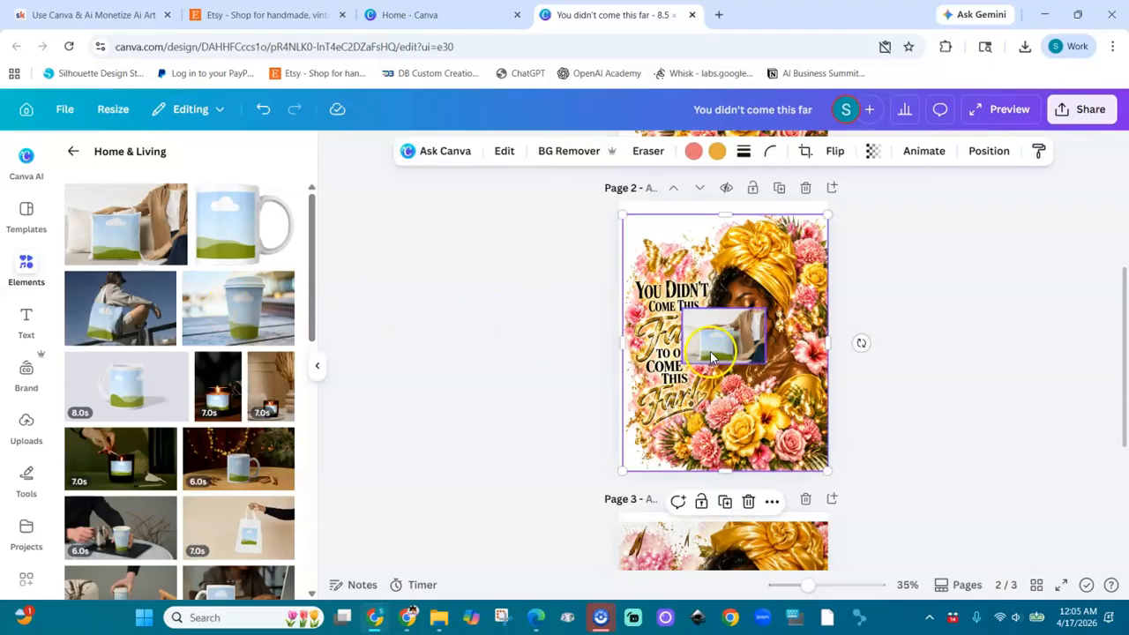
click(710, 351)
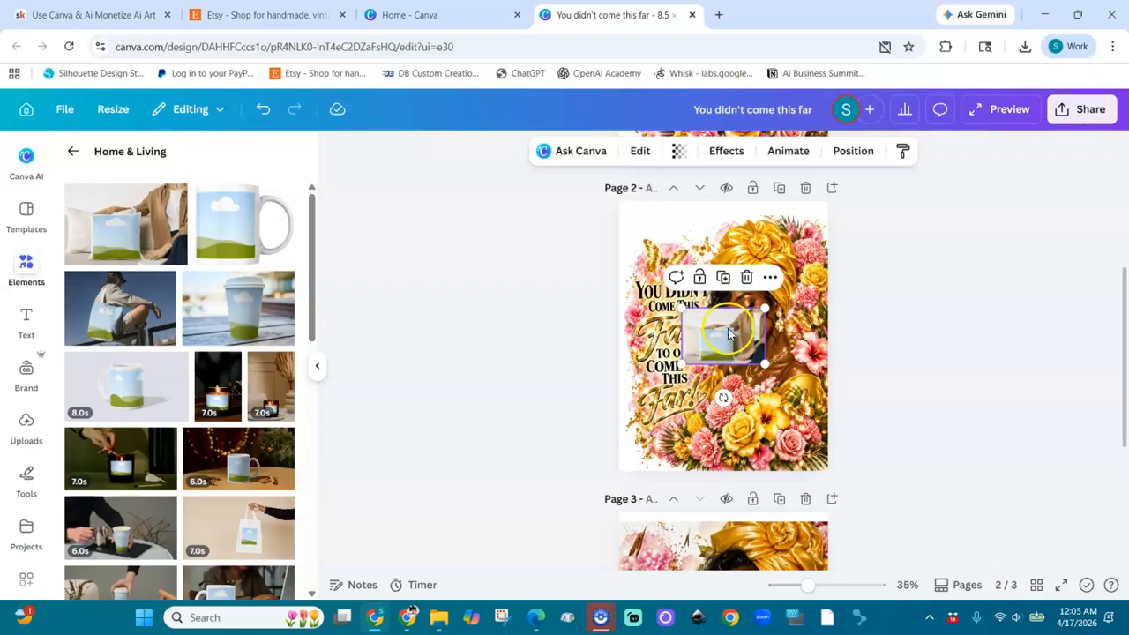
Step: Bring the page 2 artwork to the front and drop it into the pillow mockup
click(779, 392)
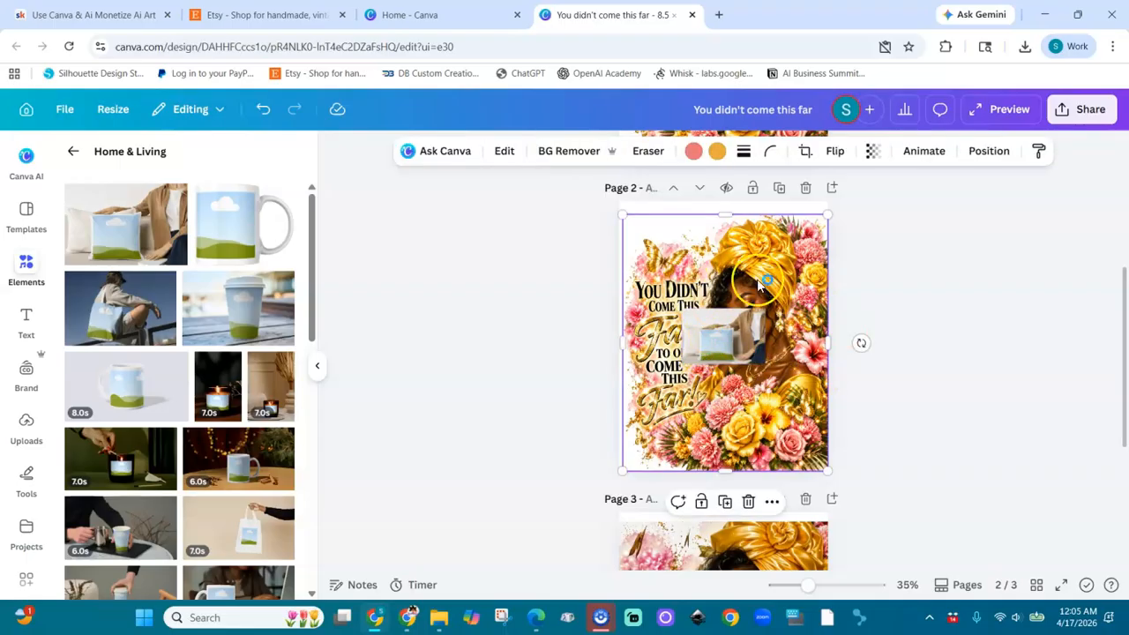
click(989, 151)
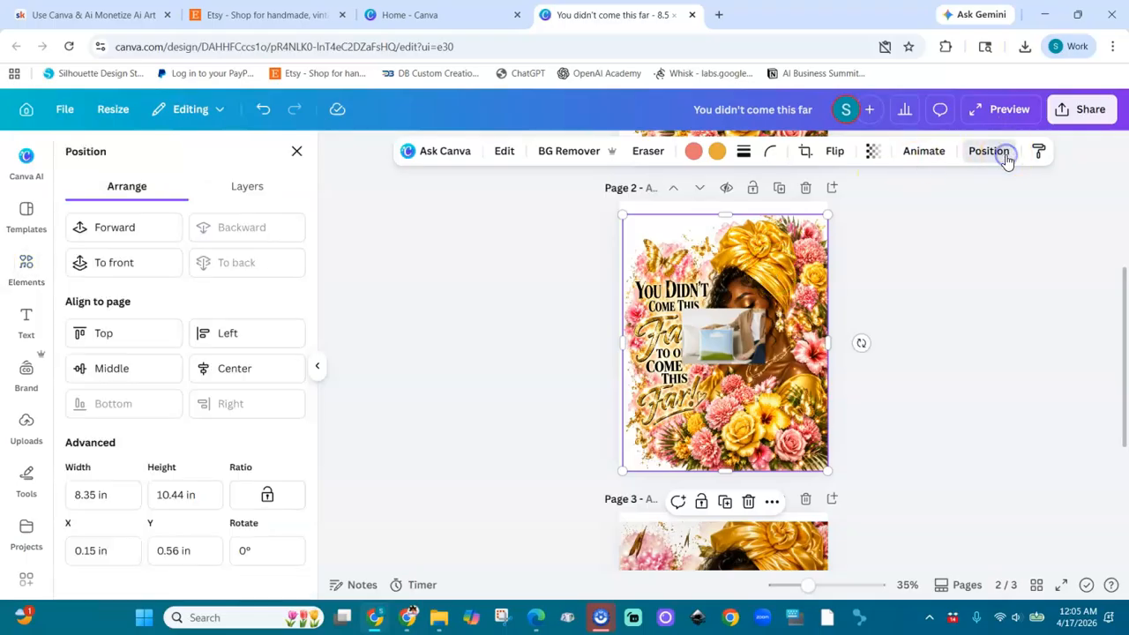
click(114, 265)
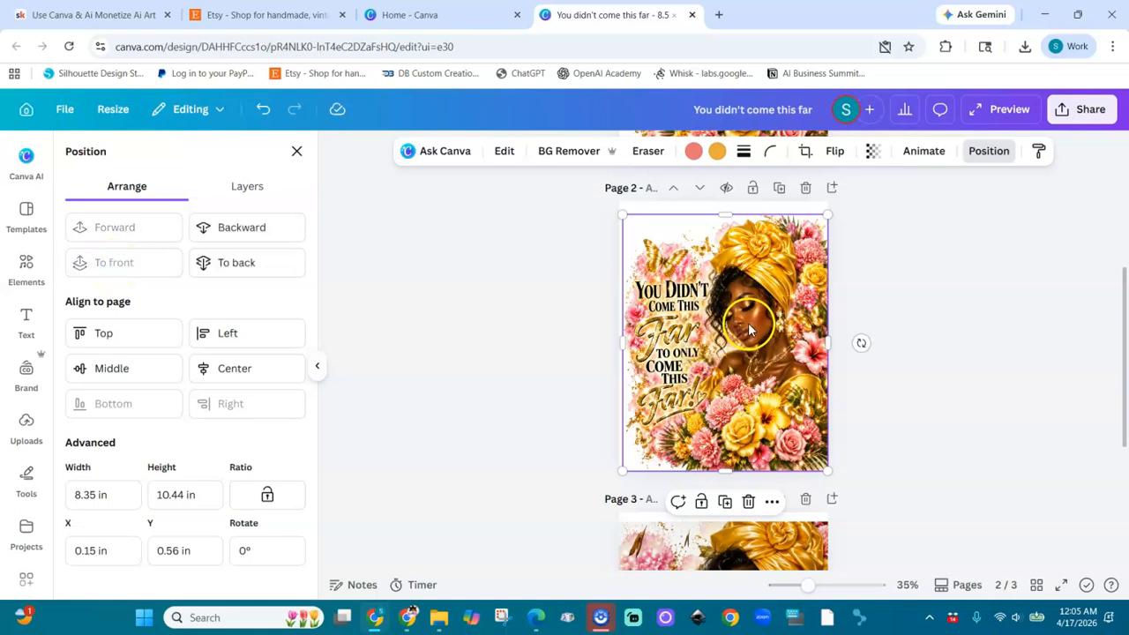
drag(748, 323, 714, 345)
drag(716, 348, 701, 321)
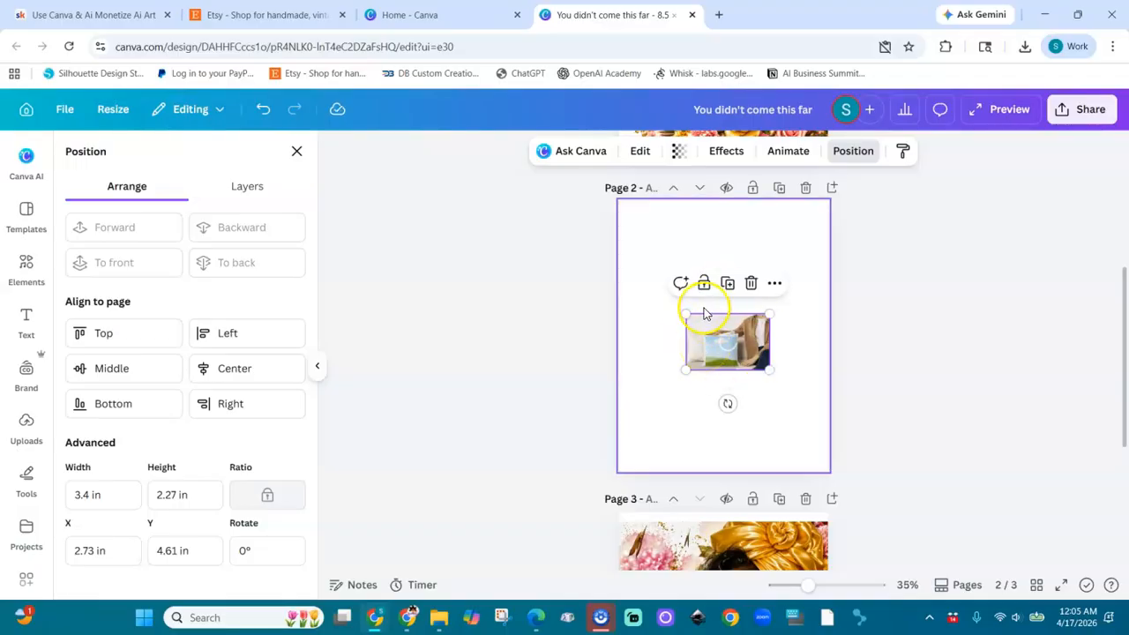
Step: Enlarge the pillow mockup on page 2 until it extends beyond both sides of the page
drag(685, 312, 618, 225)
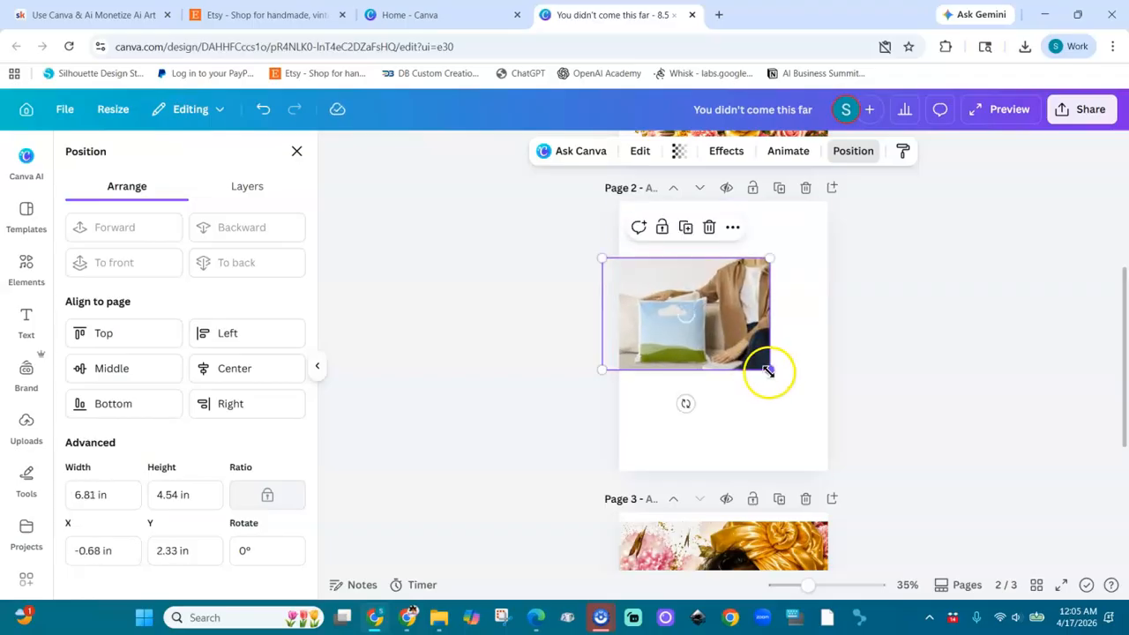
drag(769, 370, 802, 393)
click(812, 417)
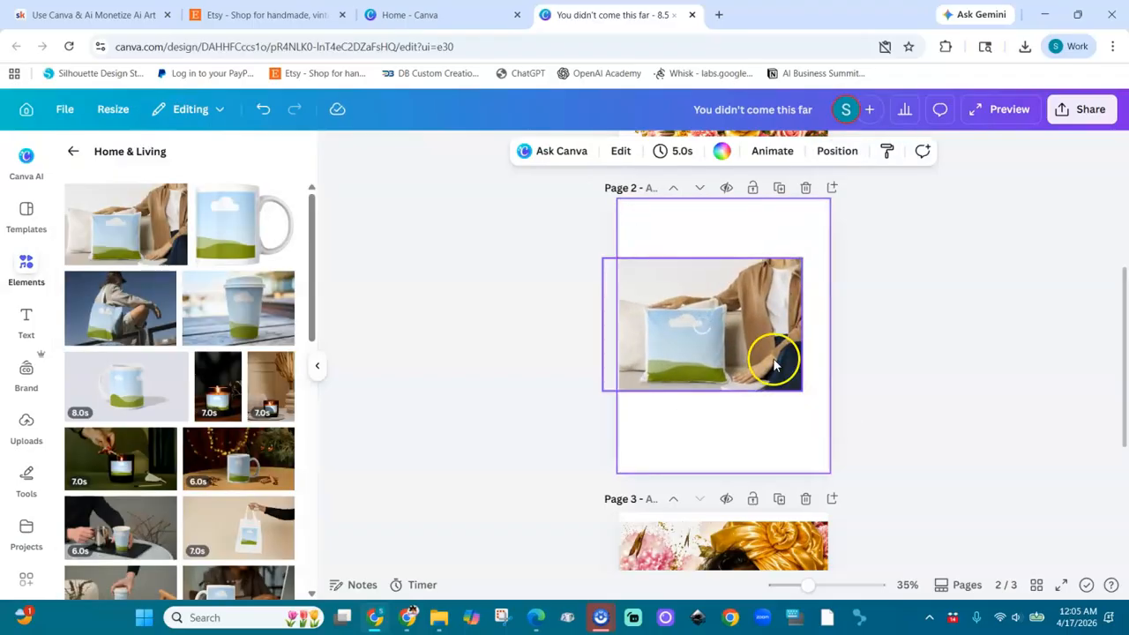
click(774, 364)
drag(802, 391, 869, 457)
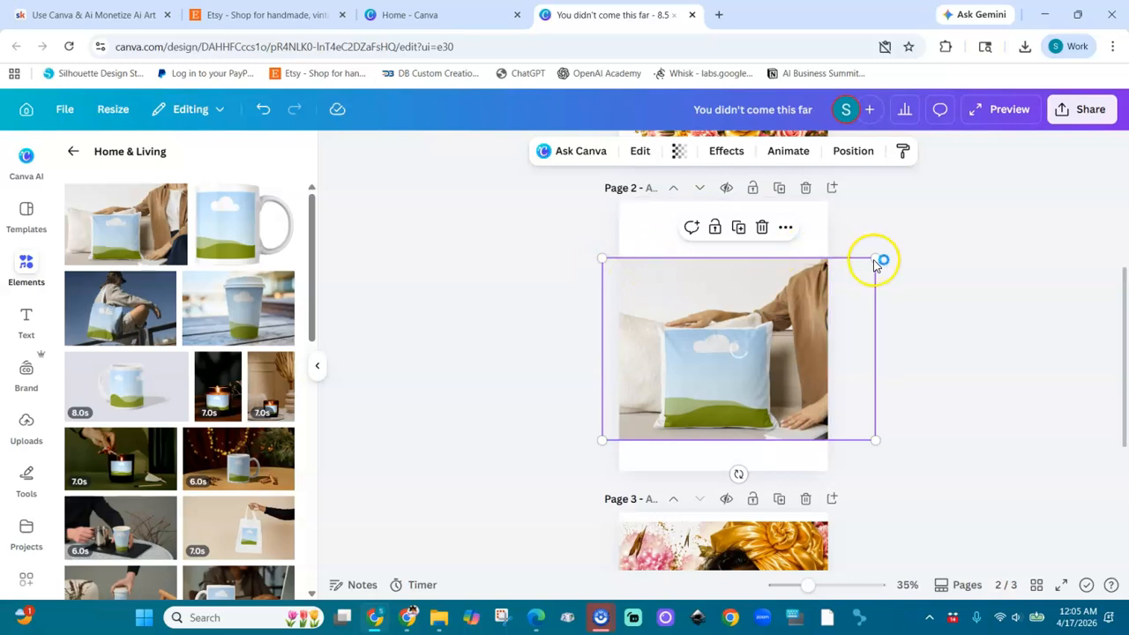
drag(894, 246, 929, 216)
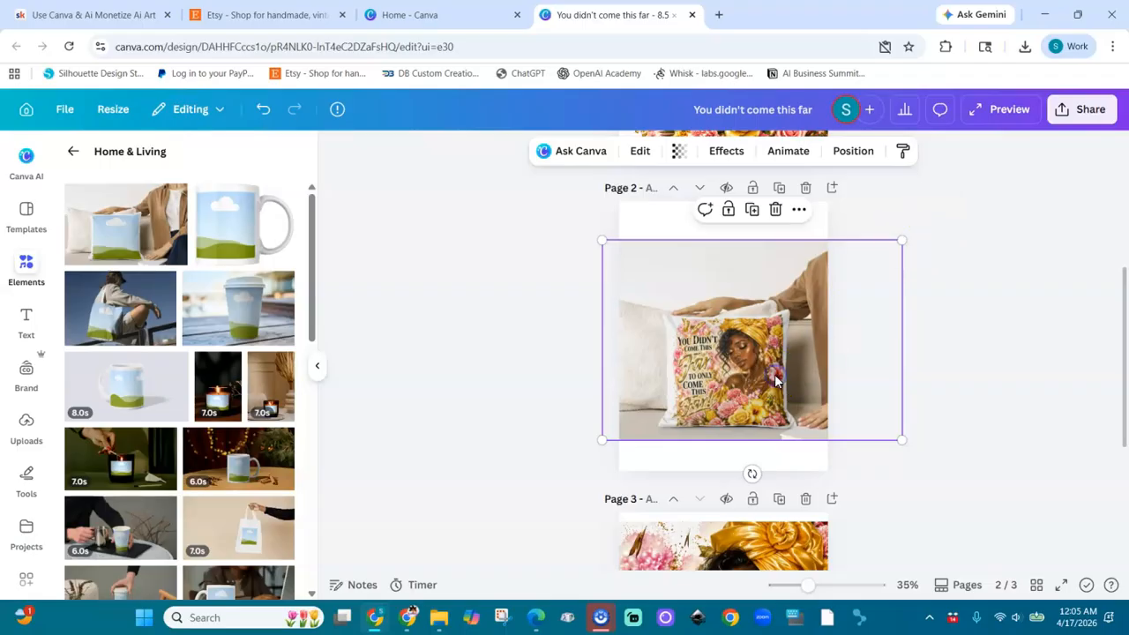
Step: Shrink the artwork slightly inside the pillow mockup, shift it toward the pillow's right edge and apply the changes
click(719, 355)
double_click(719, 334)
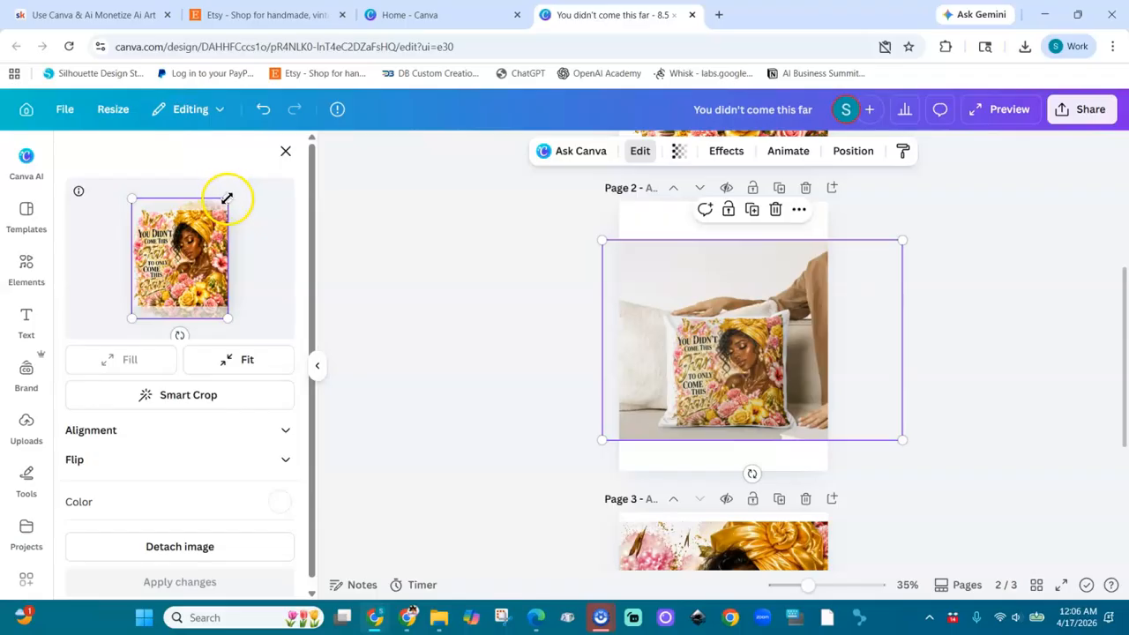
drag(228, 201, 220, 209)
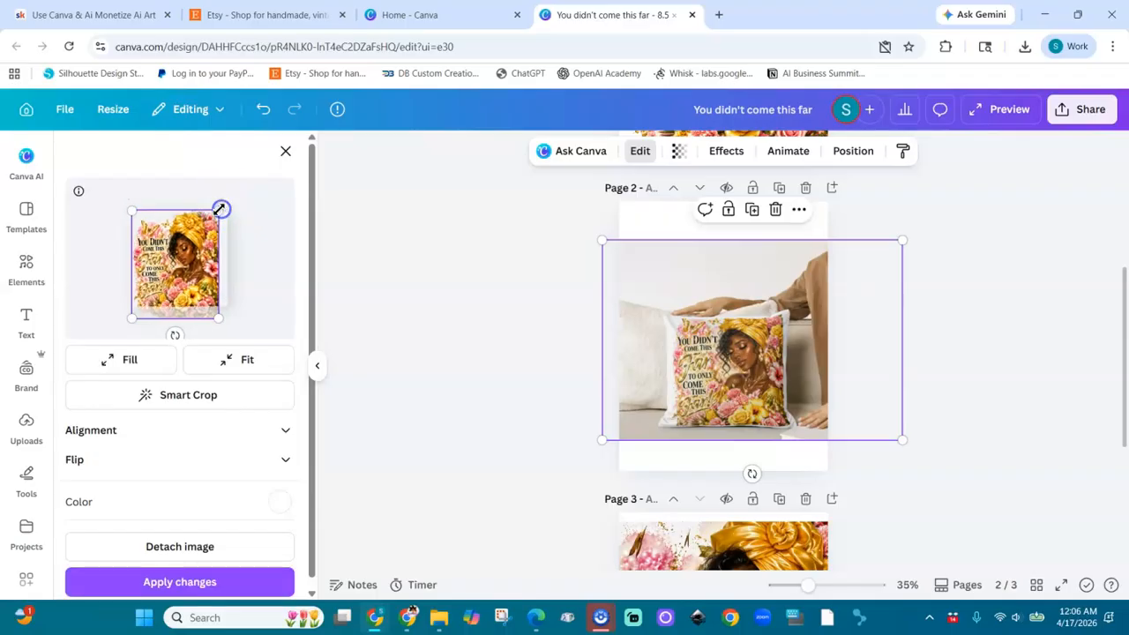
drag(178, 285, 221, 265)
click(208, 578)
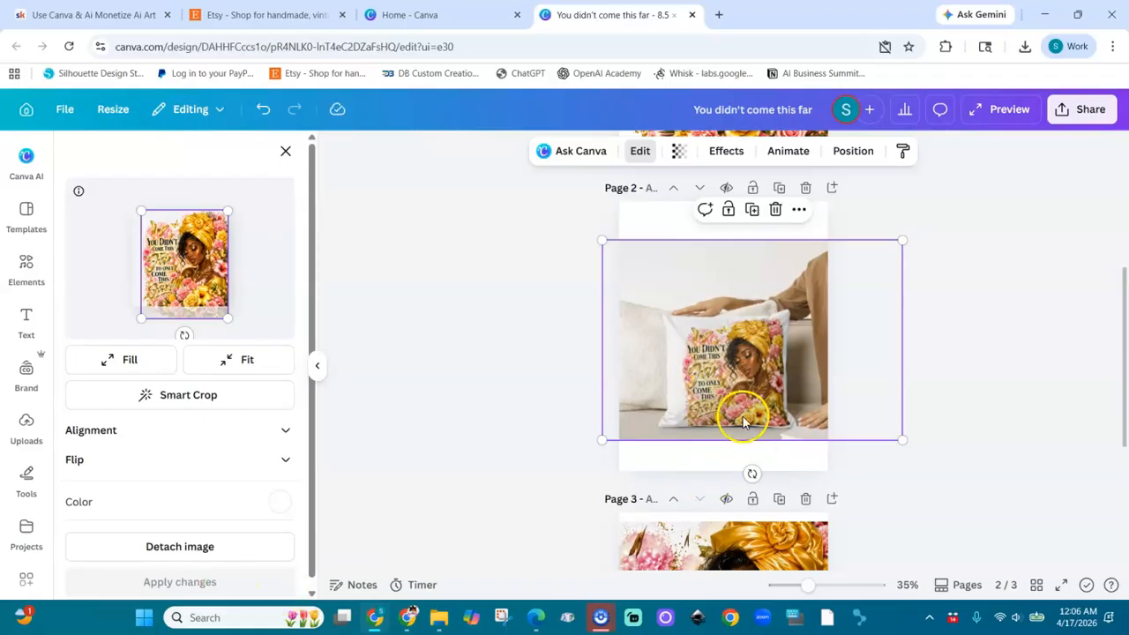
Step: Enlarge the pillow mockup to the full height of page 2 and reposition it so the whole pillow is on the page
click(965, 392)
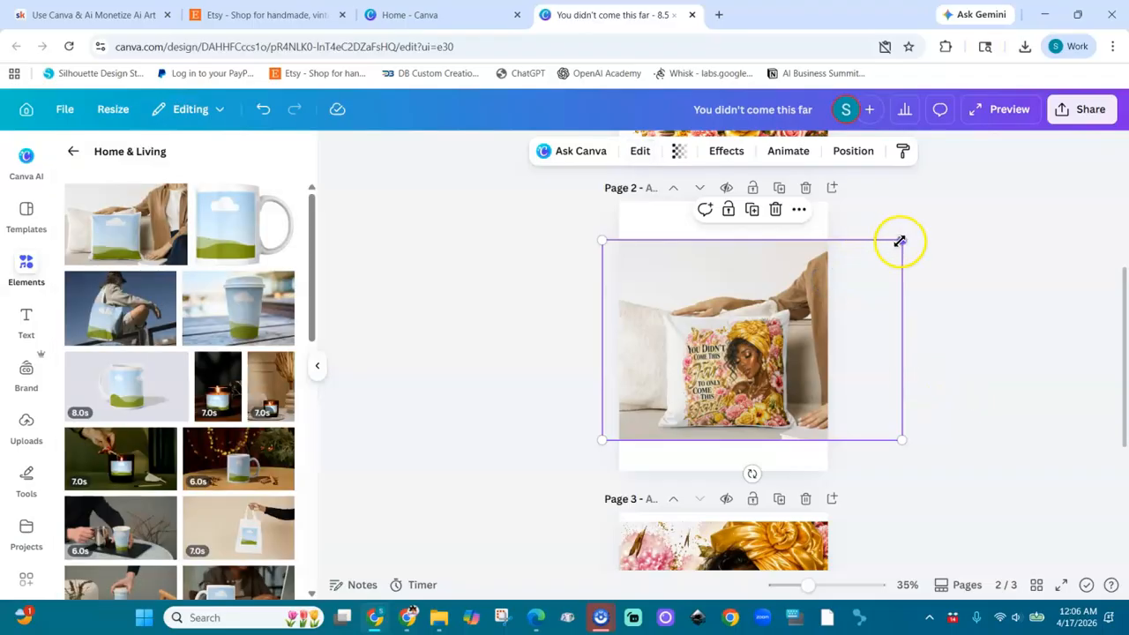
drag(900, 242, 1008, 176)
drag(772, 322, 727, 352)
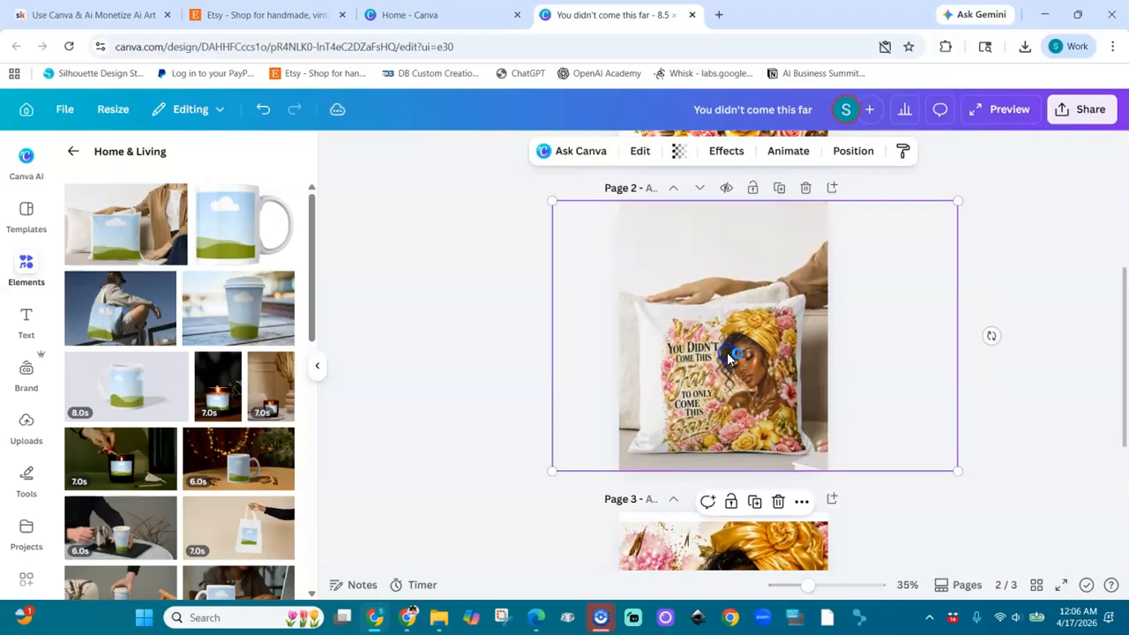
click(994, 418)
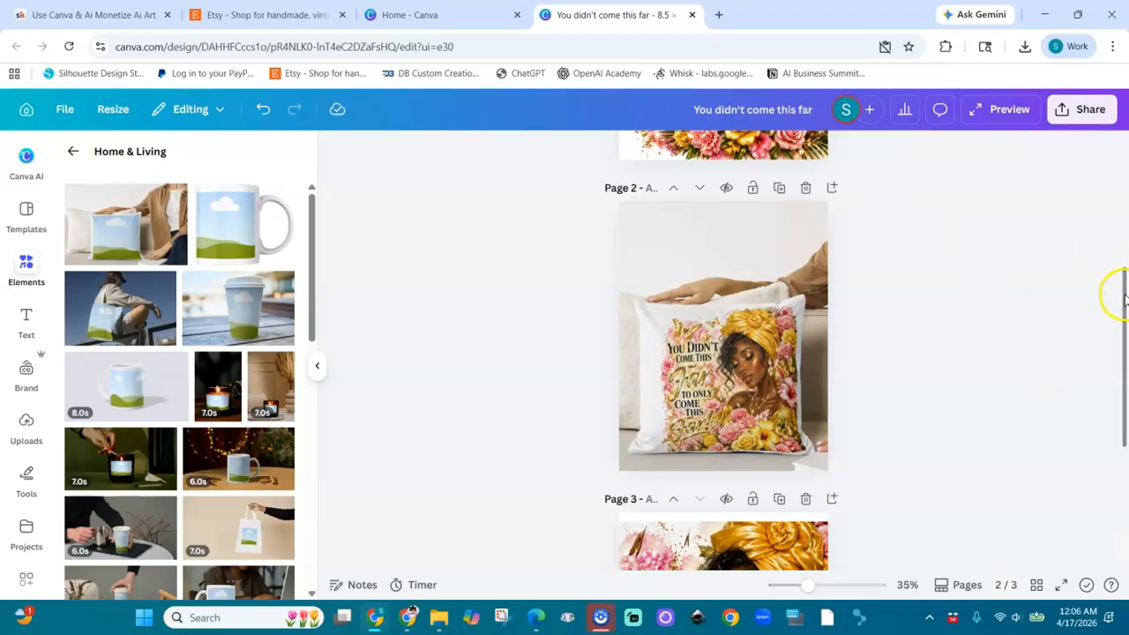
Step: Duplicate page 1 and find the 7.0-second hand-held mug video among the Home & Living mockups
drag(1122, 300, 1111, 164)
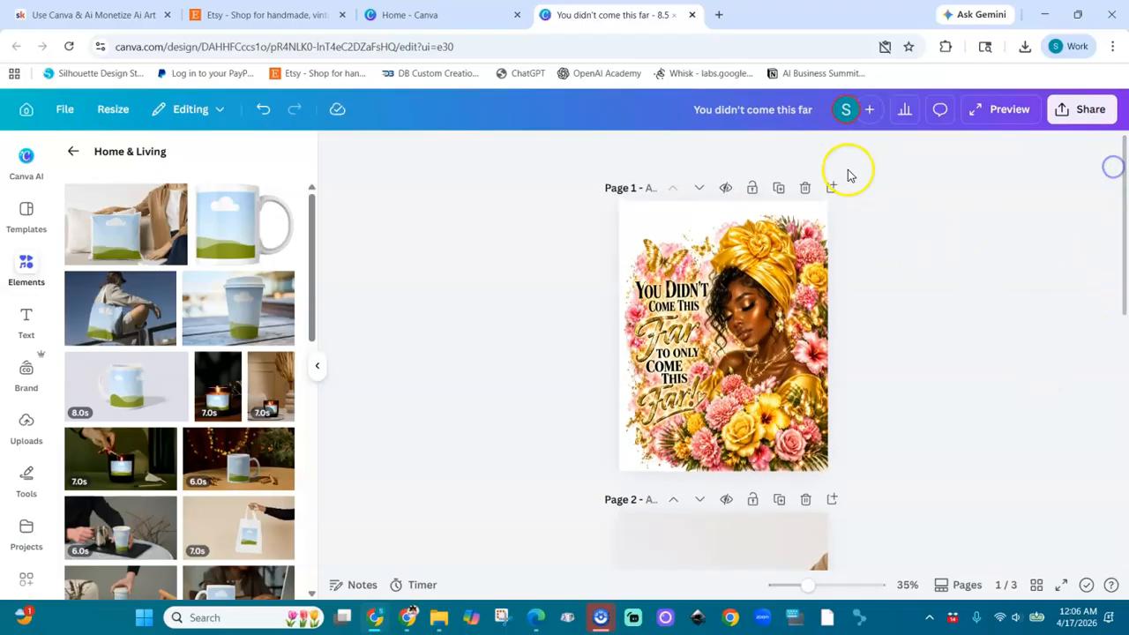
click(778, 191)
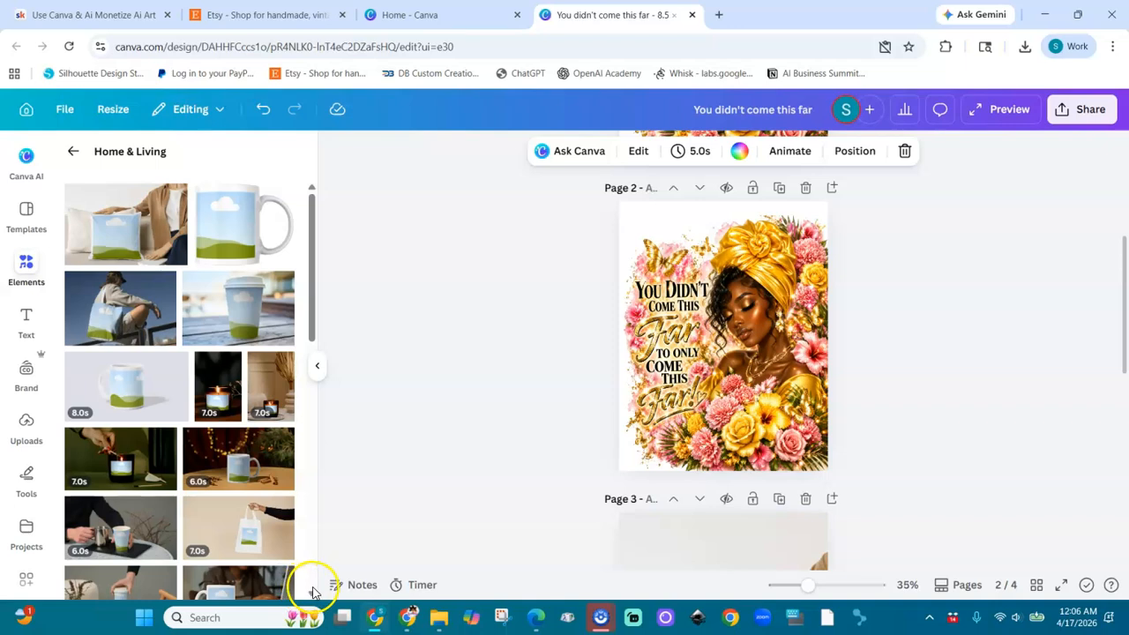
scroll(313, 591, down, 5)
scroll(313, 591, down, 2)
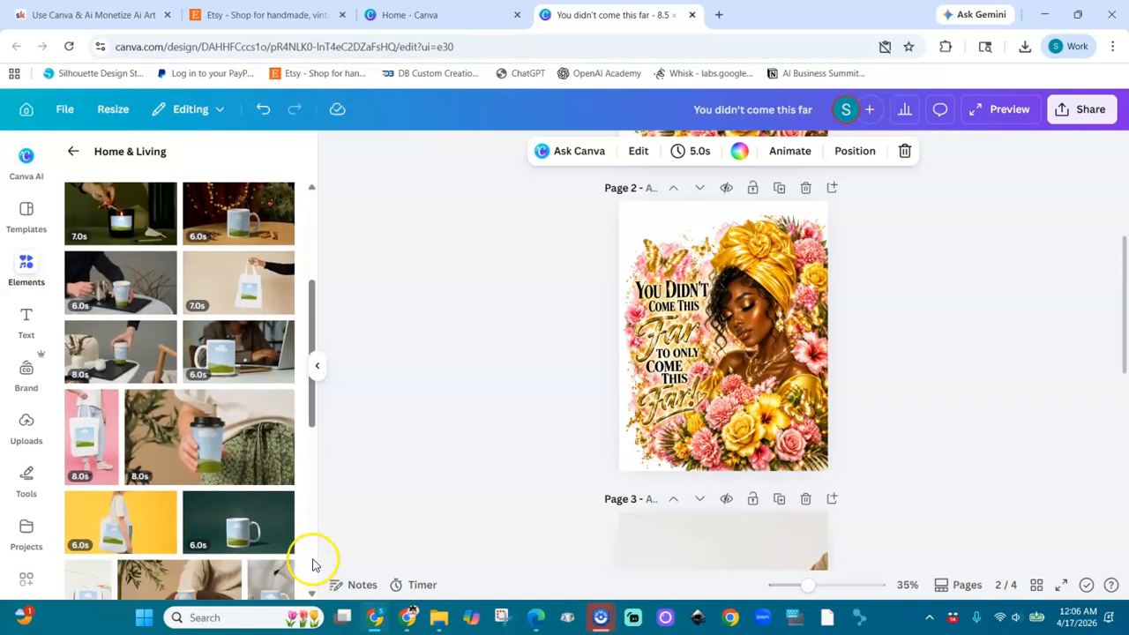
click(314, 563)
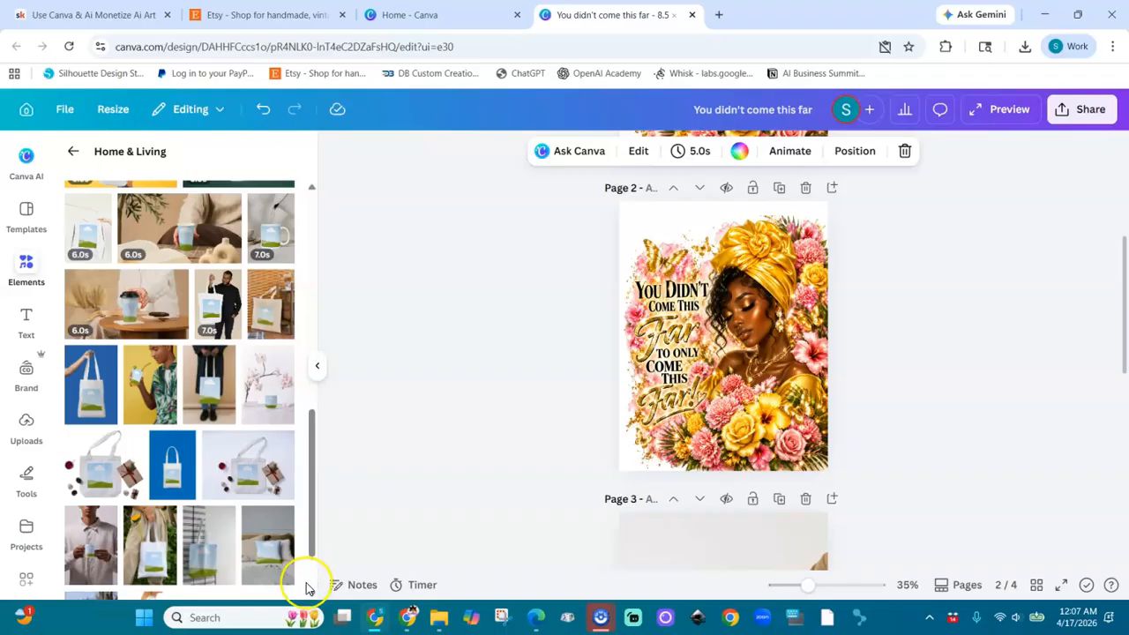
scroll(309, 584, down, 1)
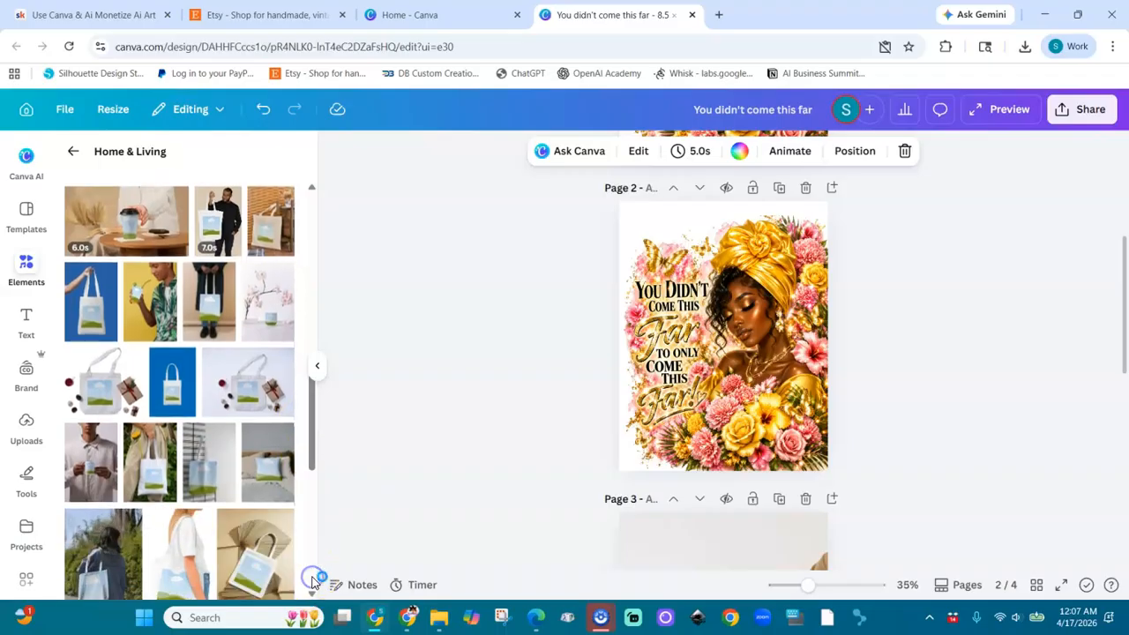
click(313, 582)
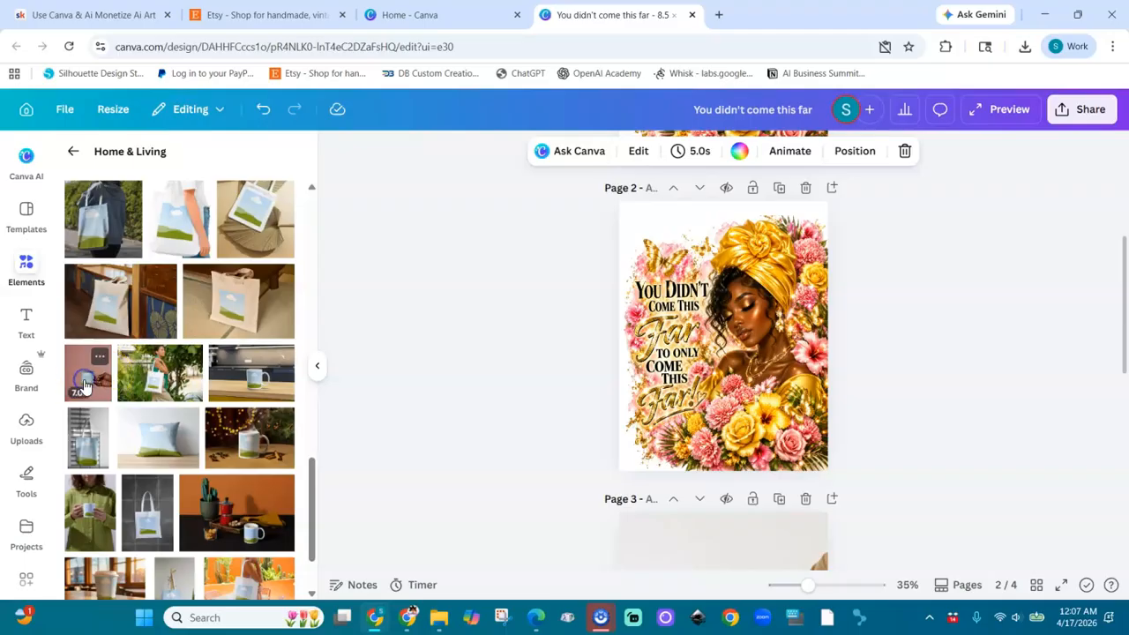
click(710, 363)
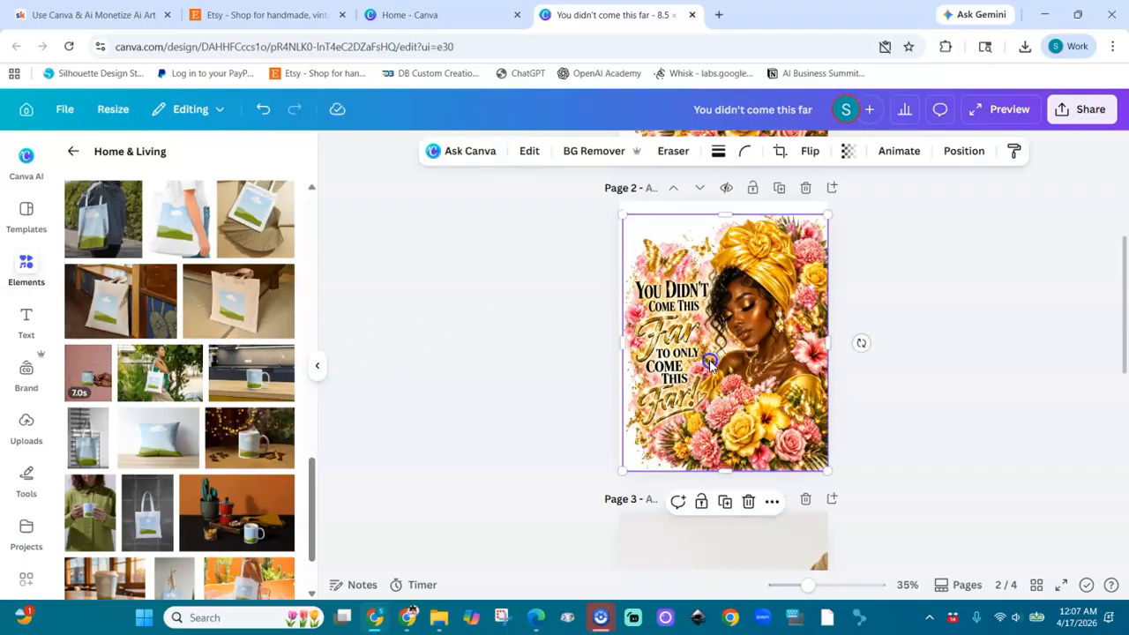
click(97, 395)
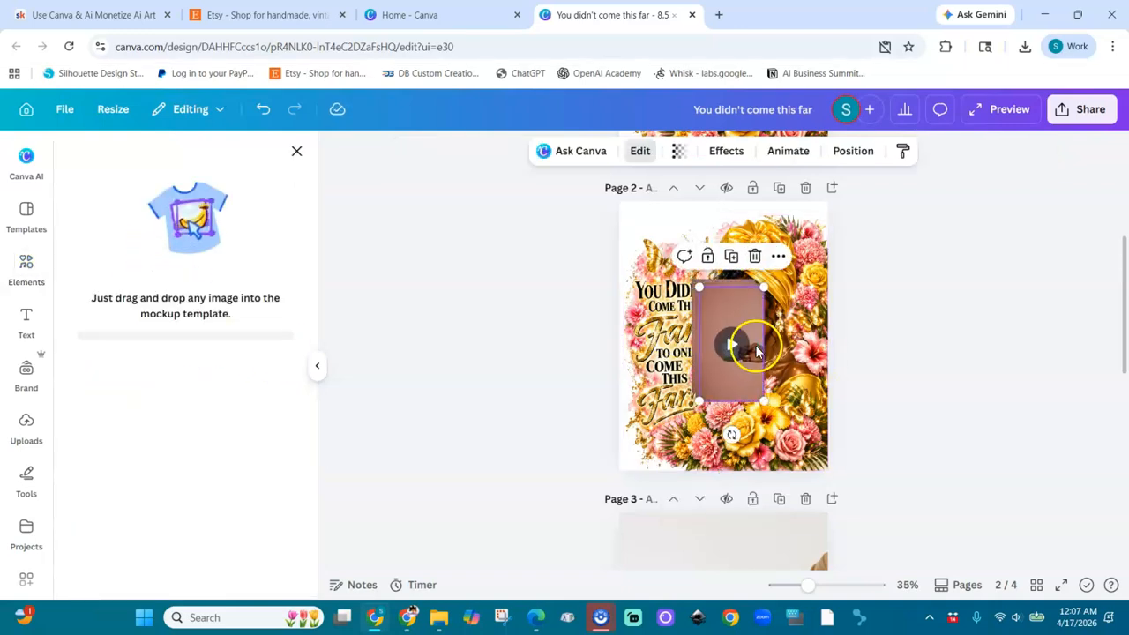
click(756, 258)
click(742, 308)
key(Delete)
click(743, 307)
key(Delete)
click(743, 307)
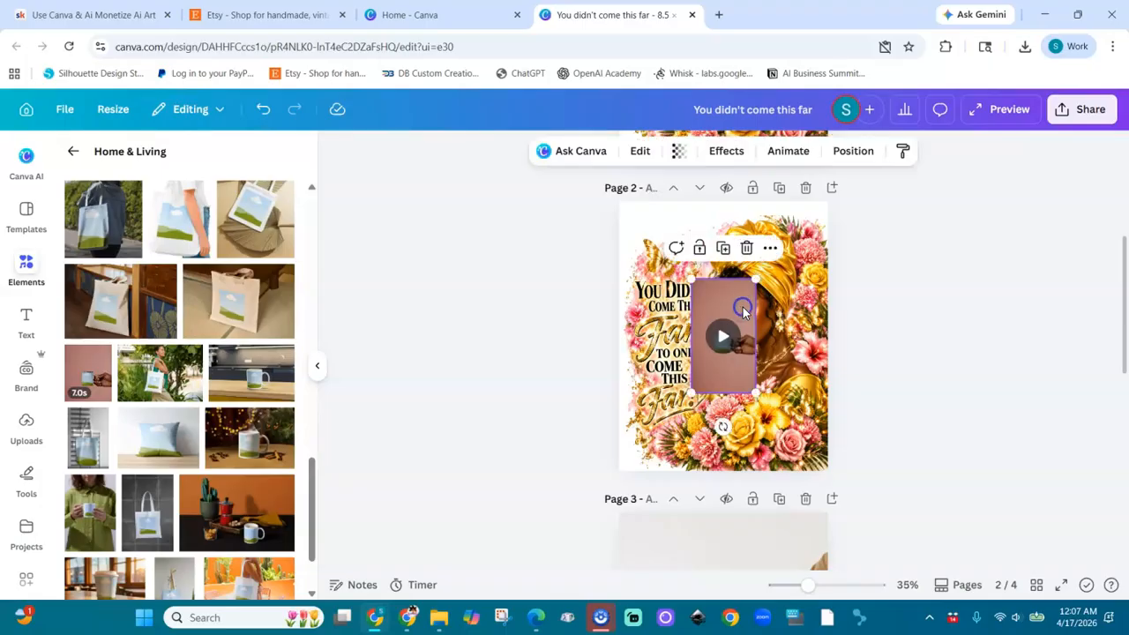
key(Delete)
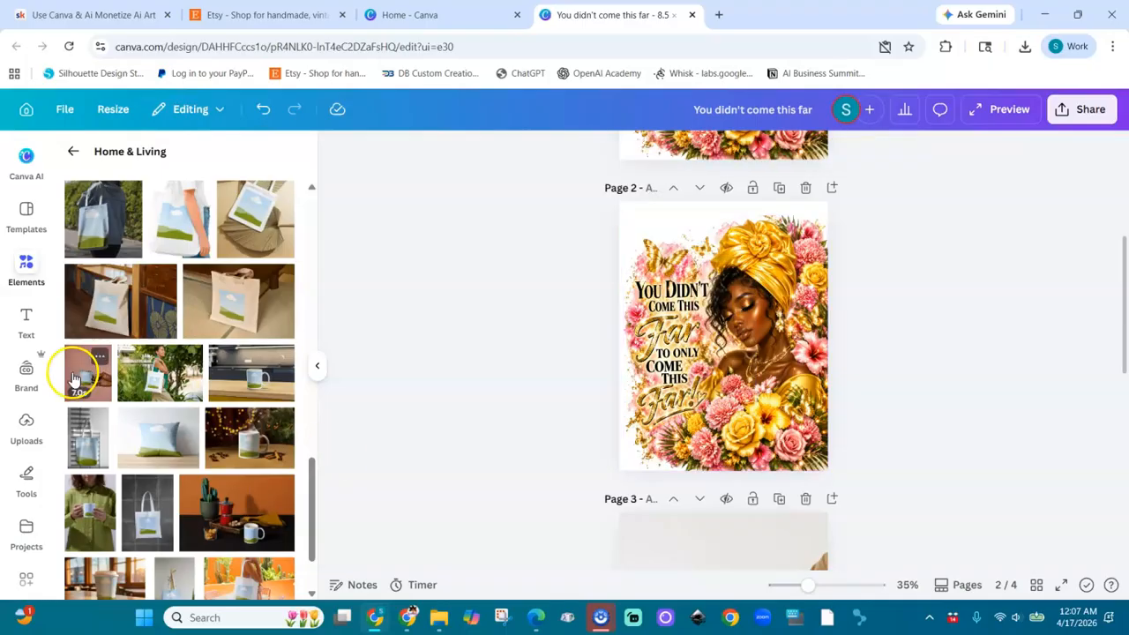
Step: Add the 7.0-second hand-held mug video mockup to page 2 and drop the artwork, brought to the front, into it
click(75, 377)
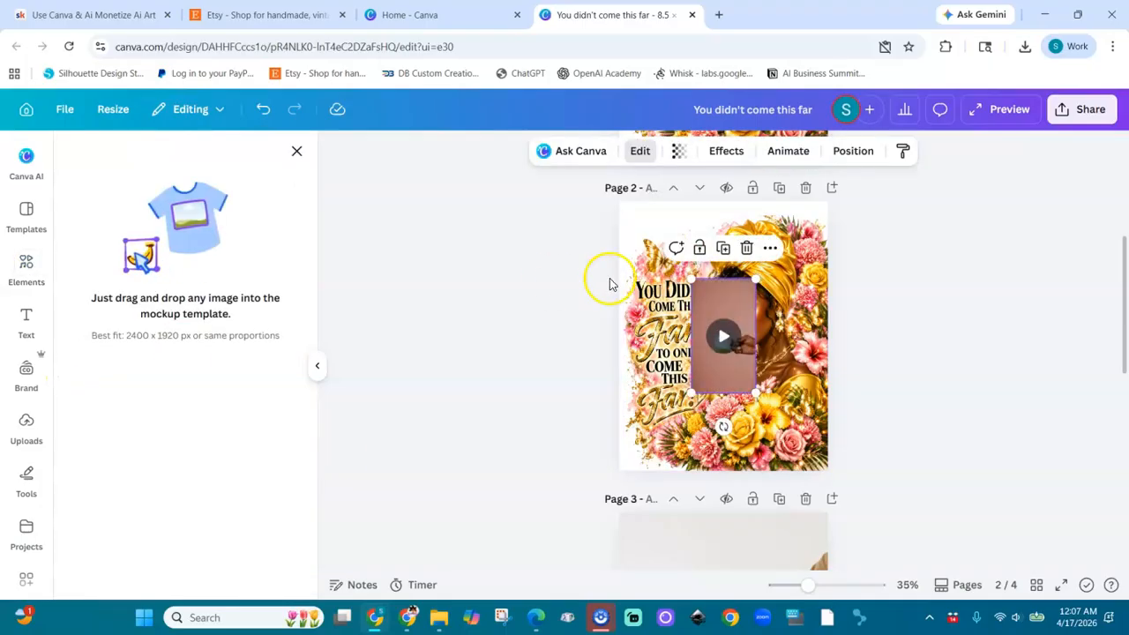
click(798, 284)
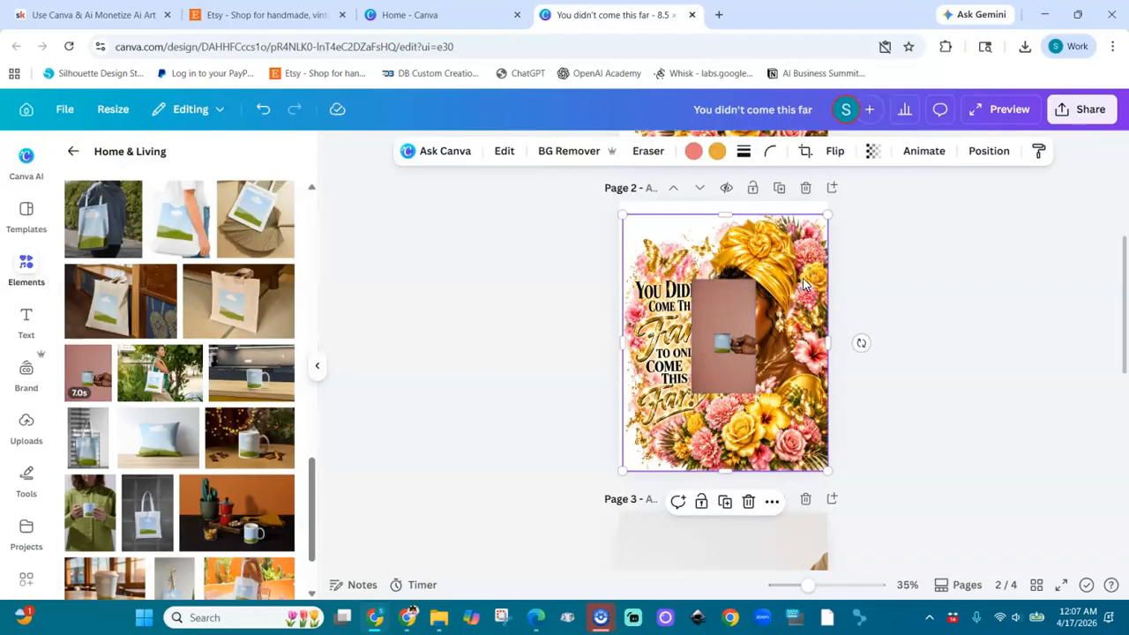
click(987, 152)
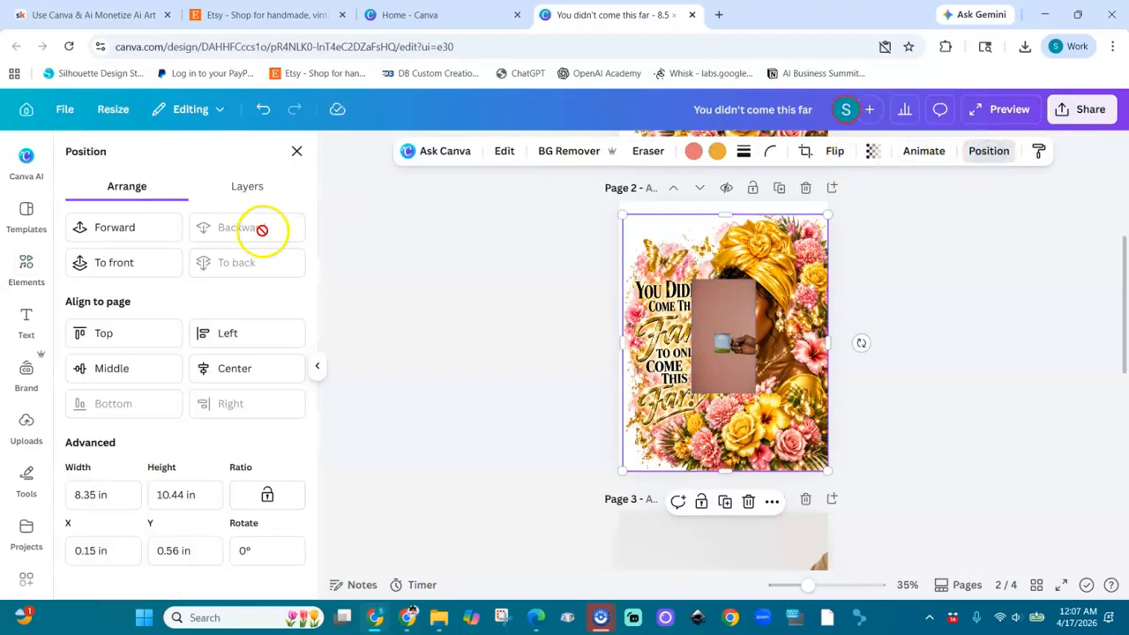
click(119, 262)
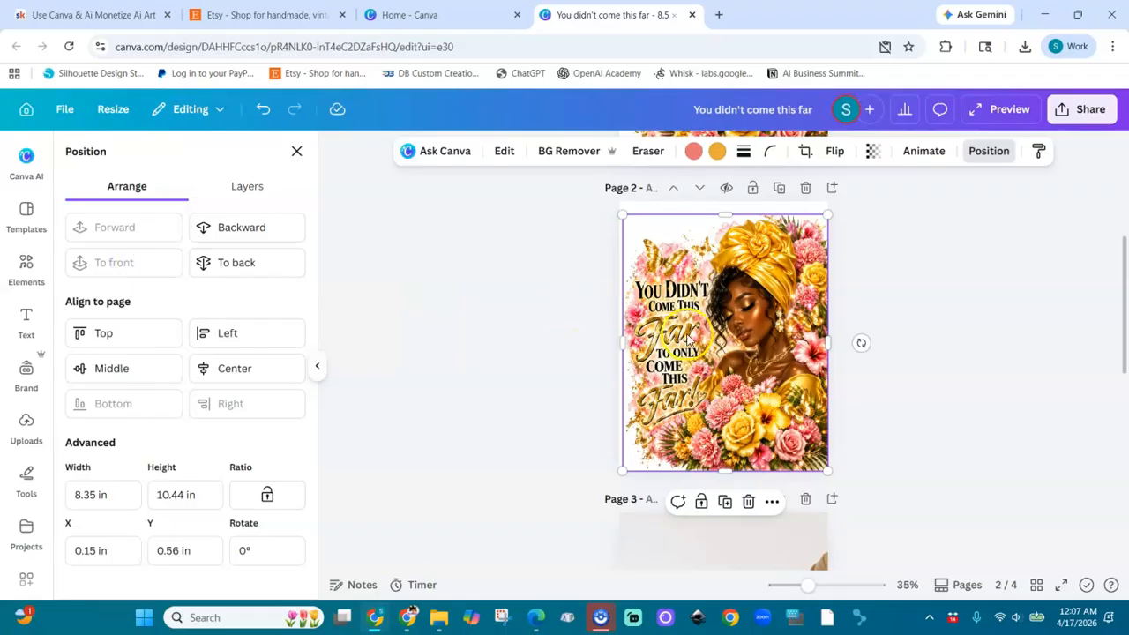
drag(736, 346, 723, 343)
key(Delete)
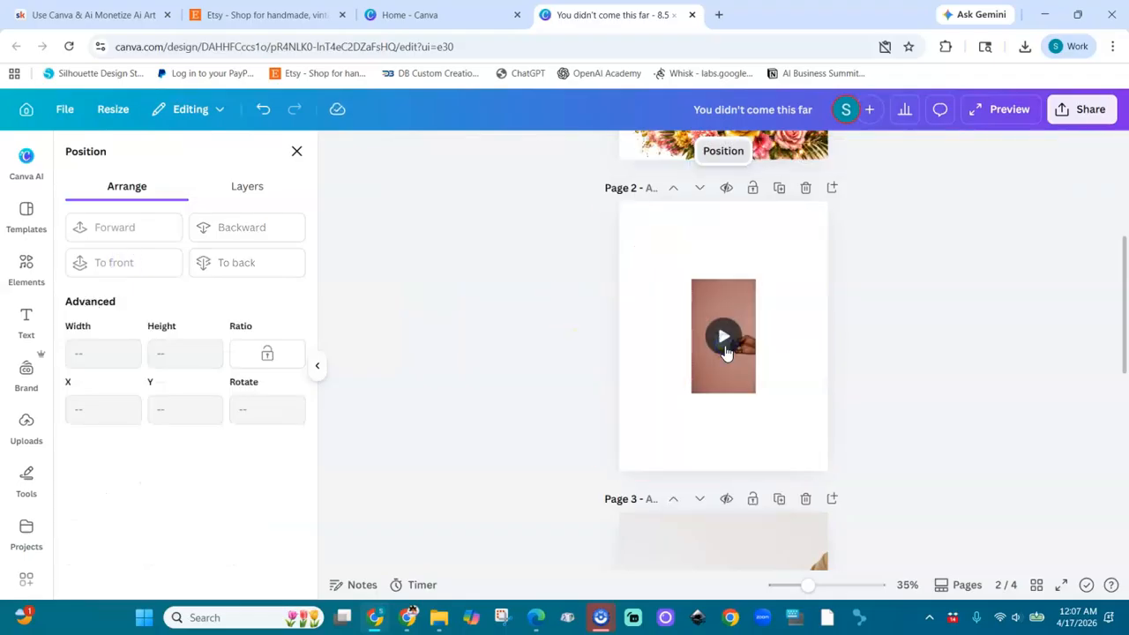
Step: Enlarge the mug video mockup to about 11.5 × 20.4 in, reposition it to cover page 2 and play it
click(701, 290)
drag(690, 279, 600, 118)
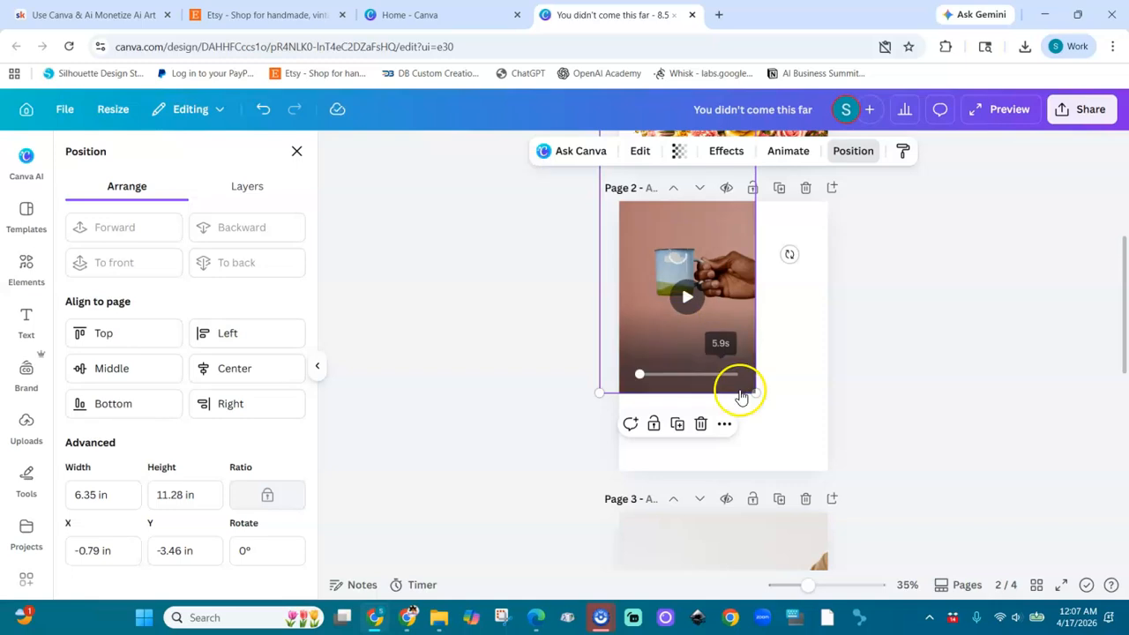
drag(750, 391, 927, 595)
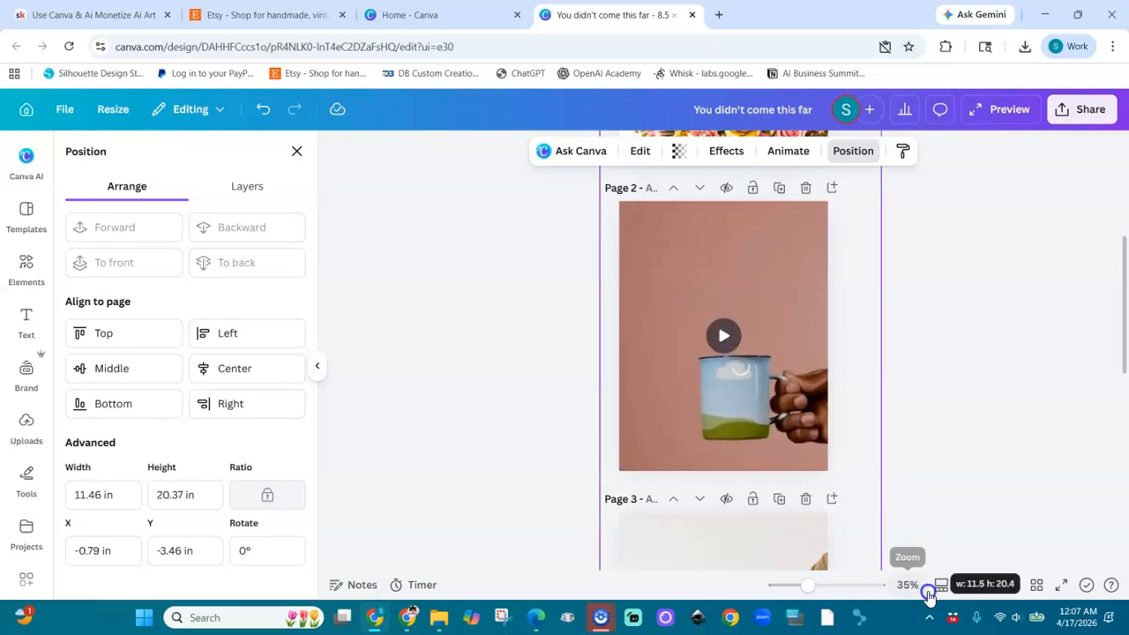
drag(771, 300, 740, 259)
scroll(884, 264, down, 3)
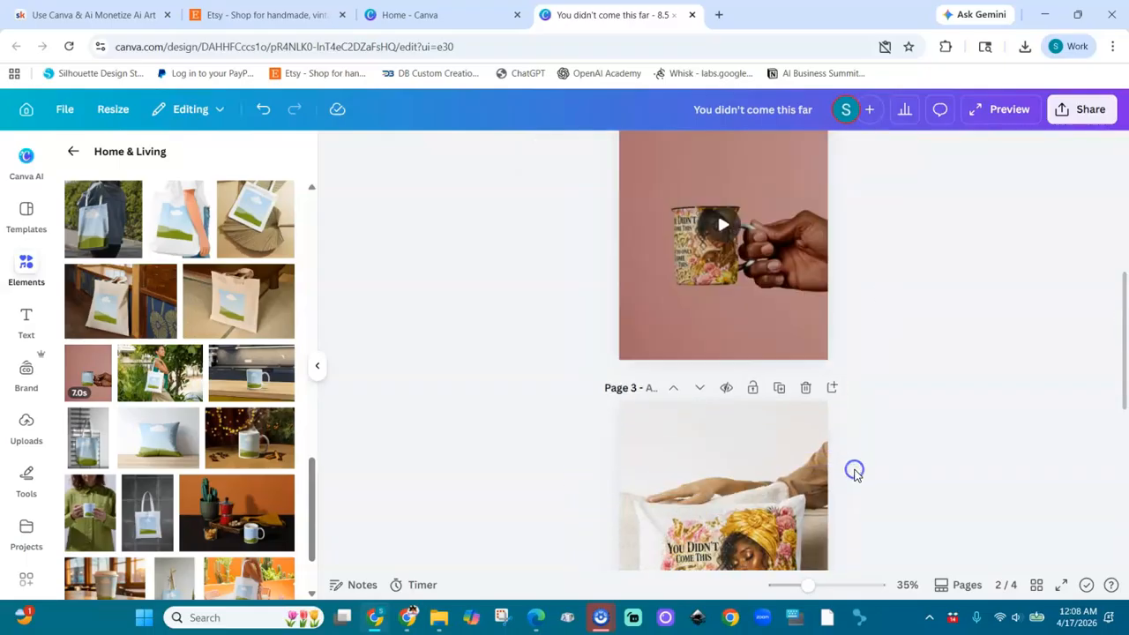
click(725, 237)
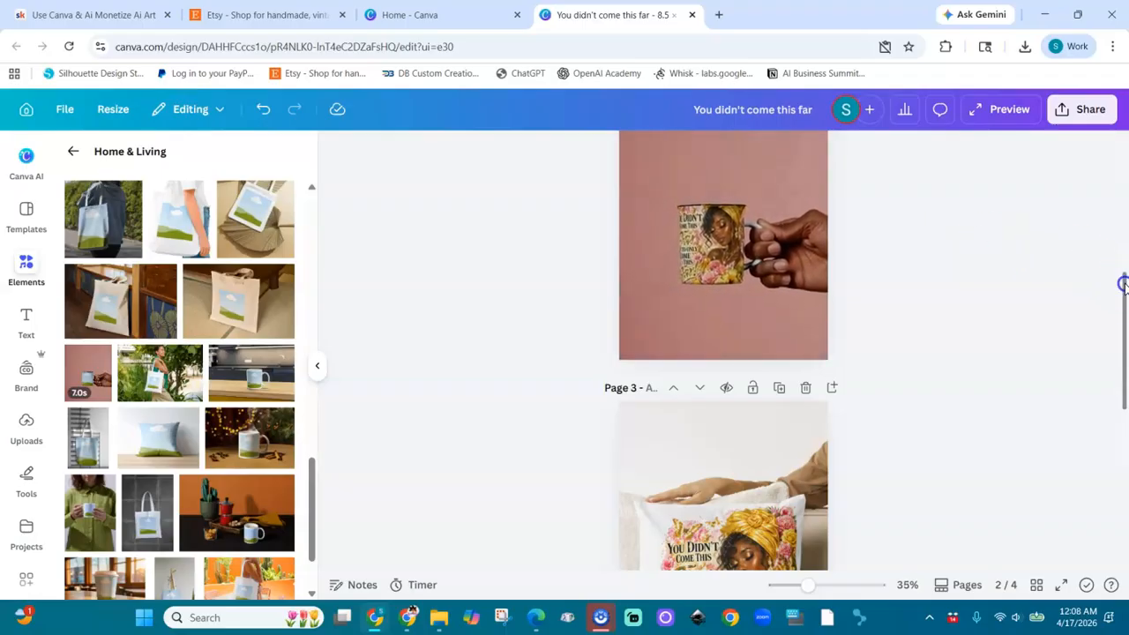
Step: On a new duplicate of page 1, add the steaming mug mockup with string lights and drop the artwork, brought to the front, into it
drag(1123, 284, 1124, 264)
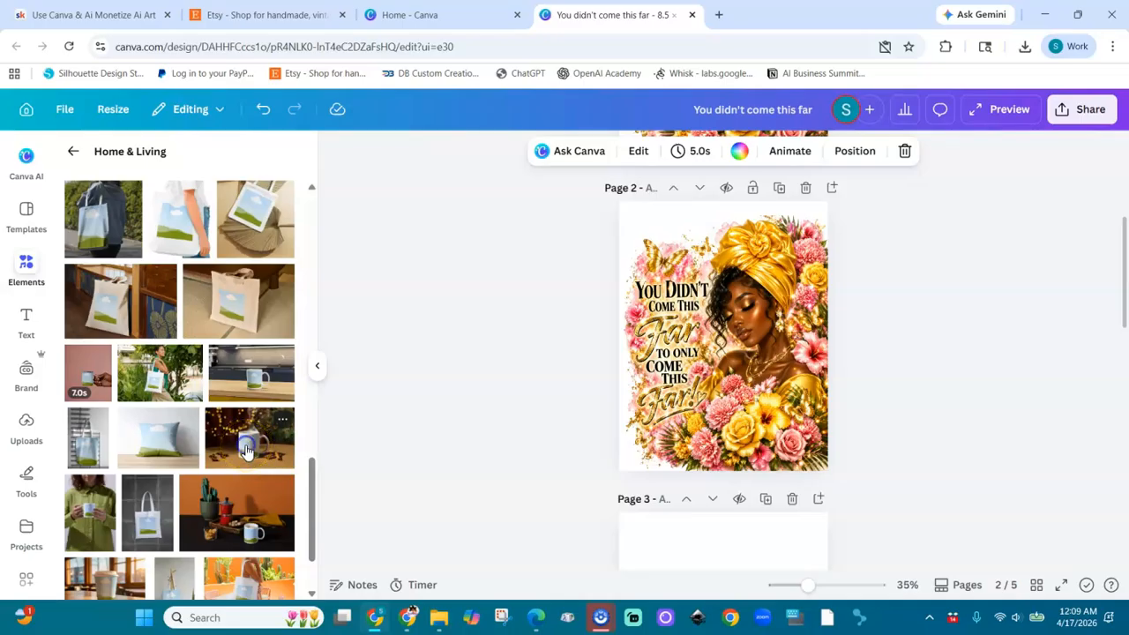
drag(247, 451, 723, 397)
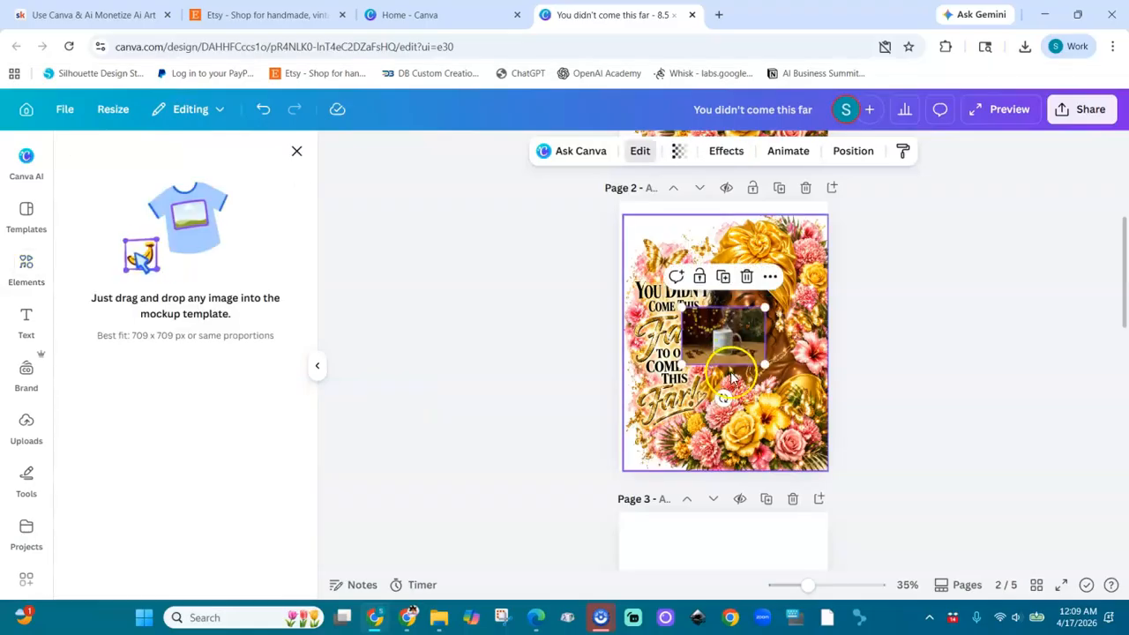
click(729, 381)
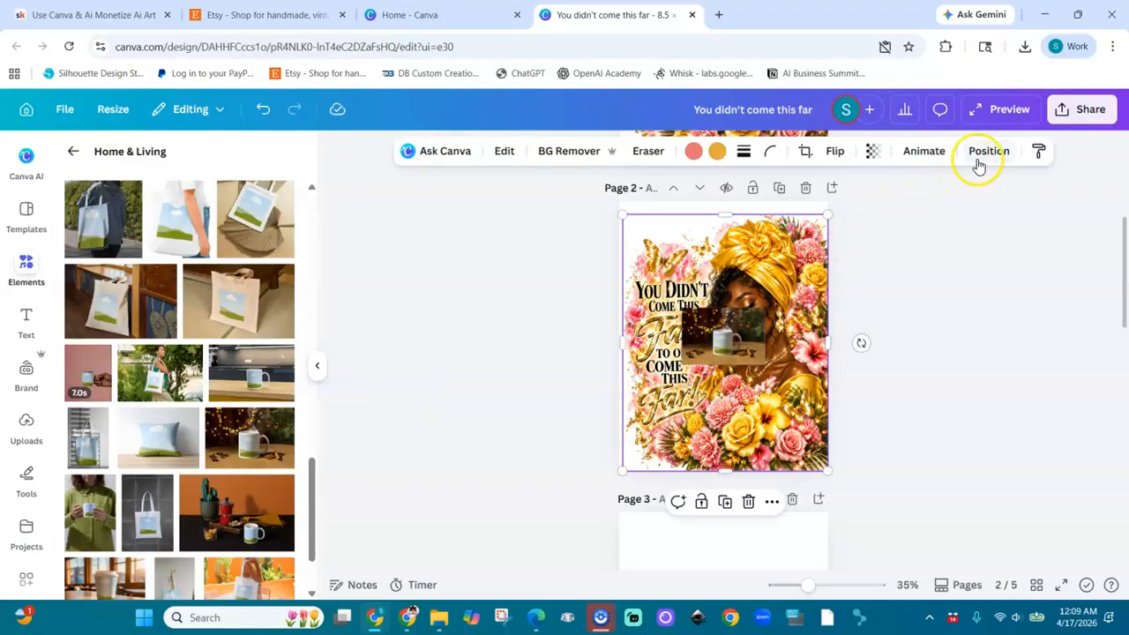
click(988, 156)
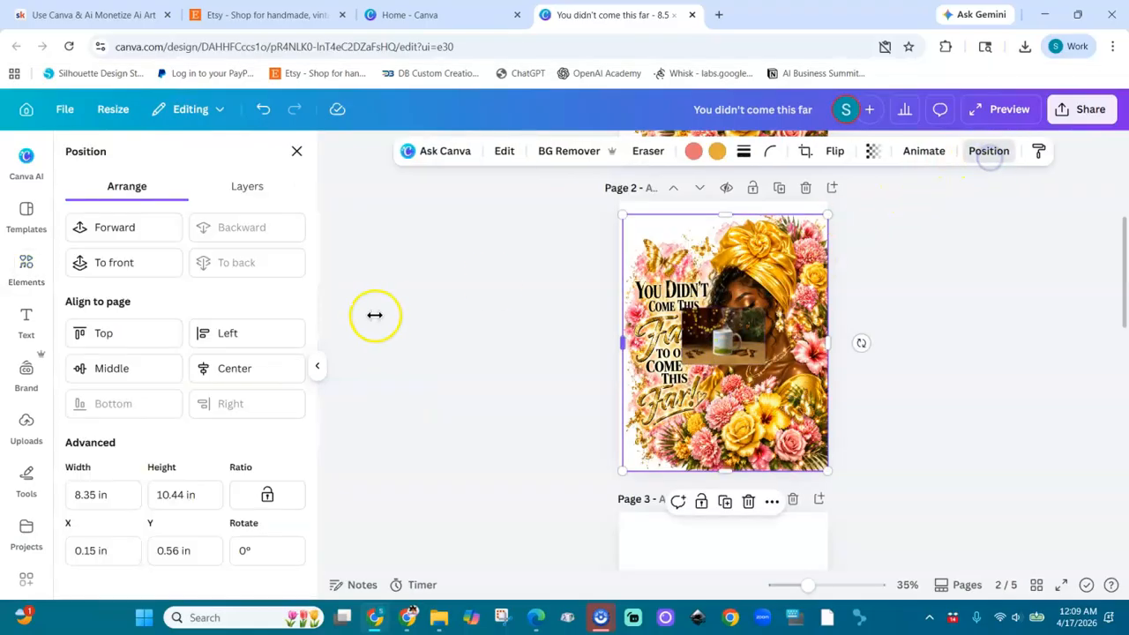
click(153, 263)
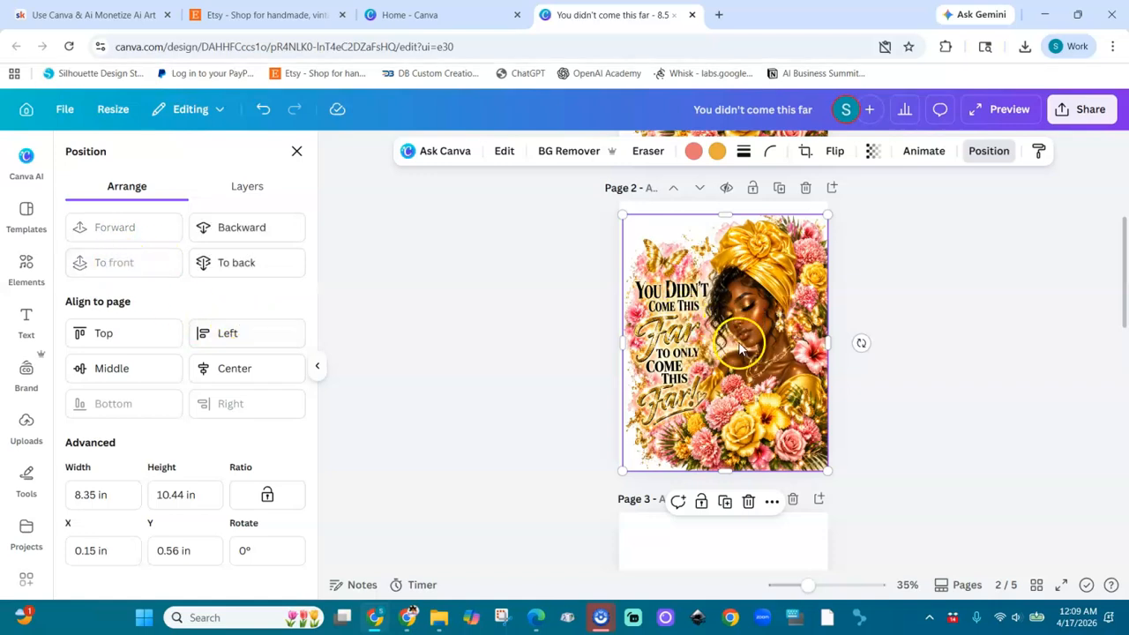
mouse_move(739, 348)
mouse_down()
mouse_move(715, 341)
mouse_move(726, 345)
mouse_up()
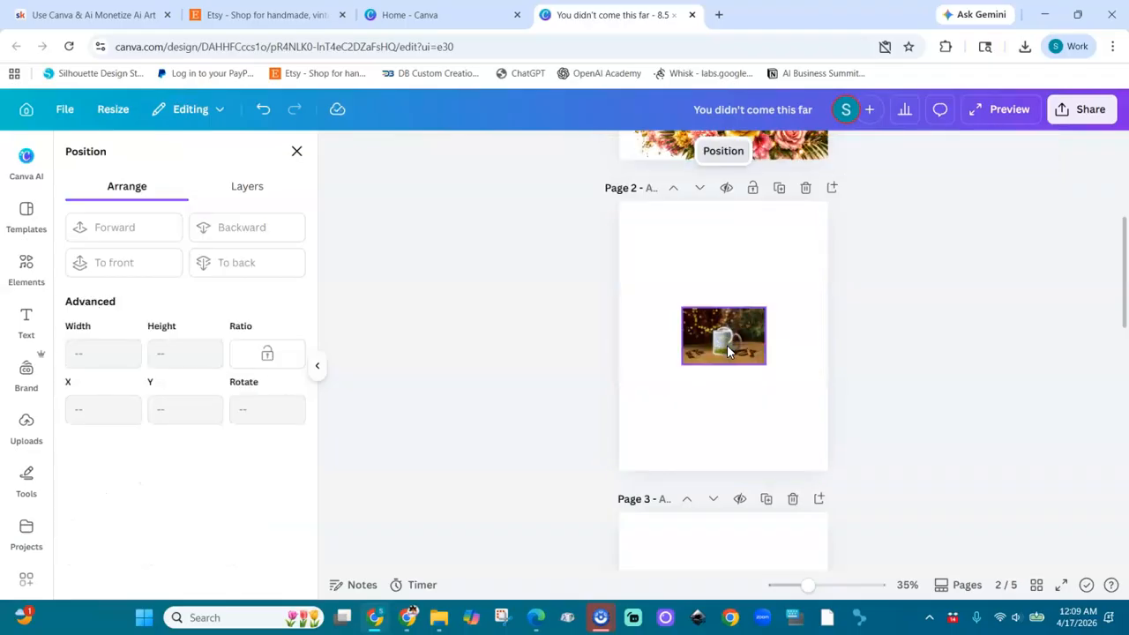
click(714, 348)
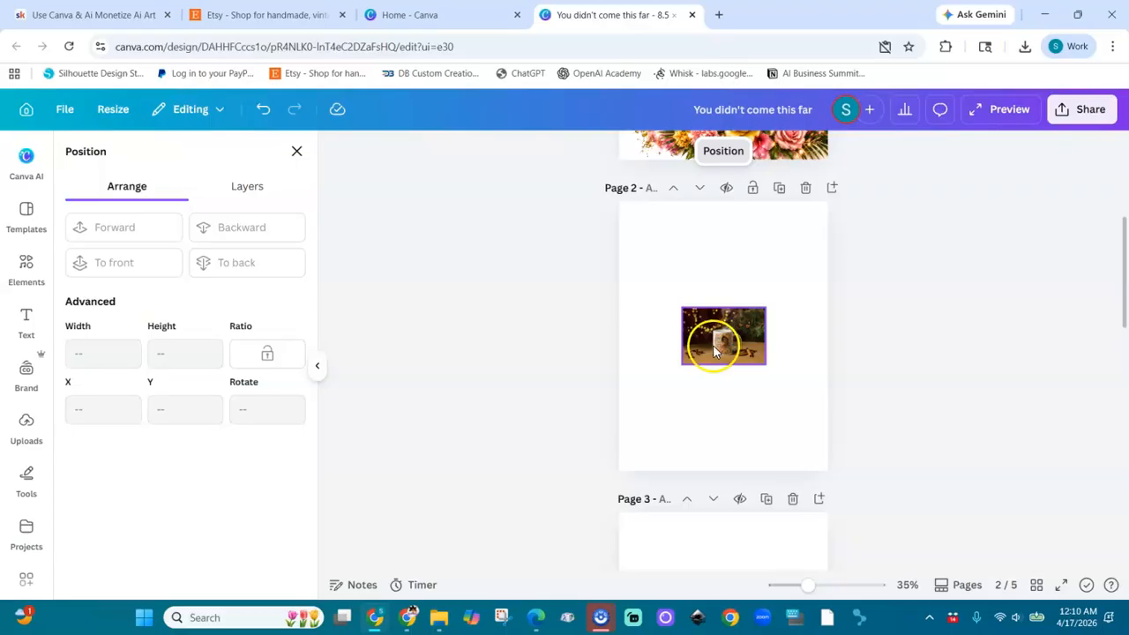
Step: Enlarge the steaming mug mockup to about 24 × 16.4 in and reposition it so the whole mug fits on page 2
drag(680, 362, 530, 548)
drag(757, 310, 992, 136)
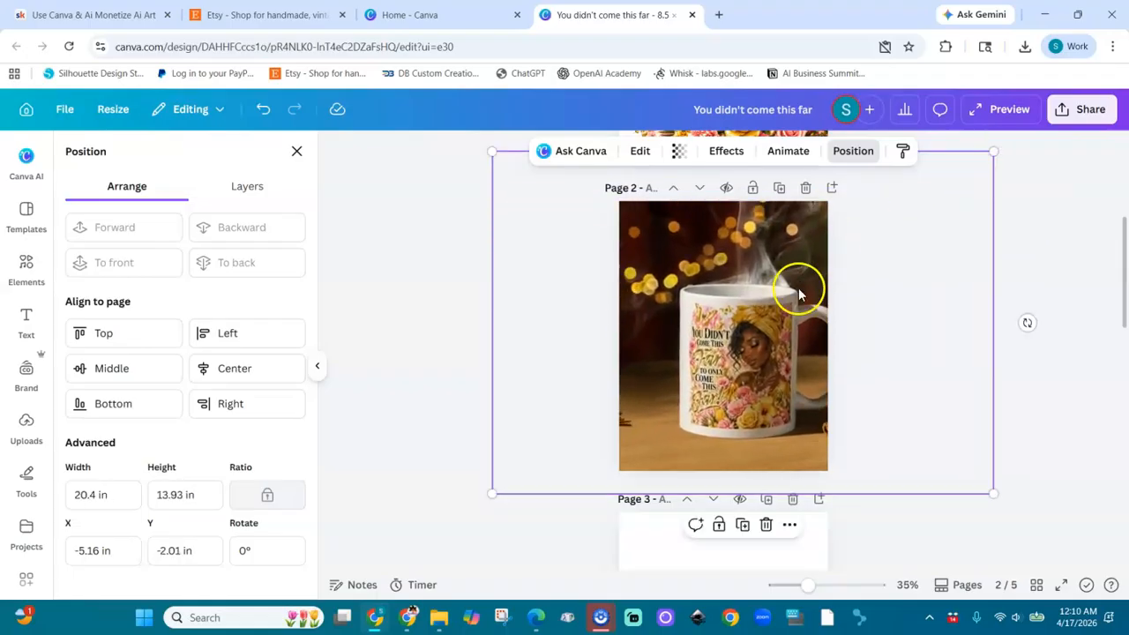
drag(492, 494, 401, 556)
drag(693, 396, 697, 374)
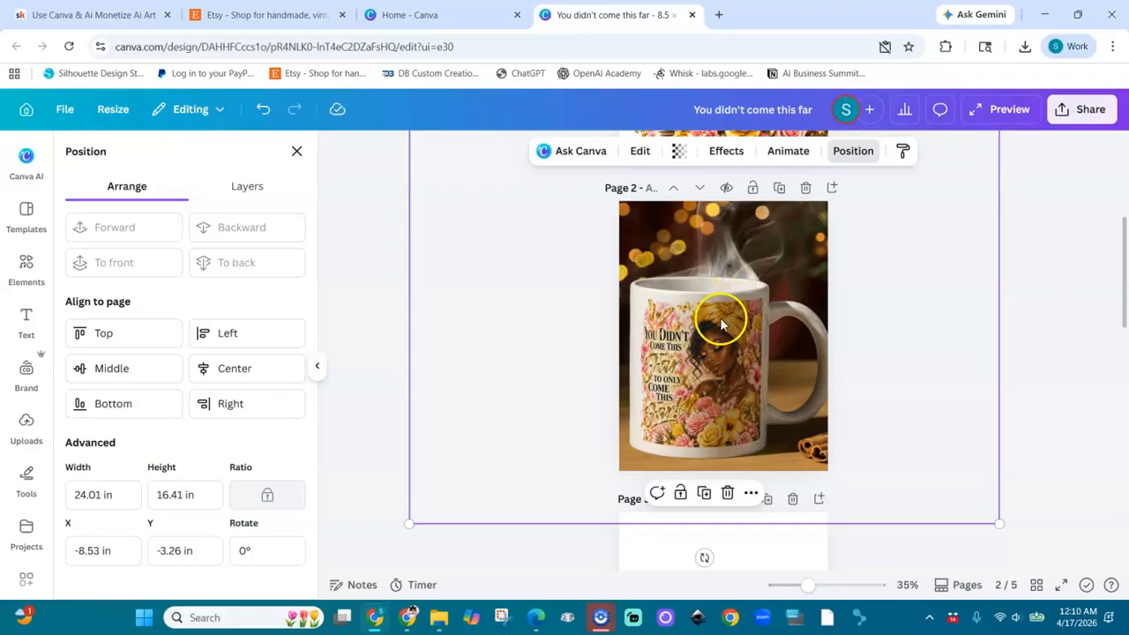
Step: Reload the design in the browser and reopen the edit settings of the steaming mug mockup on page 2
click(640, 151)
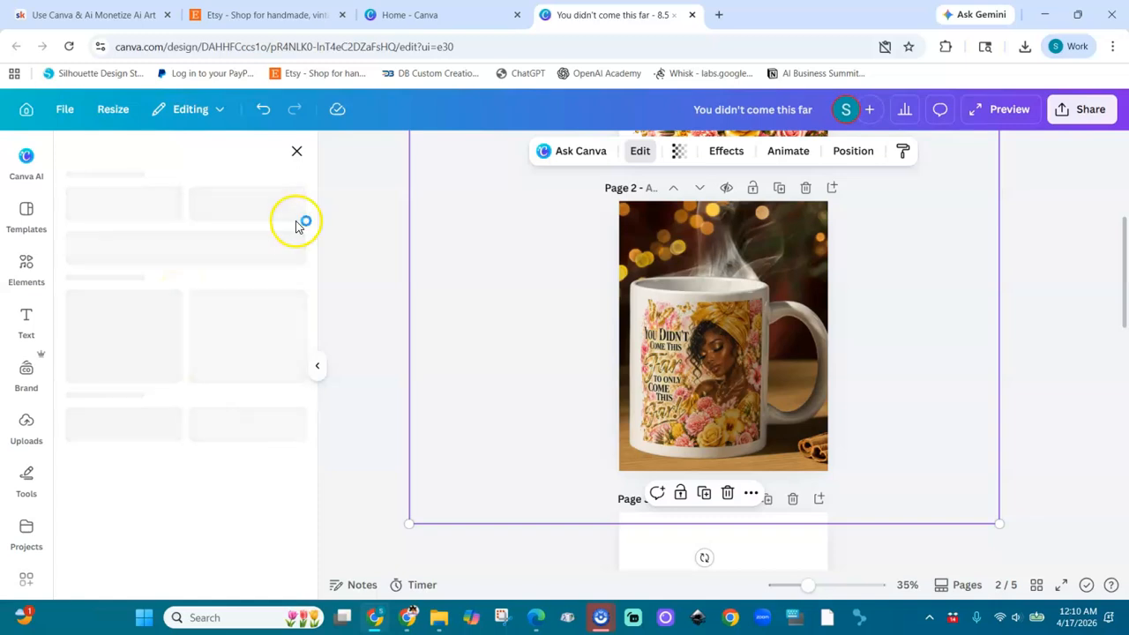
click(70, 48)
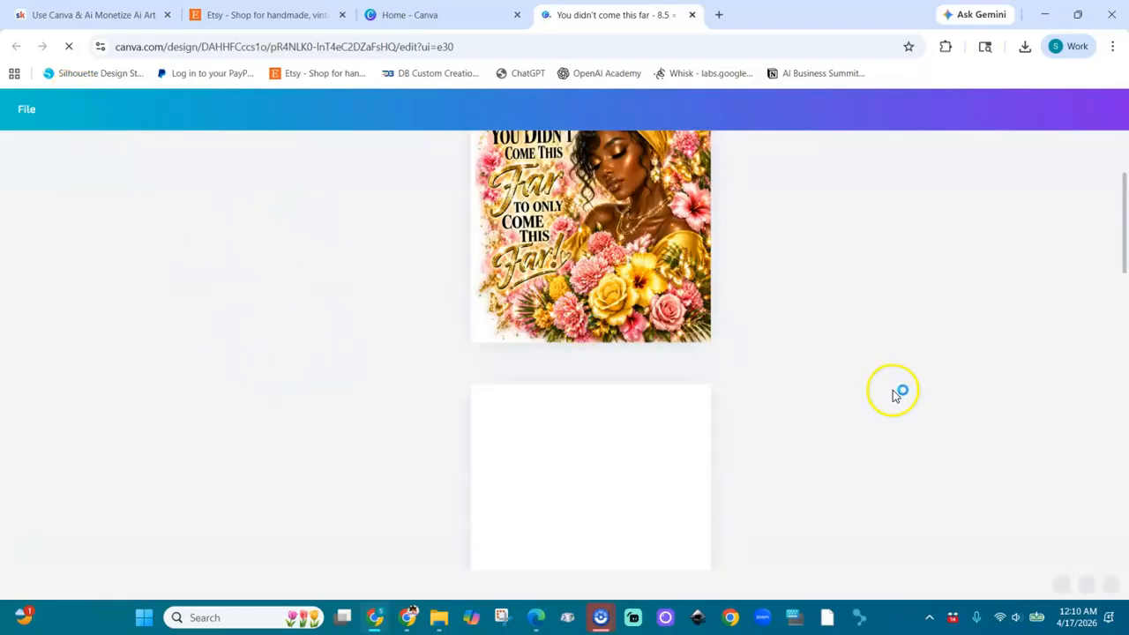
mouse_move(1121, 238)
mouse_down()
mouse_move(1126, 298)
mouse_move(1123, 249)
mouse_up()
click(613, 393)
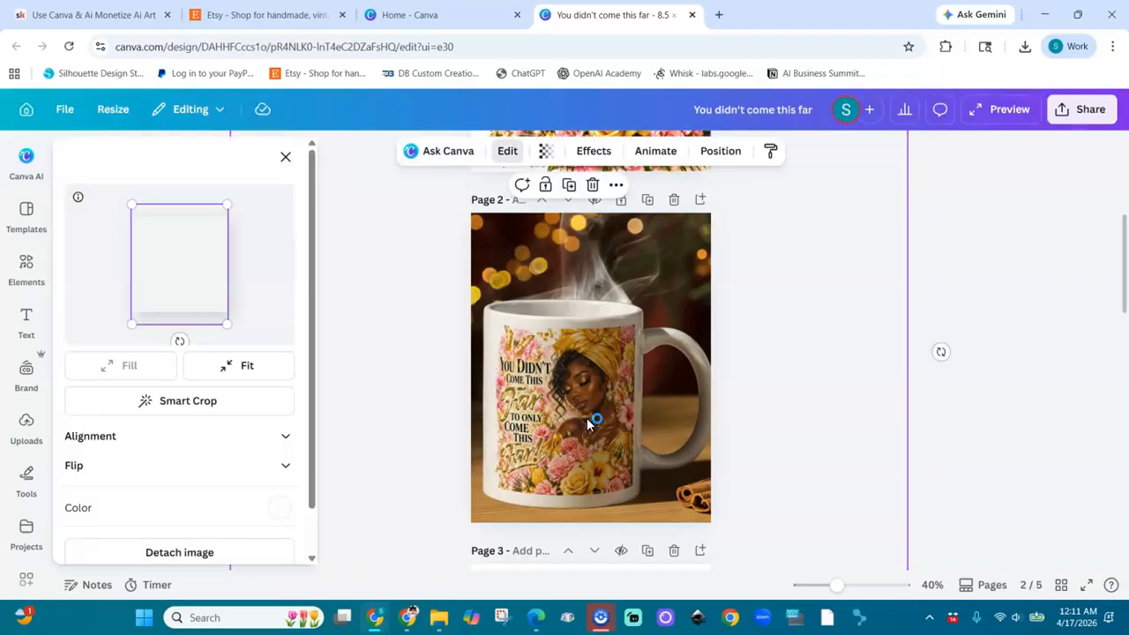
Step: Shift the artwork slightly downward inside the steaming mug mockup and apply the changes
click(276, 365)
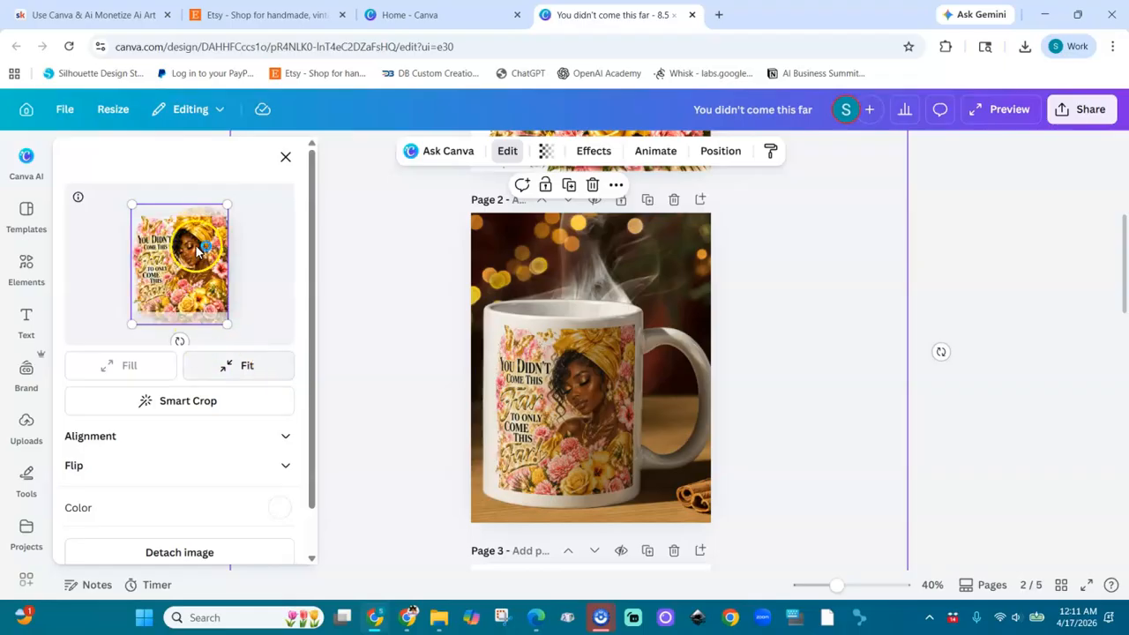
drag(212, 245, 208, 230)
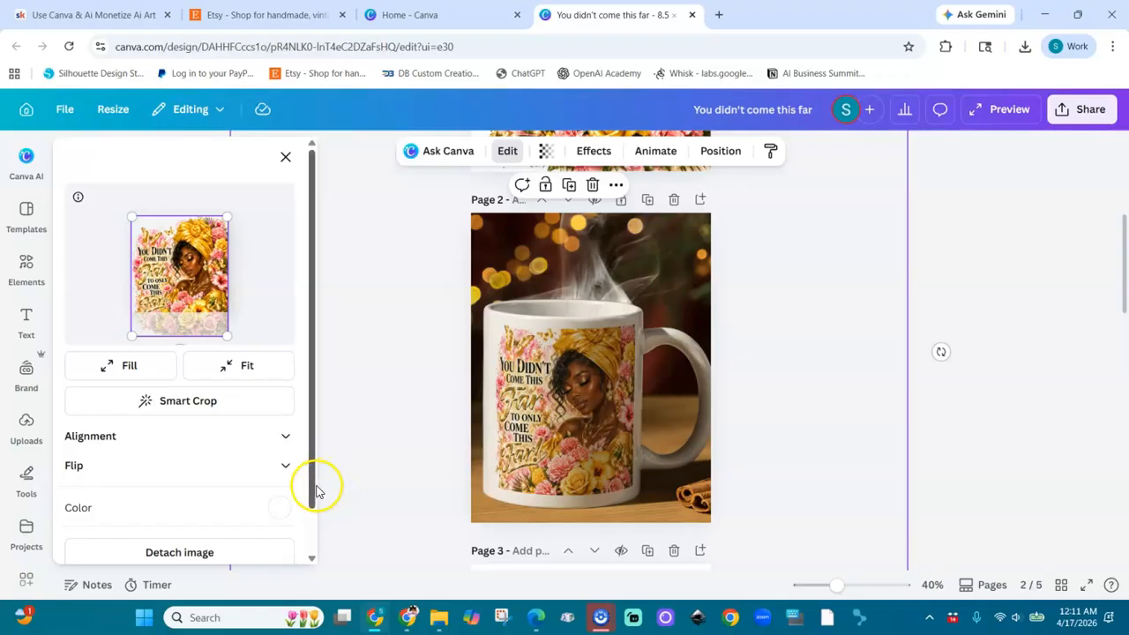
drag(312, 484, 311, 554)
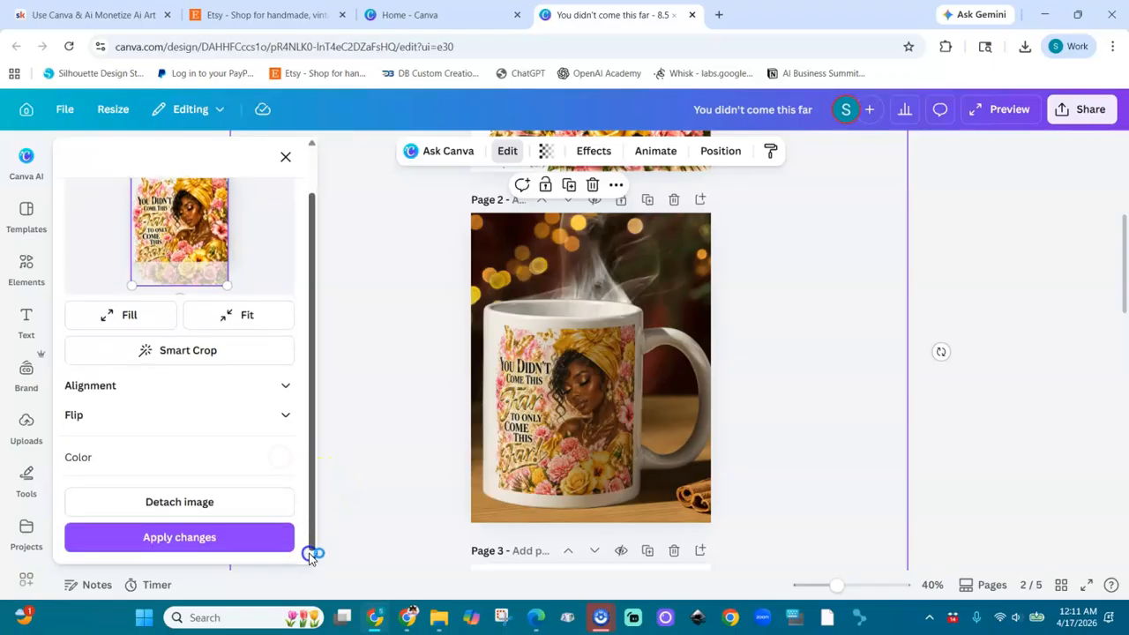
click(227, 539)
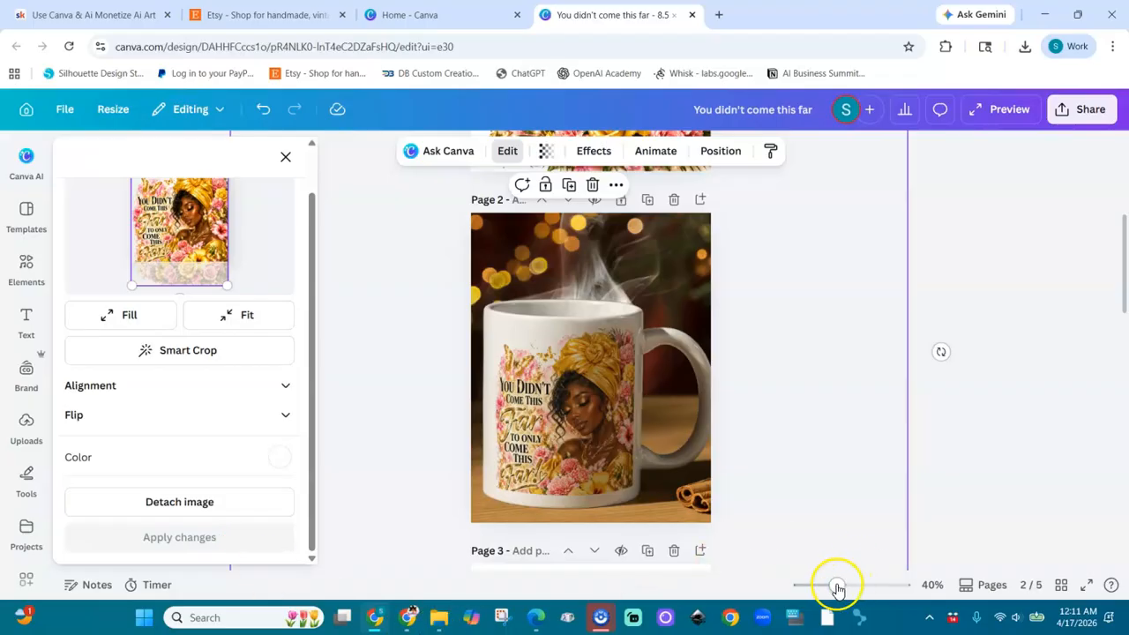
Step: Delete the blank page 3 that follows the steaming mug mockup page
drag(831, 590, 818, 592)
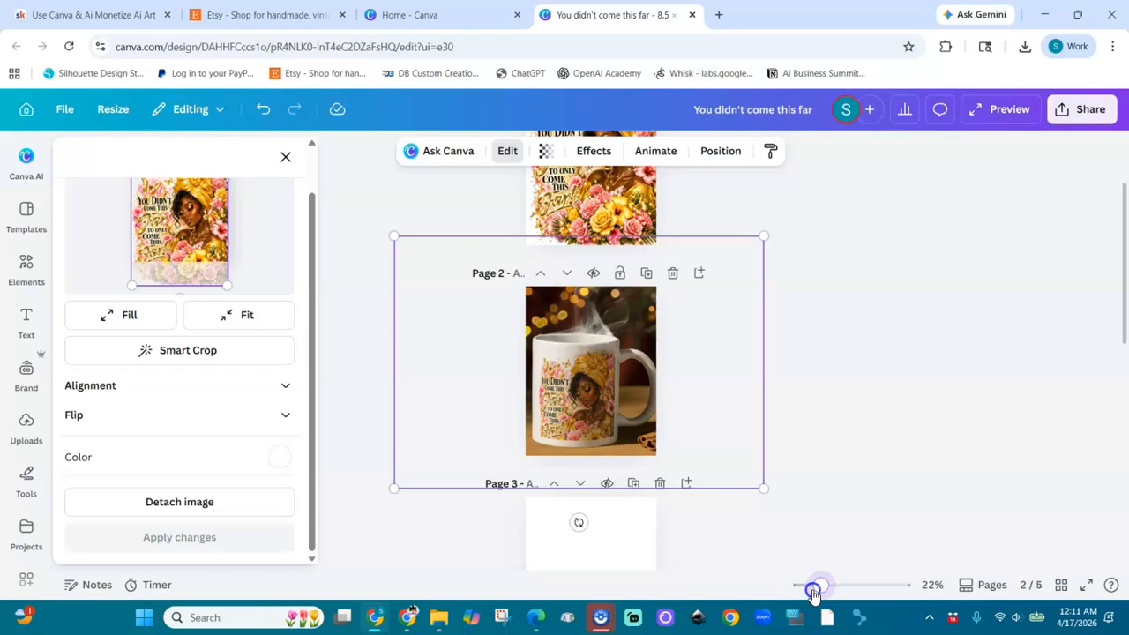
click(674, 464)
scroll(931, 476, down, 3)
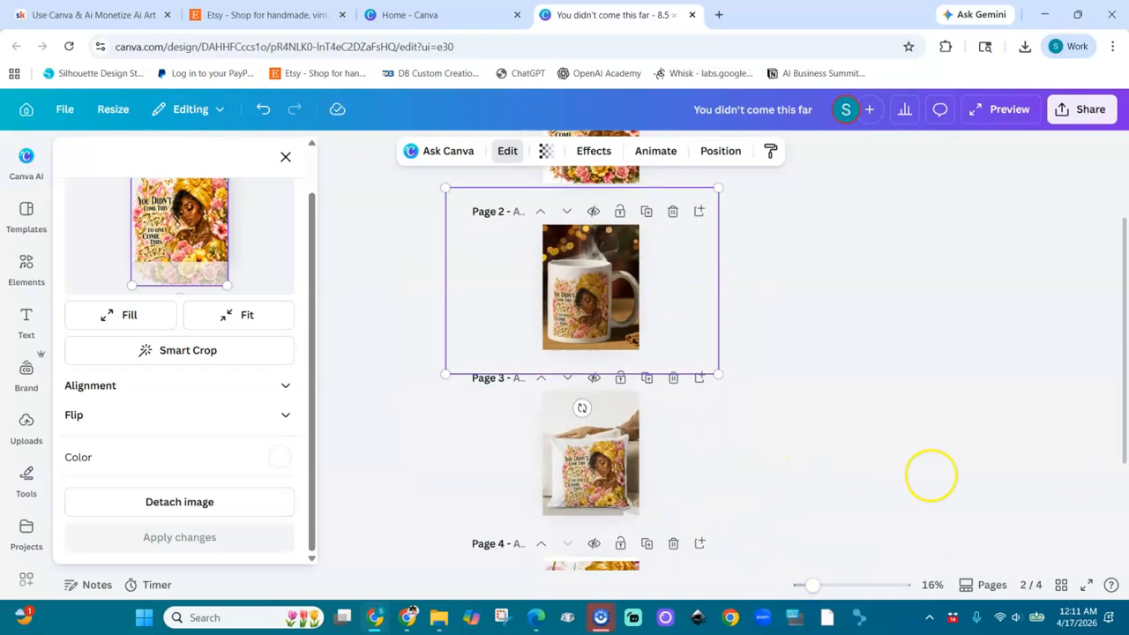
scroll(953, 472, up, 4)
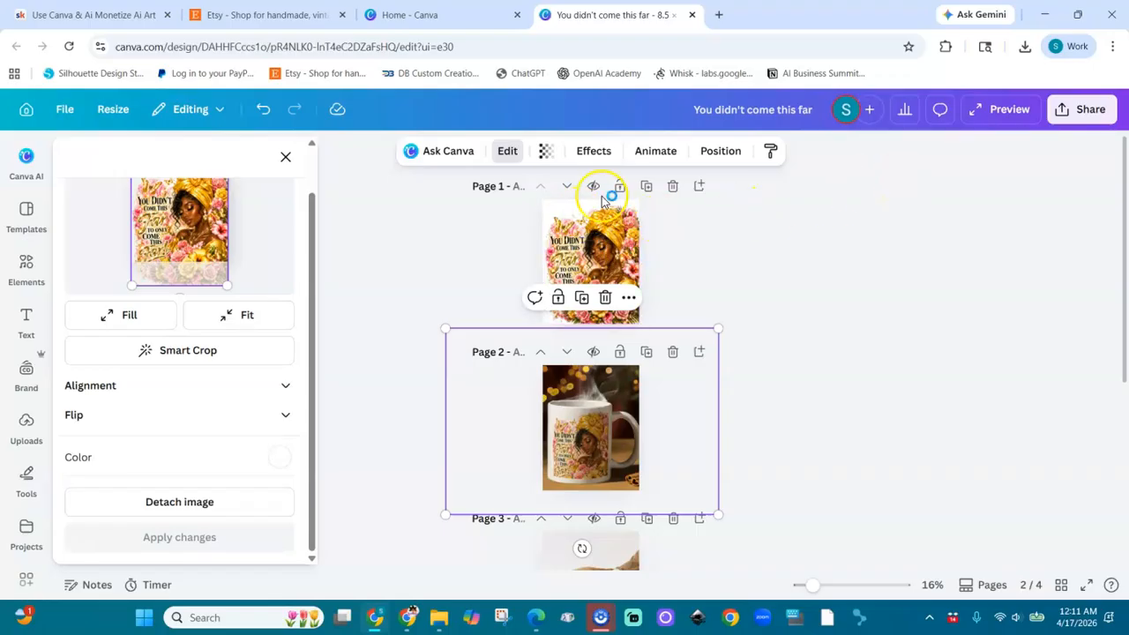
Step: Set the design's download format to PNG at size 1.5 with a transparent background
click(1083, 112)
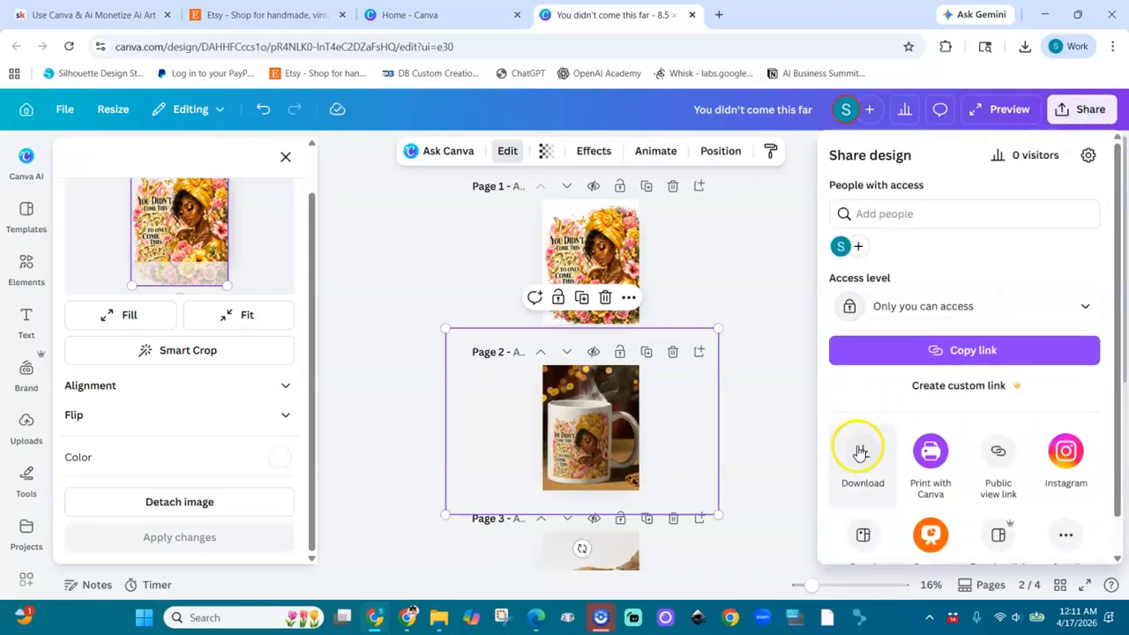
click(859, 443)
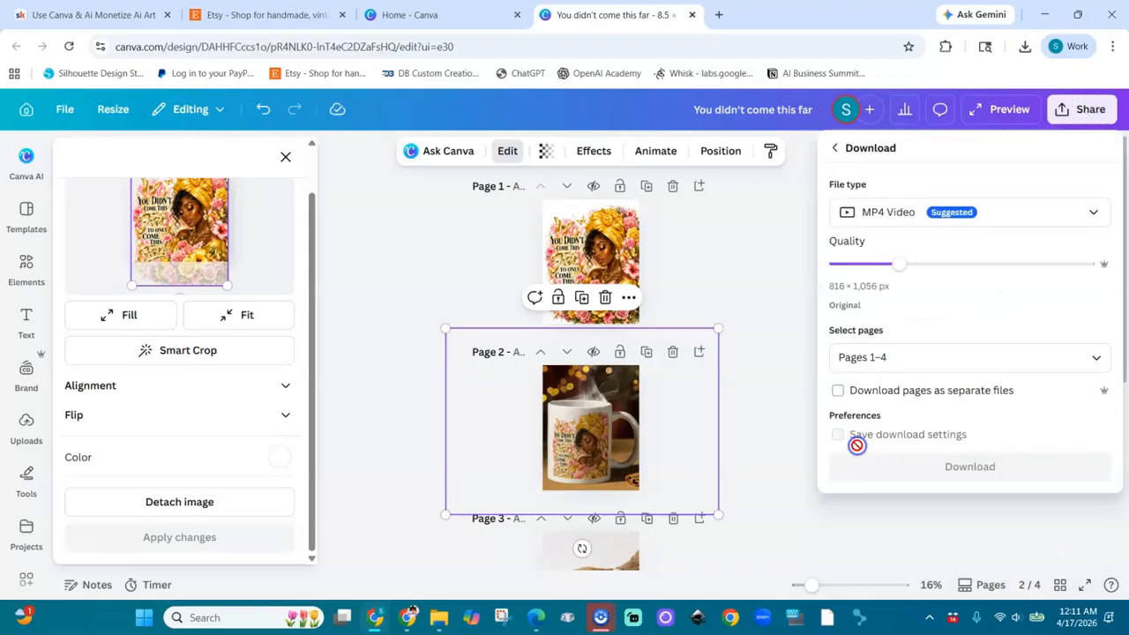
click(1037, 216)
click(887, 300)
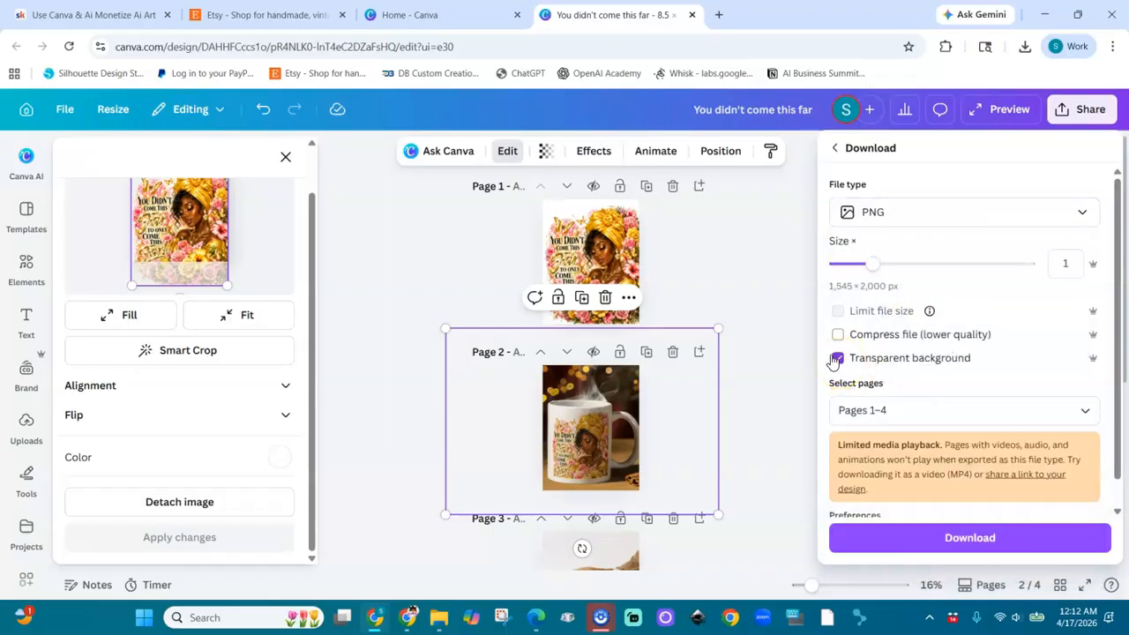
click(913, 264)
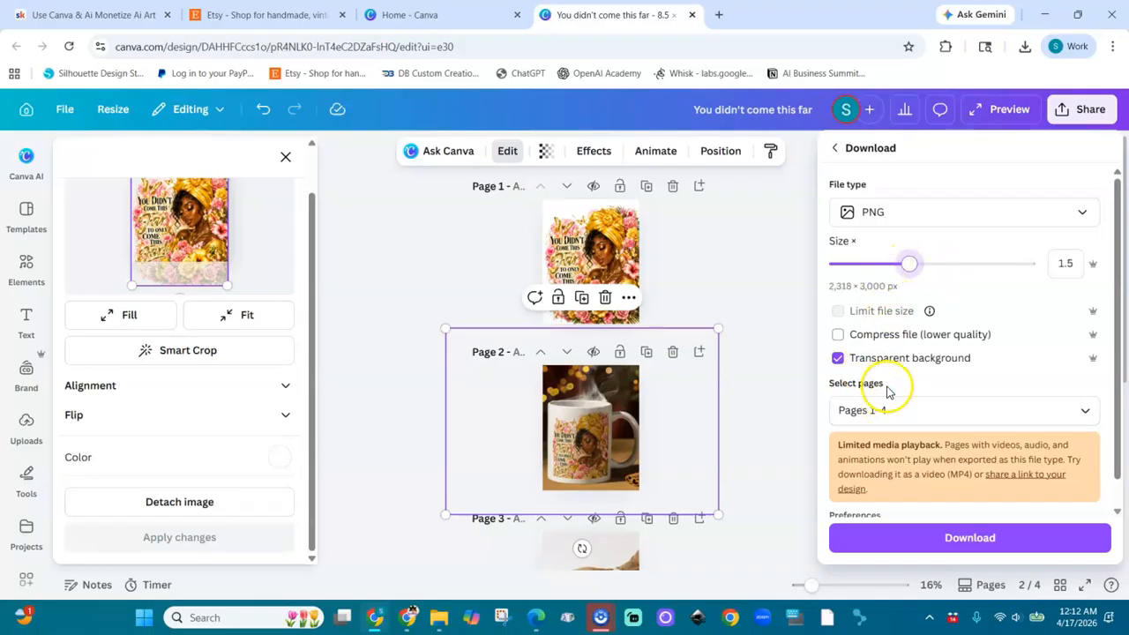
Step: Make the artwork on page 1 the current page and download only that page as a PNG
click(902, 412)
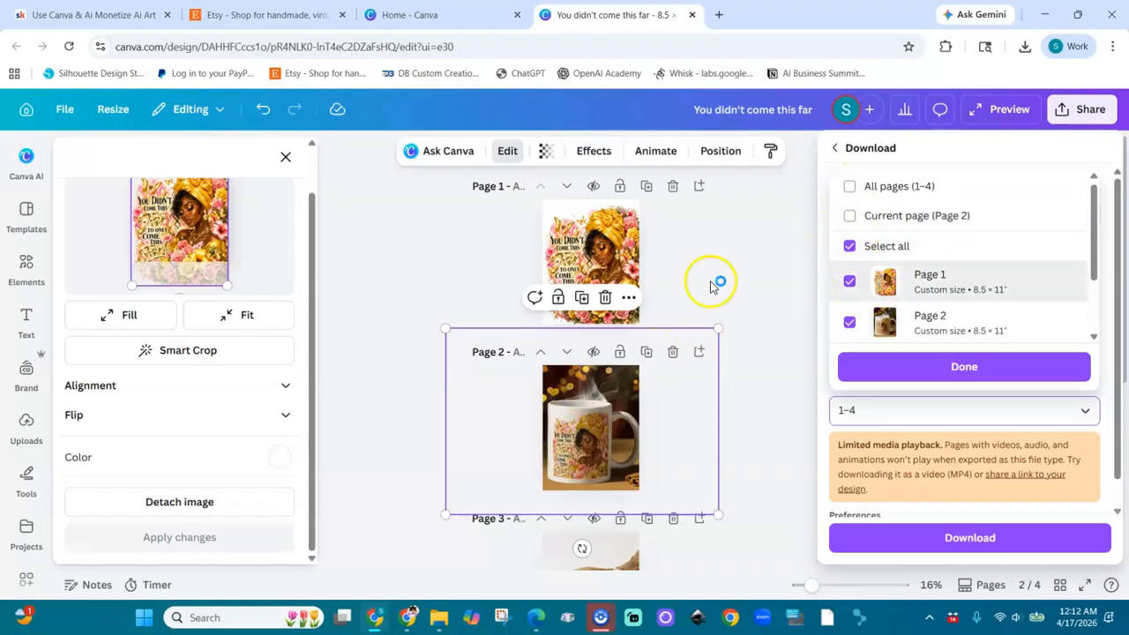
click(631, 261)
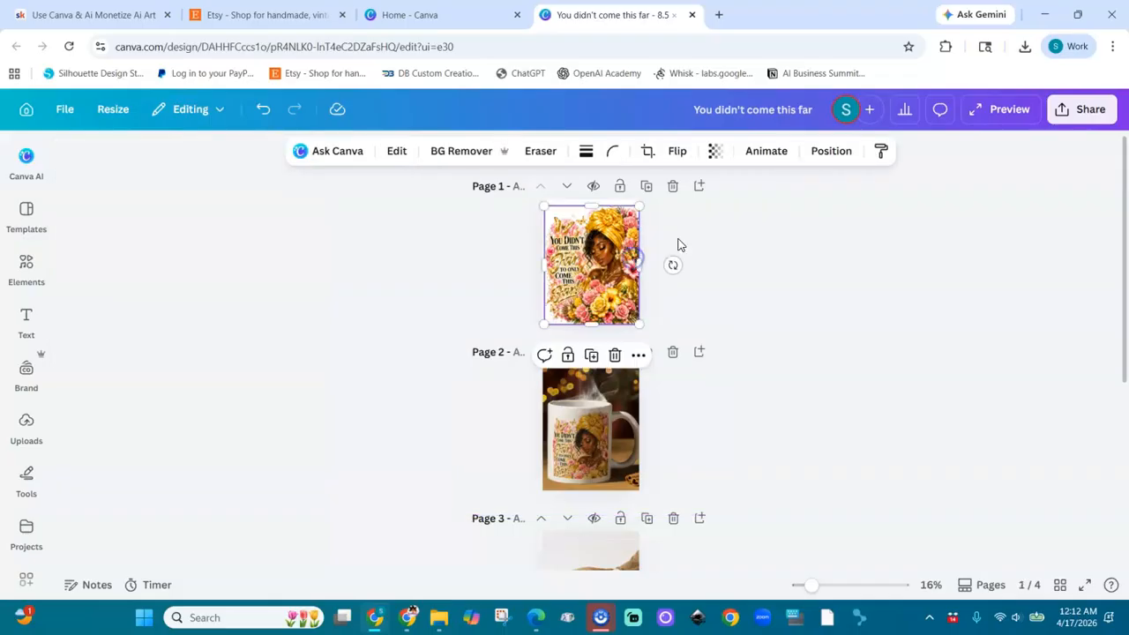
click(1091, 109)
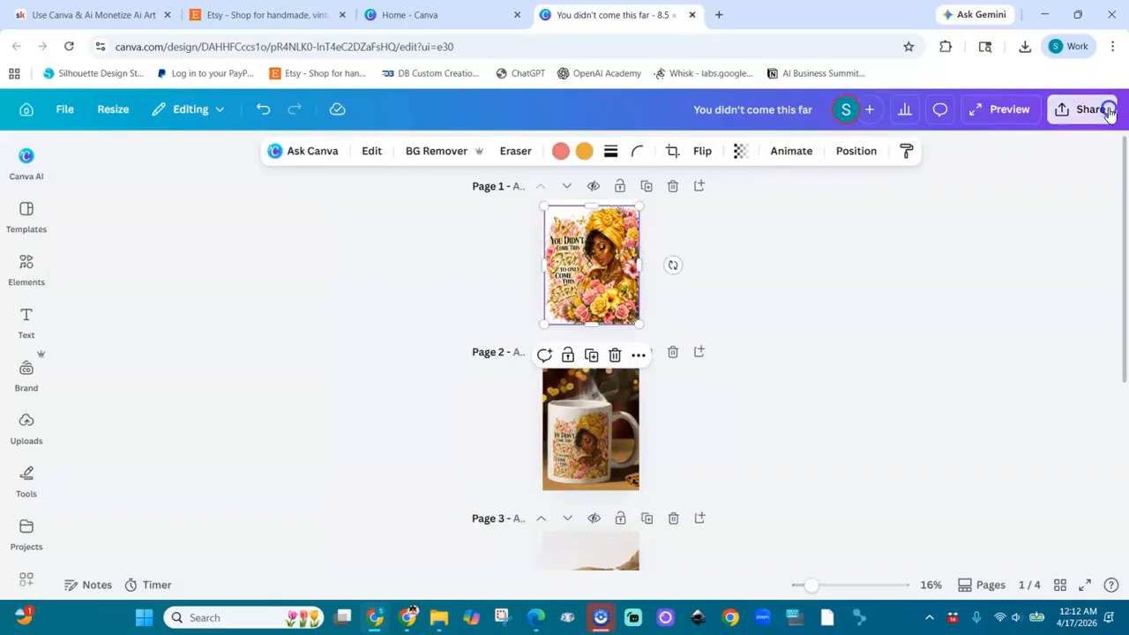
click(865, 458)
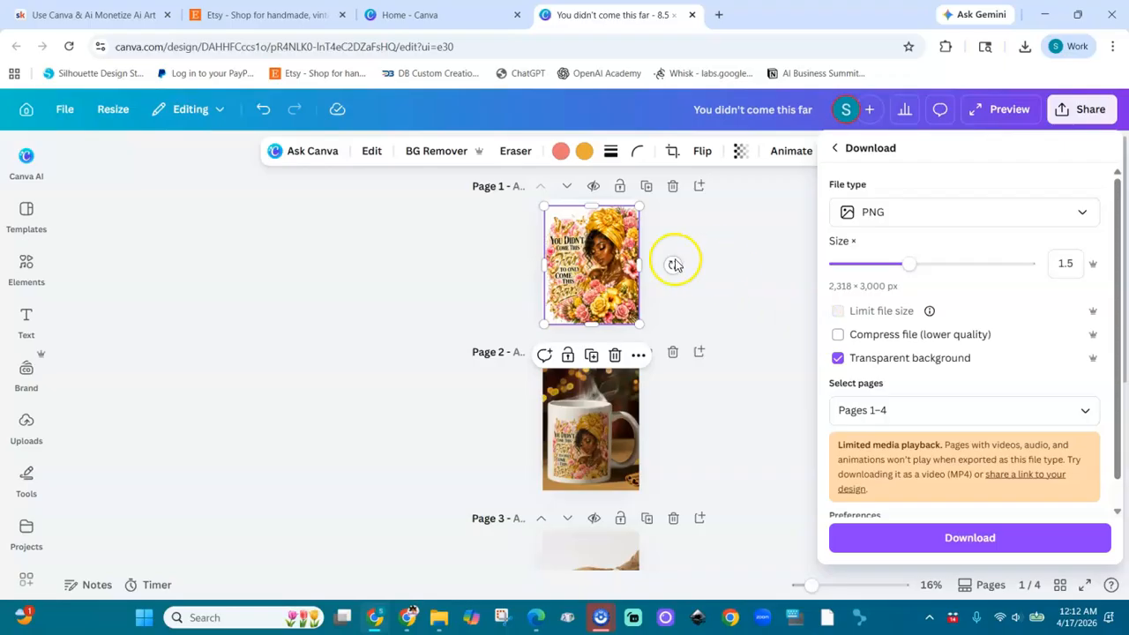
click(860, 411)
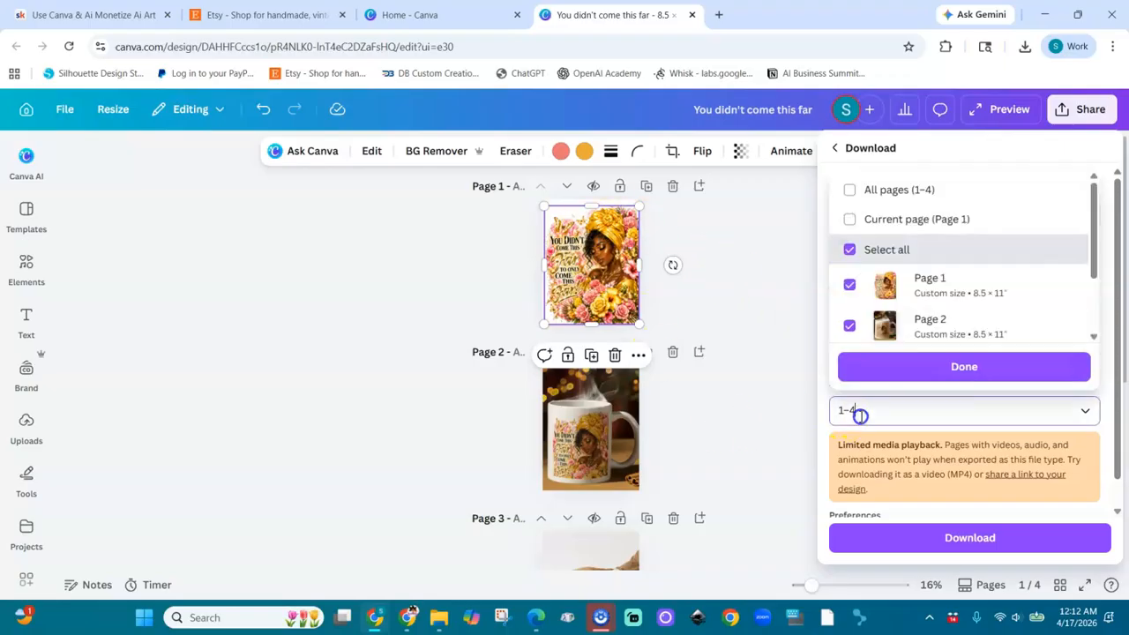
click(851, 216)
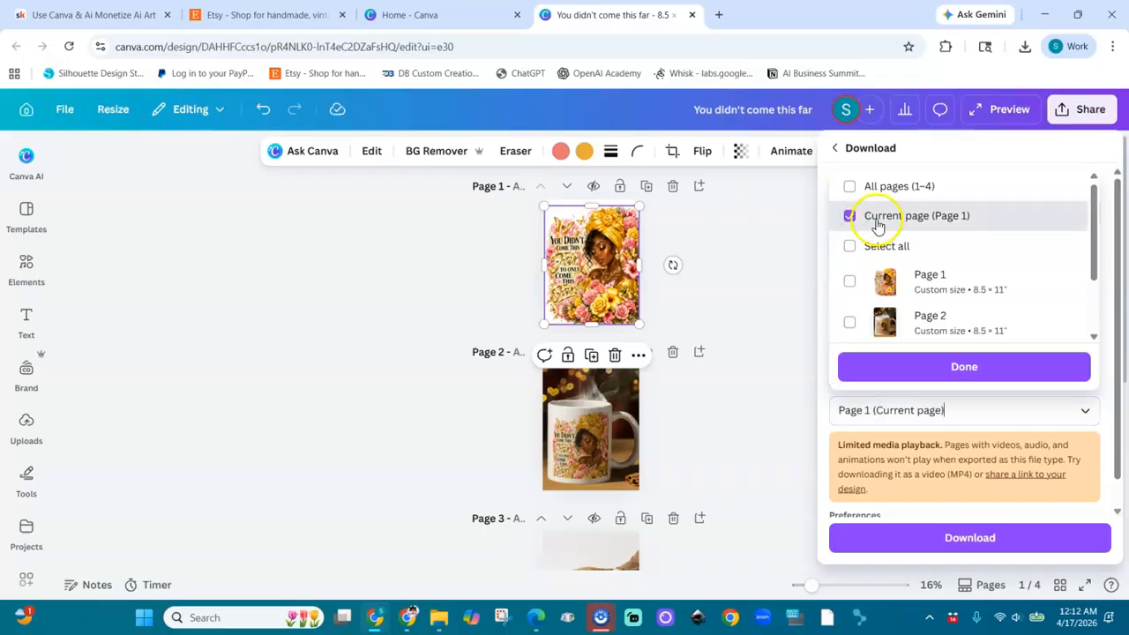
click(947, 367)
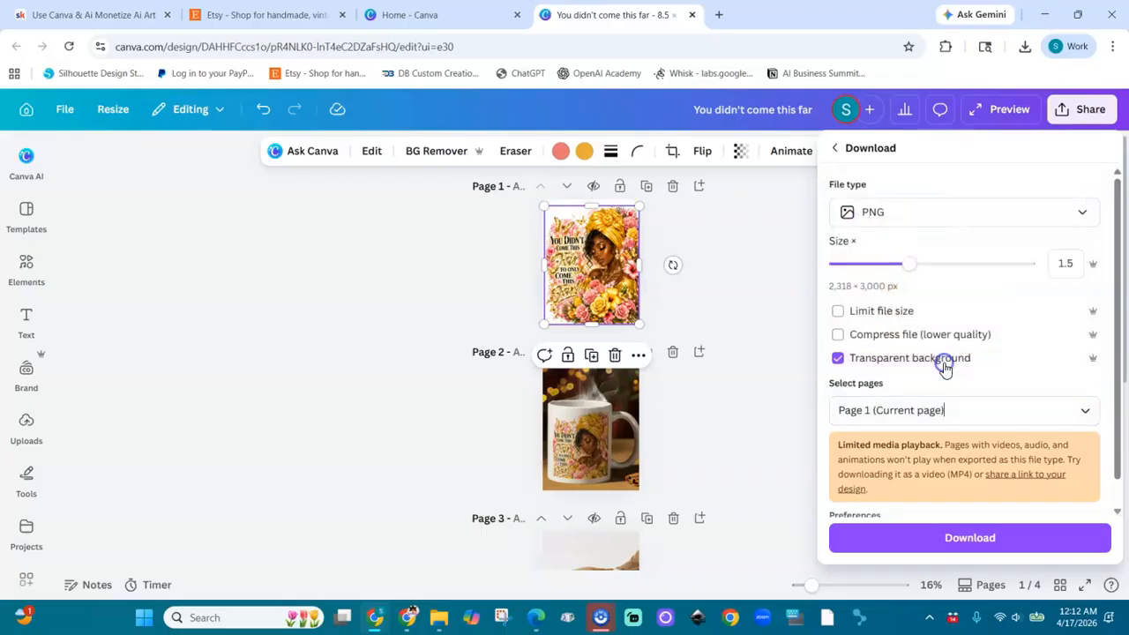
click(955, 542)
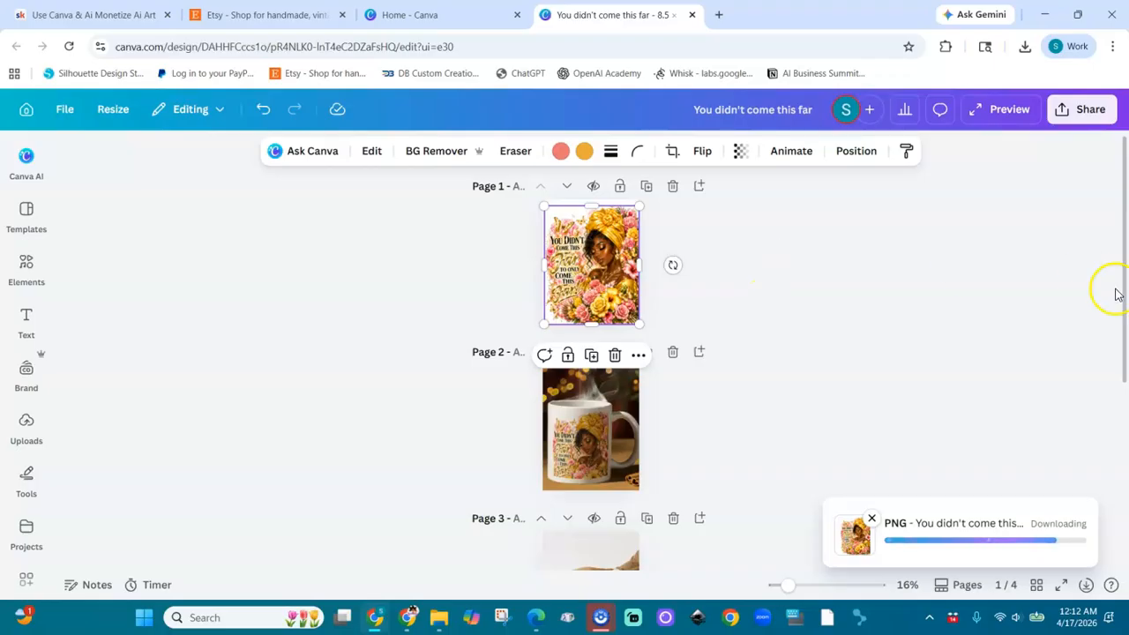
Step: Stretch the video on page 4 up to the page's upper edge and duplicate that page
drag(1126, 351, 1126, 436)
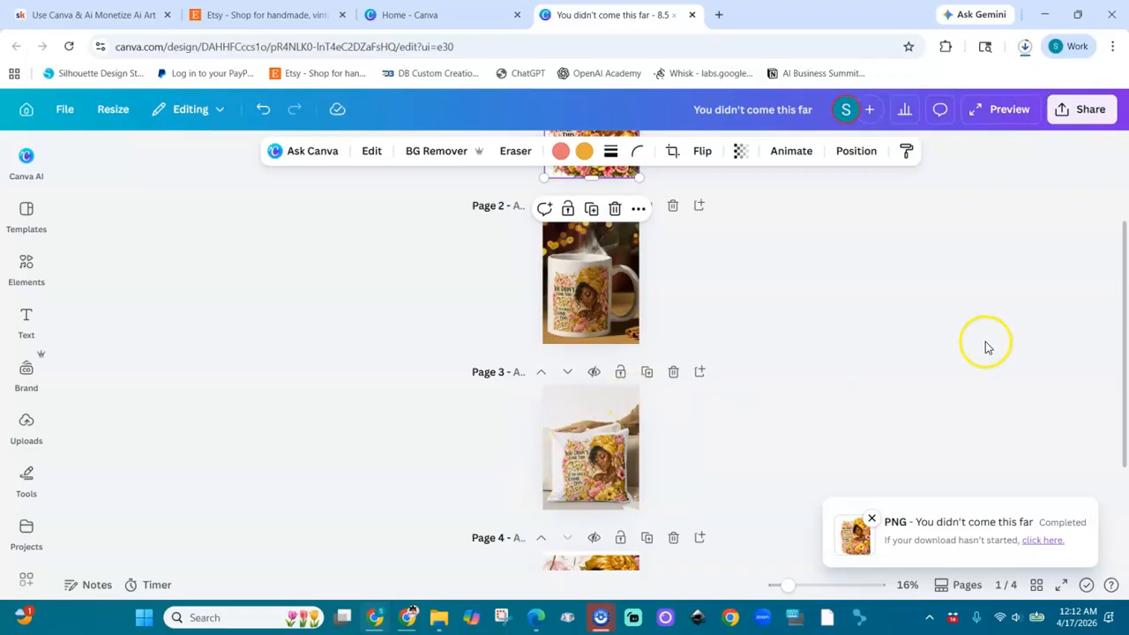
drag(1126, 374, 1126, 467)
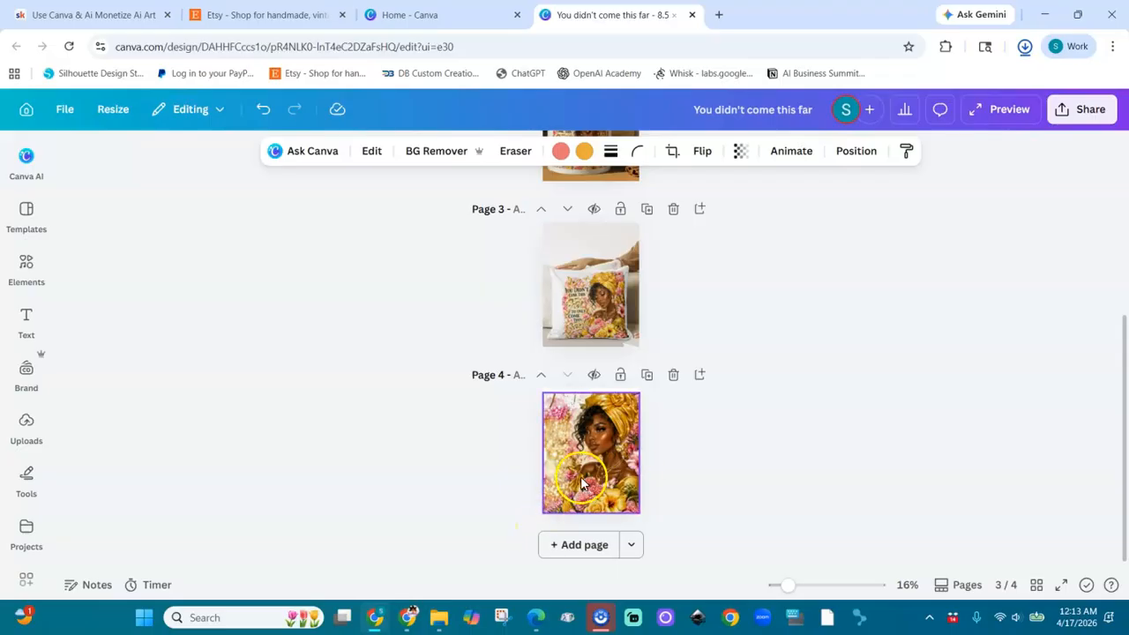
click(589, 404)
drag(591, 396, 591, 389)
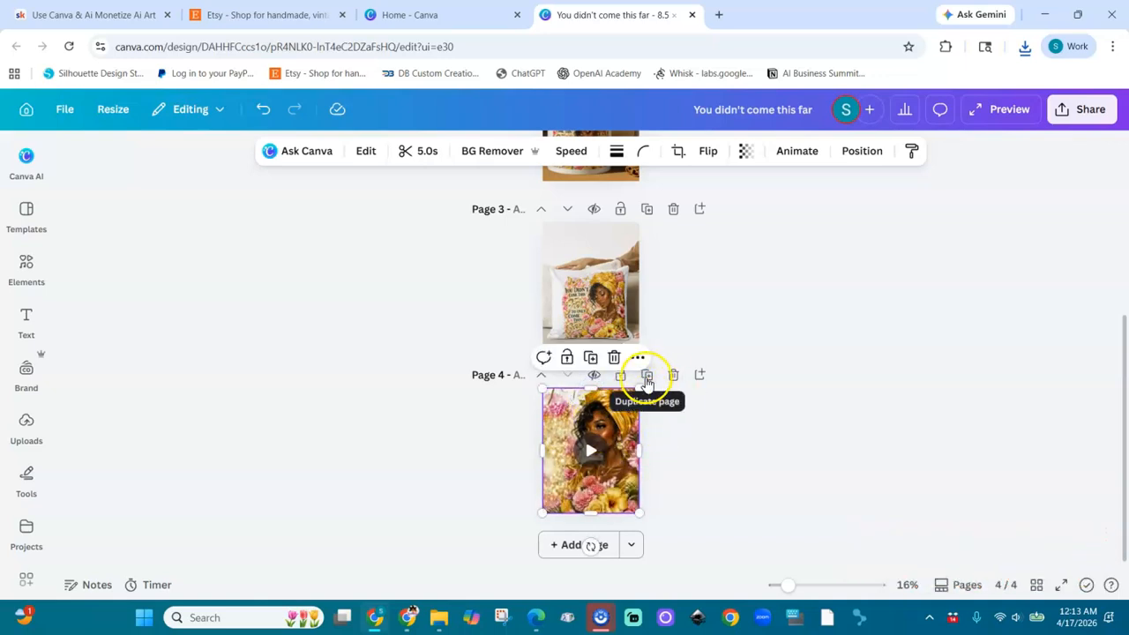
click(646, 376)
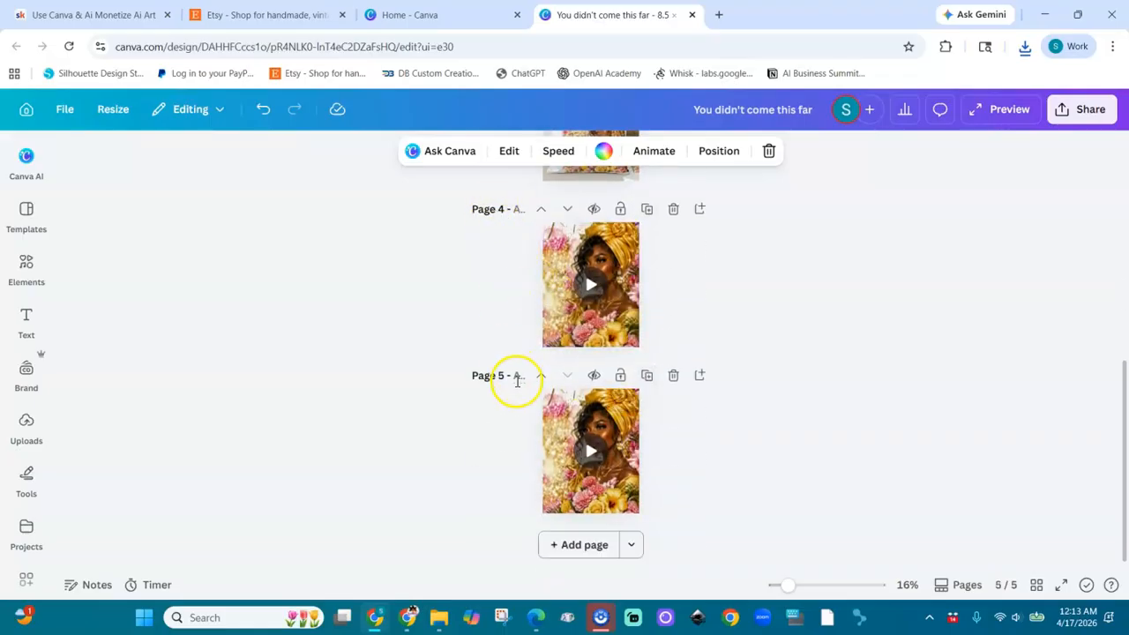
Step: Download pages 4–5 together as a single MP4 video
click(1088, 113)
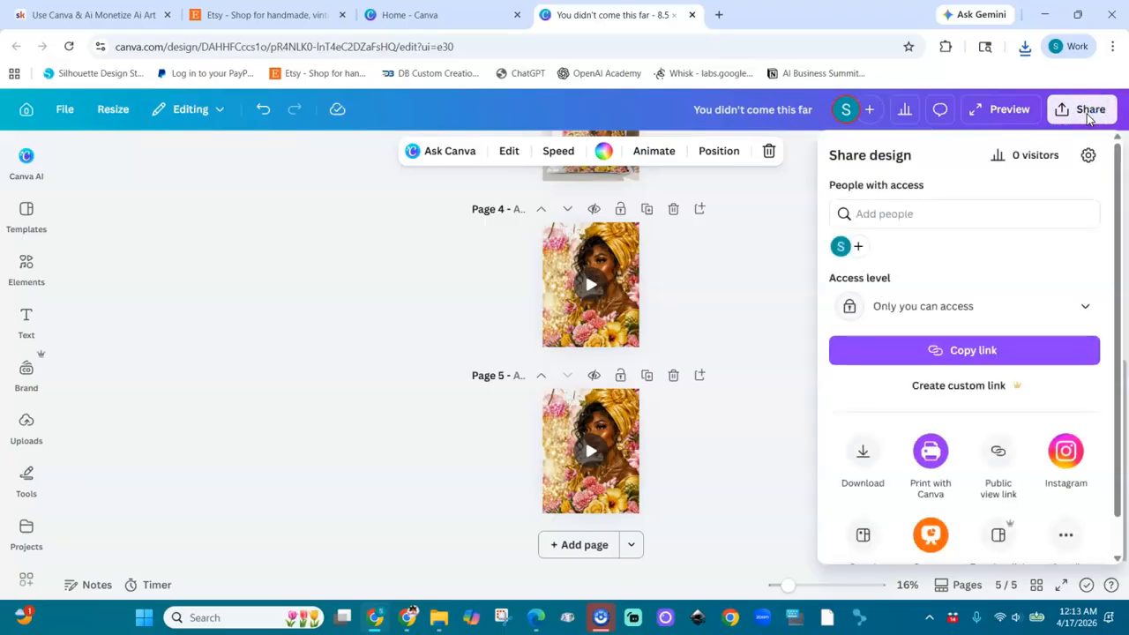
click(861, 472)
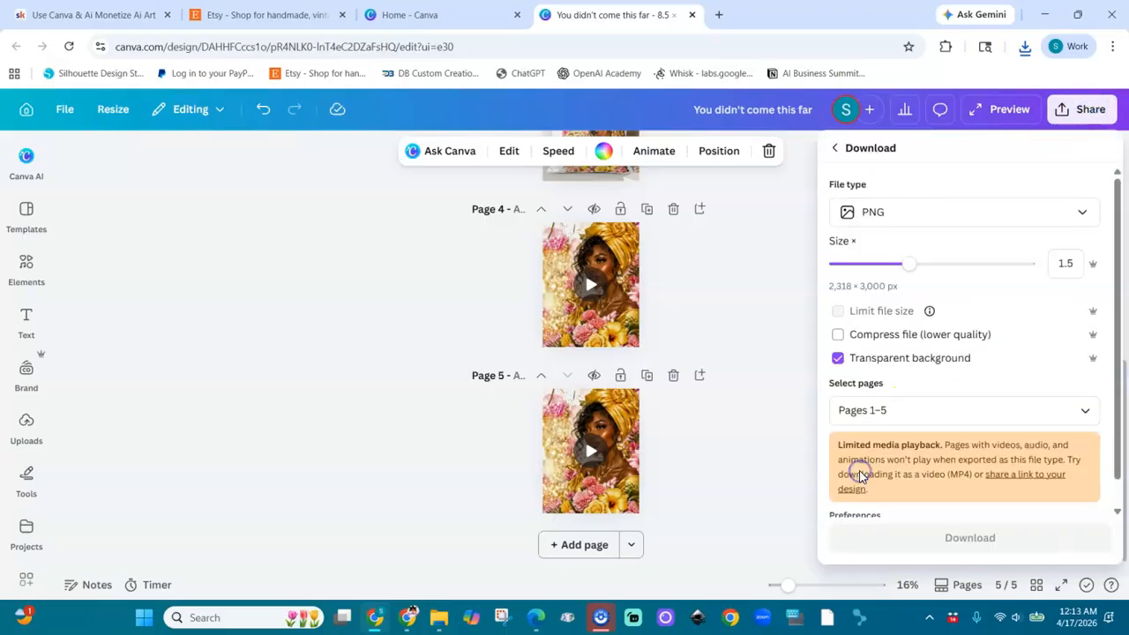
click(928, 226)
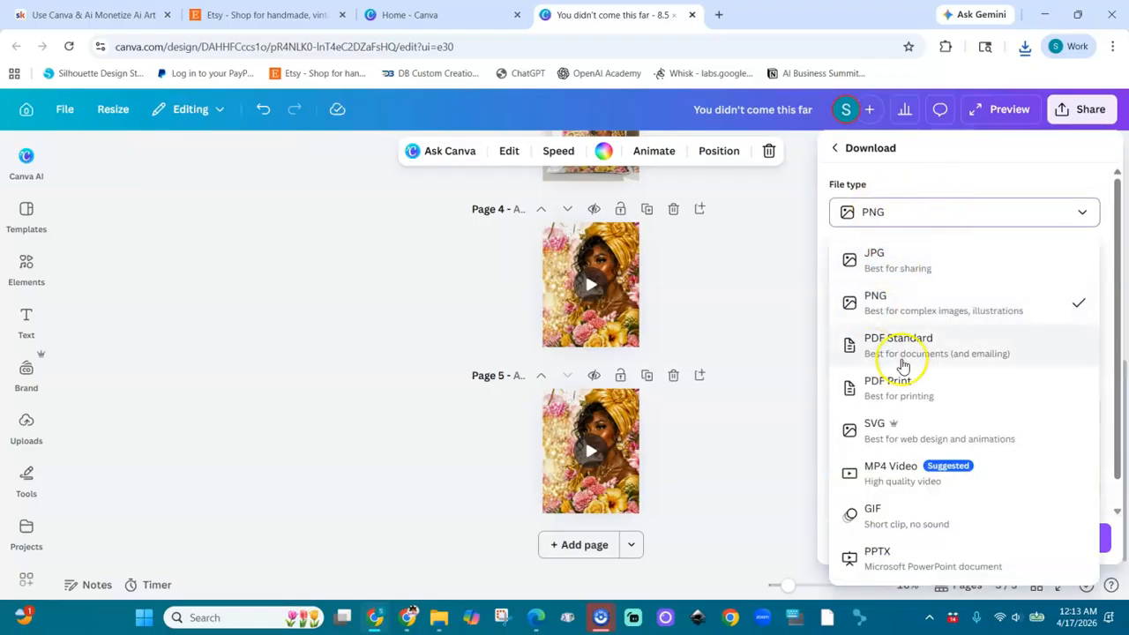
click(895, 472)
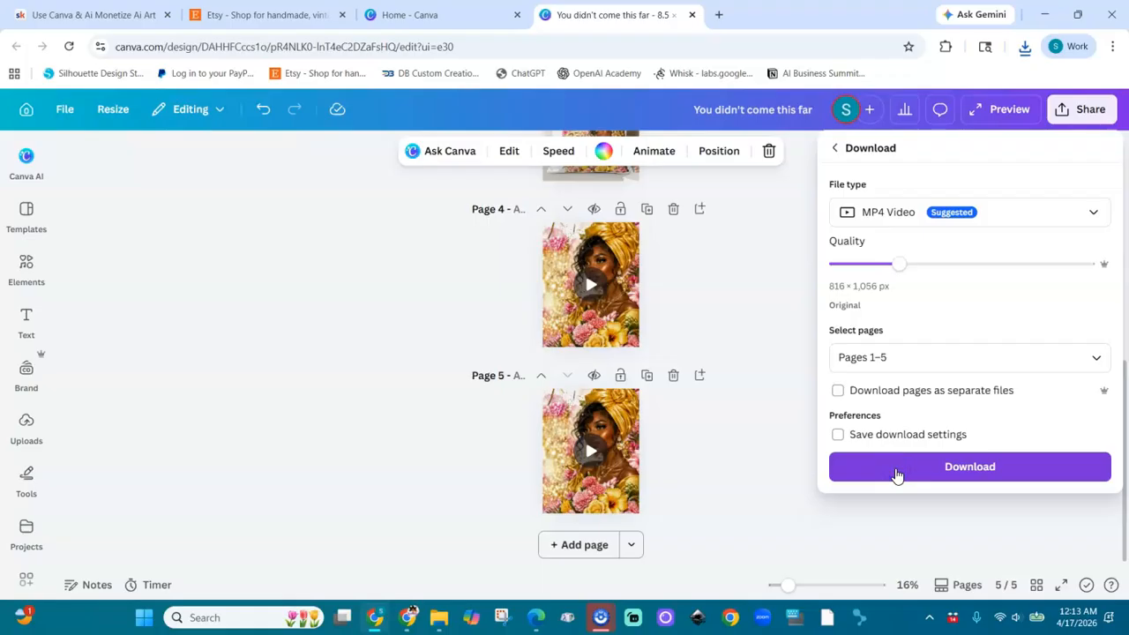
click(913, 365)
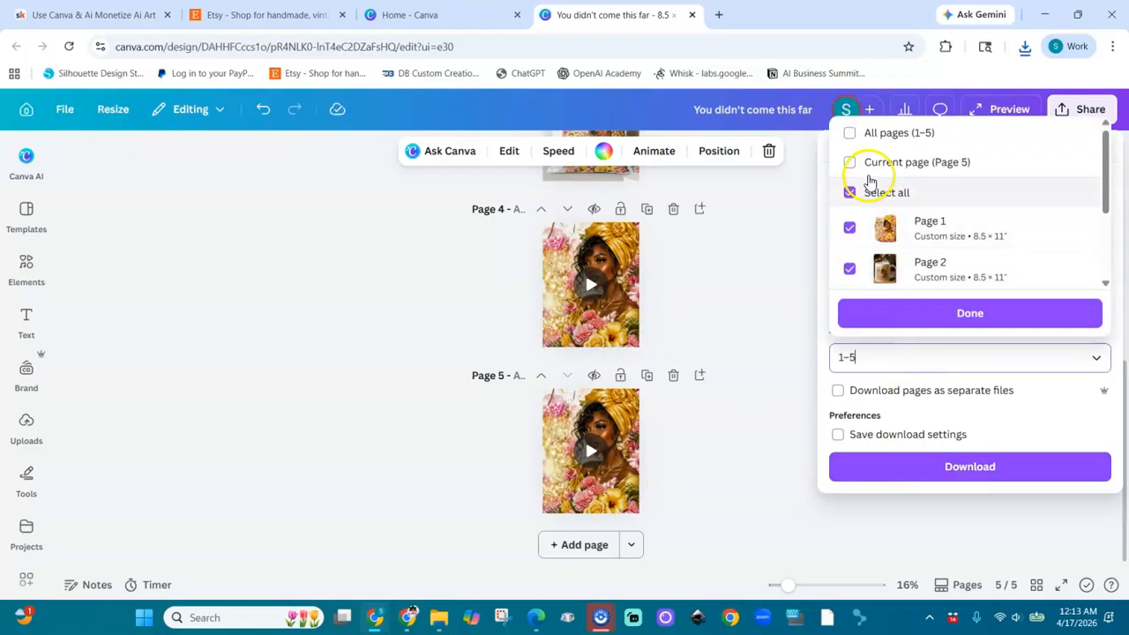
click(843, 356)
key(BackSpace)
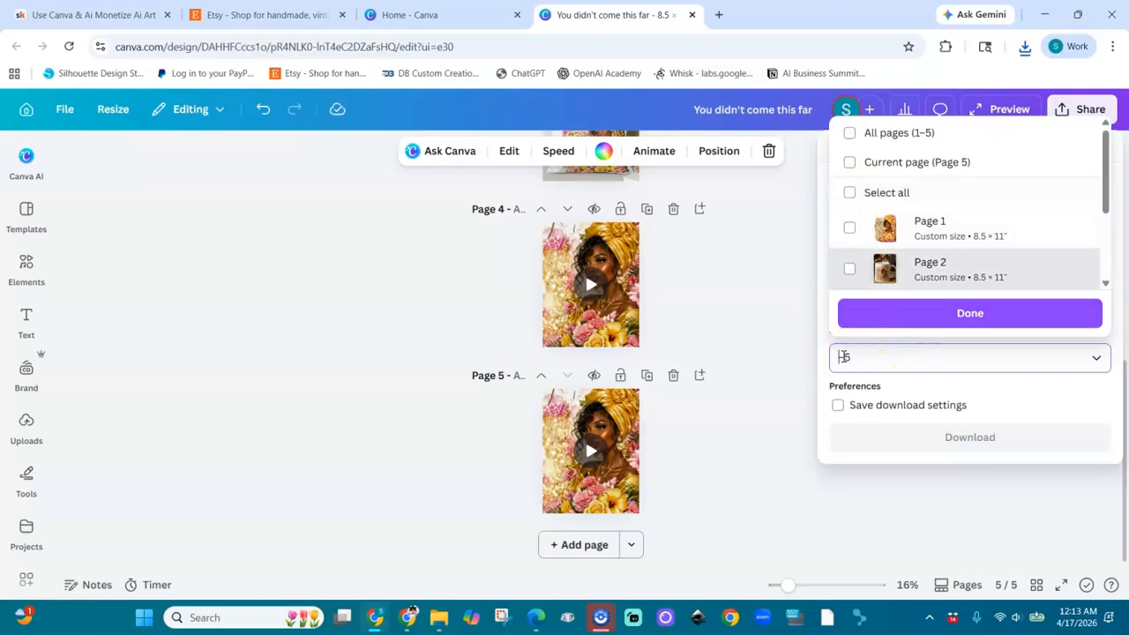
text(4–)
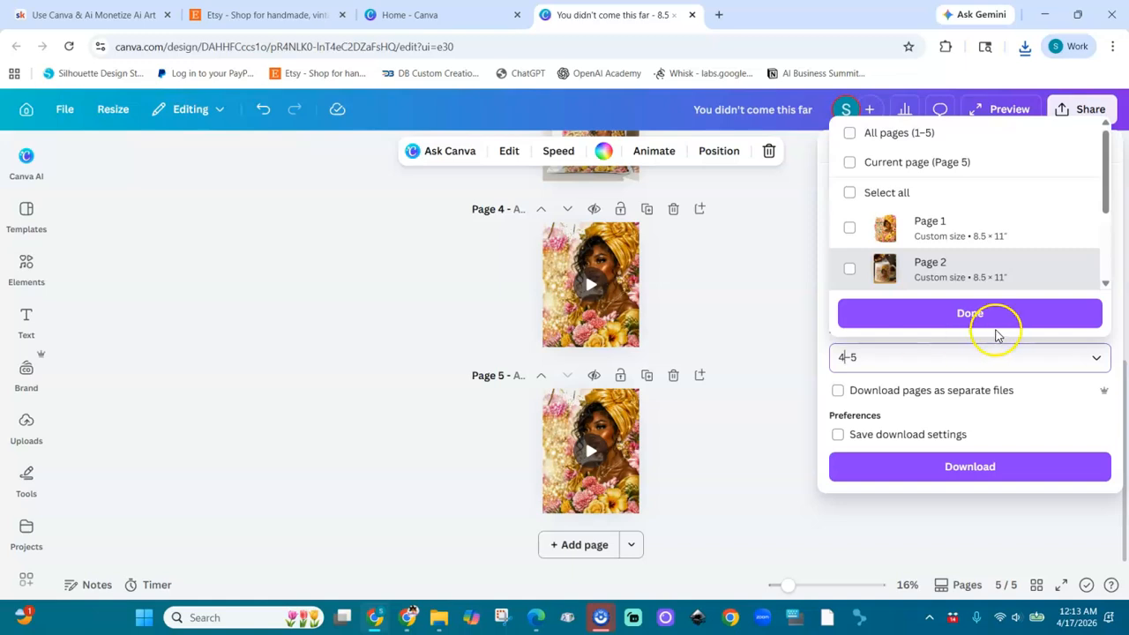
click(970, 315)
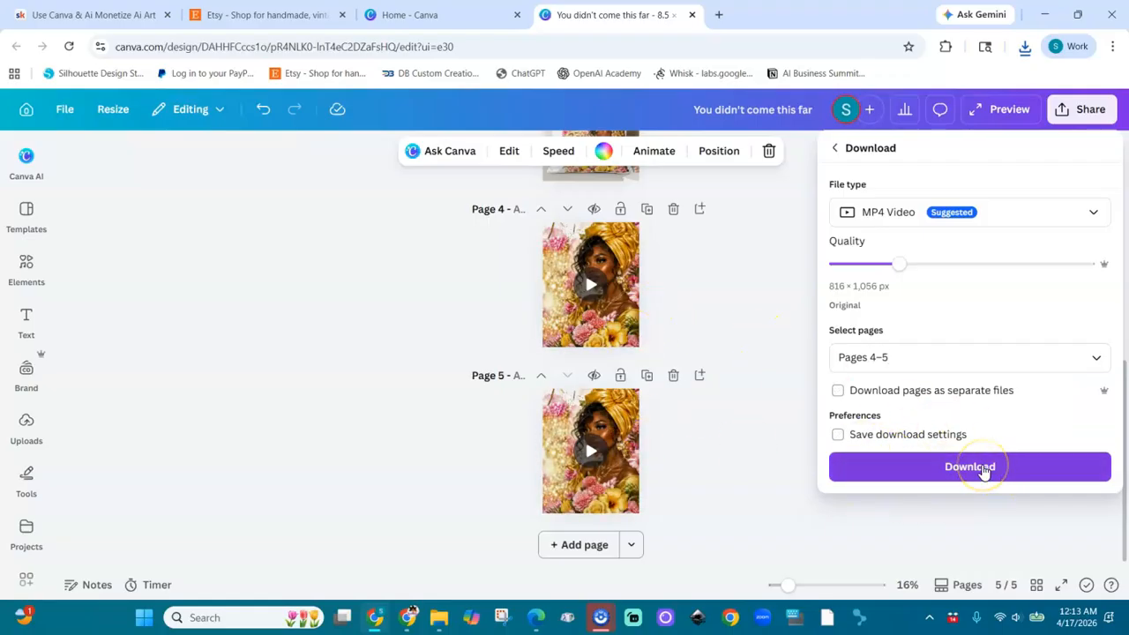
click(983, 470)
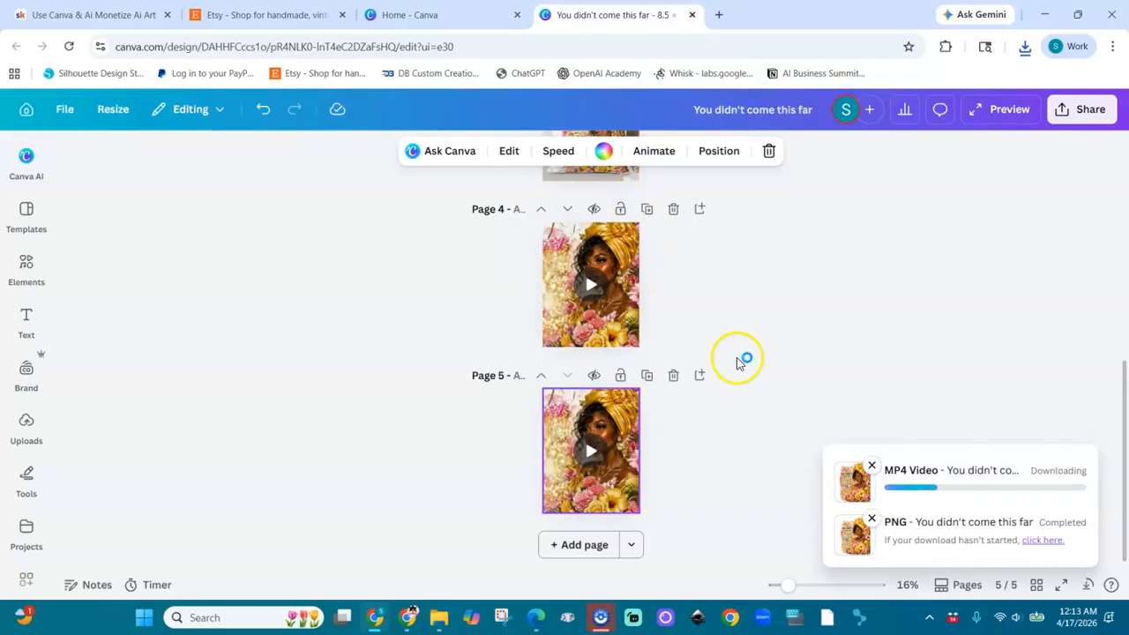
click(799, 313)
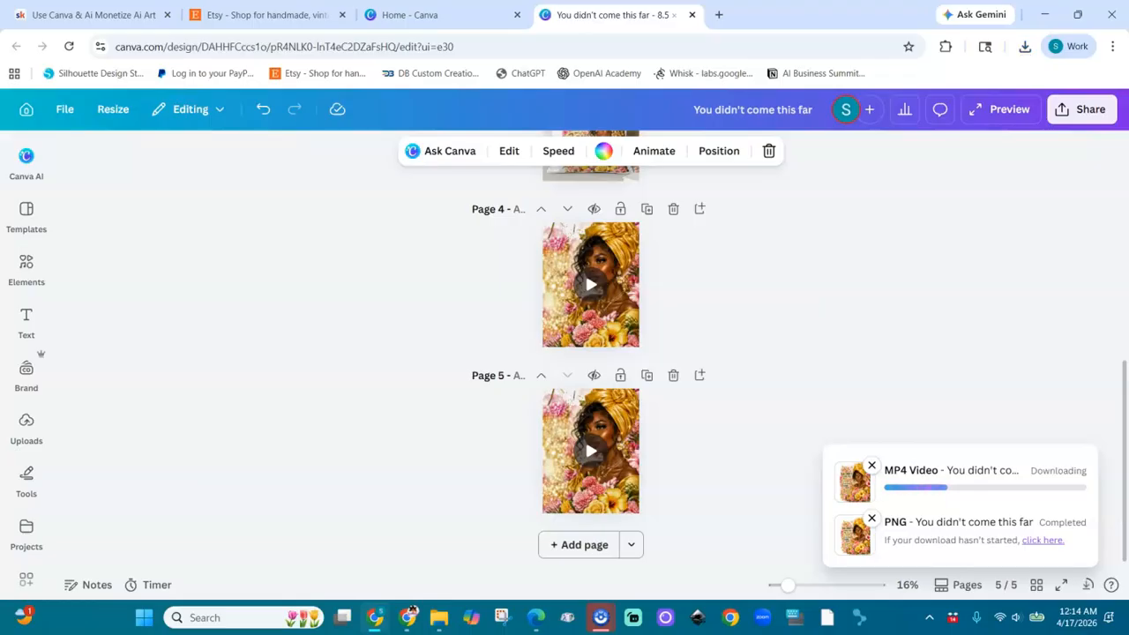
scroll(800, 314, up, 6)
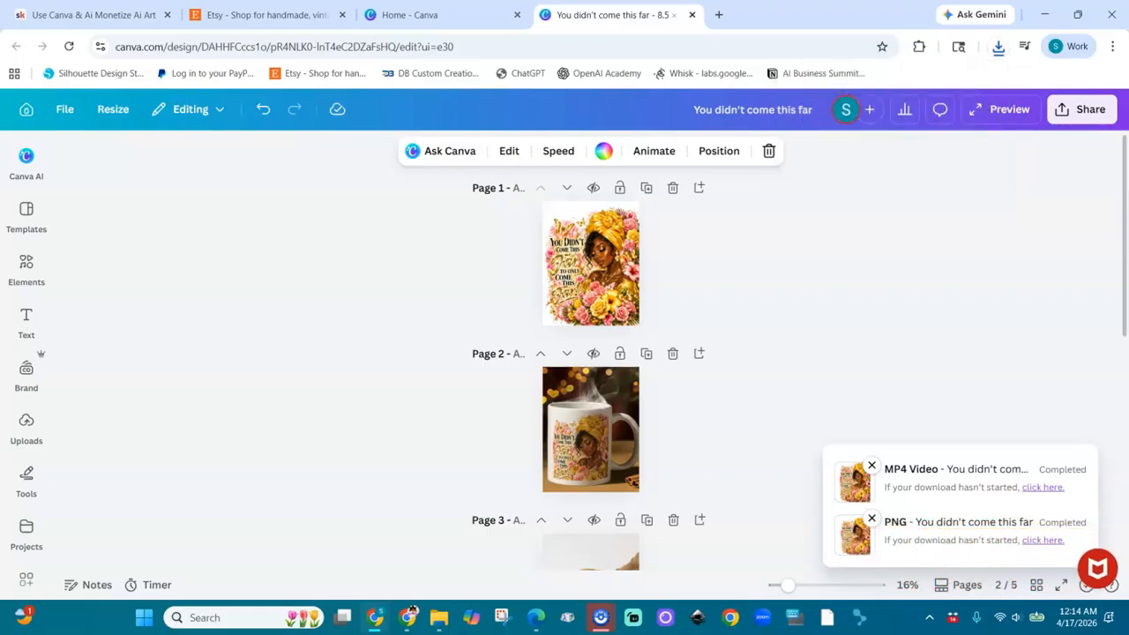
scroll(591, 371, down, 3)
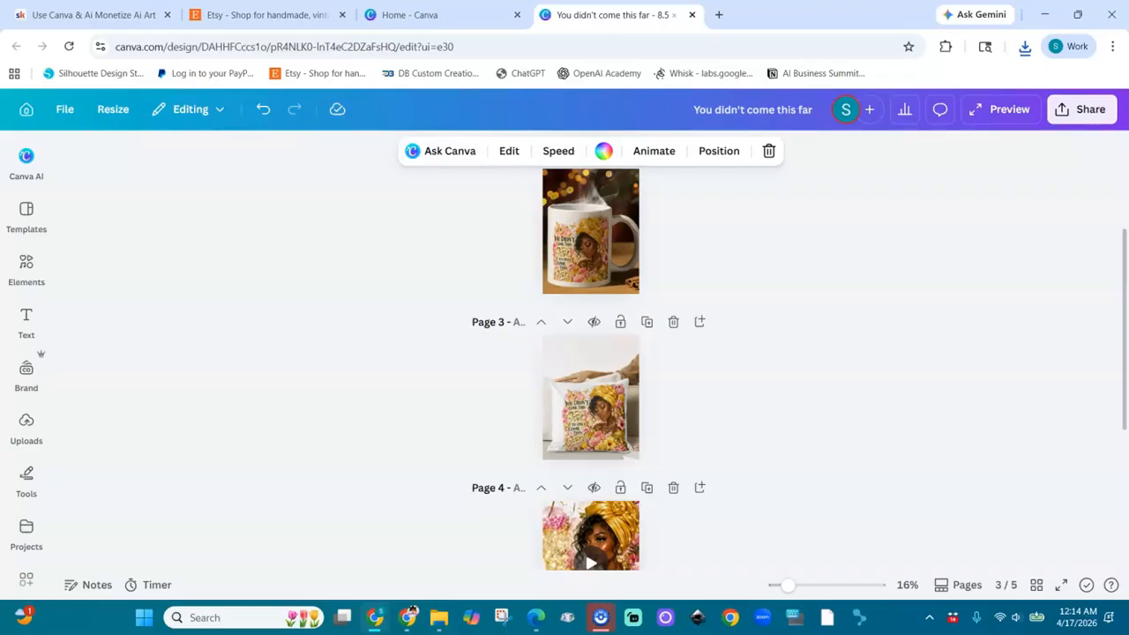
scroll(591, 370, down, 2)
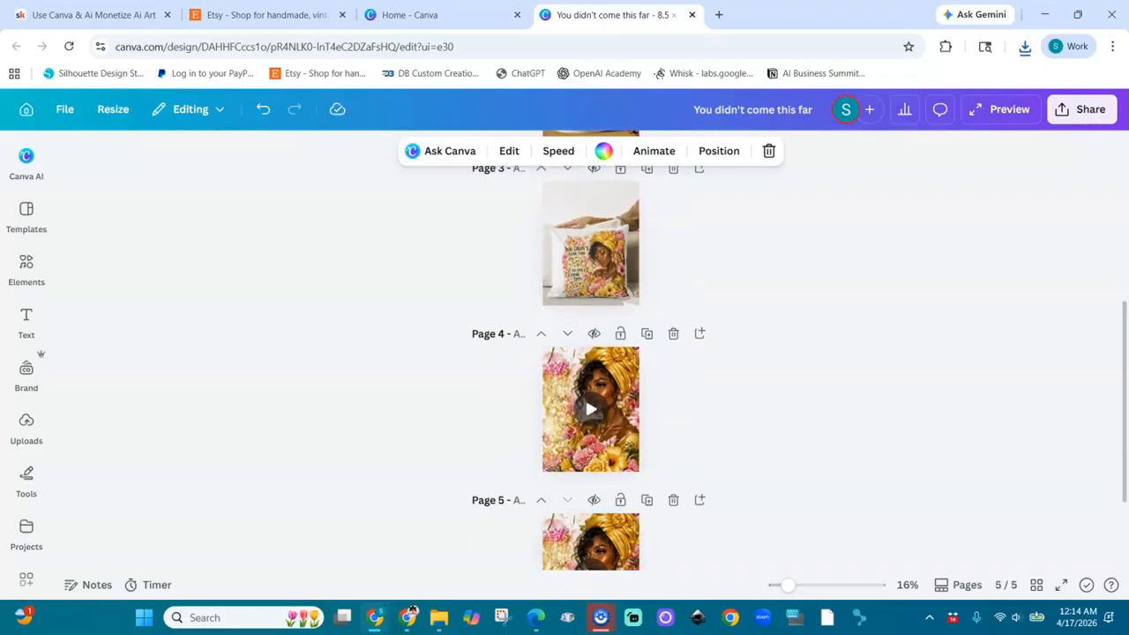
scroll(591, 370, down, 1)
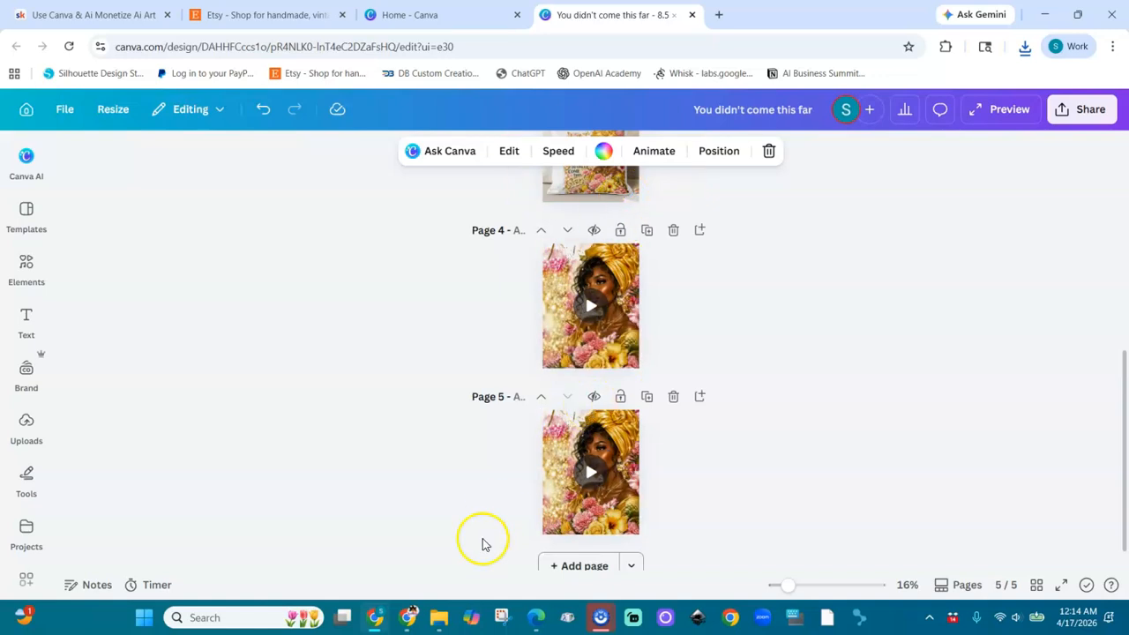
Step: Switch to File Explorer, clear the old search, and open today's "You didn't come this far" MP4 video from the Downloads folder
click(440, 618)
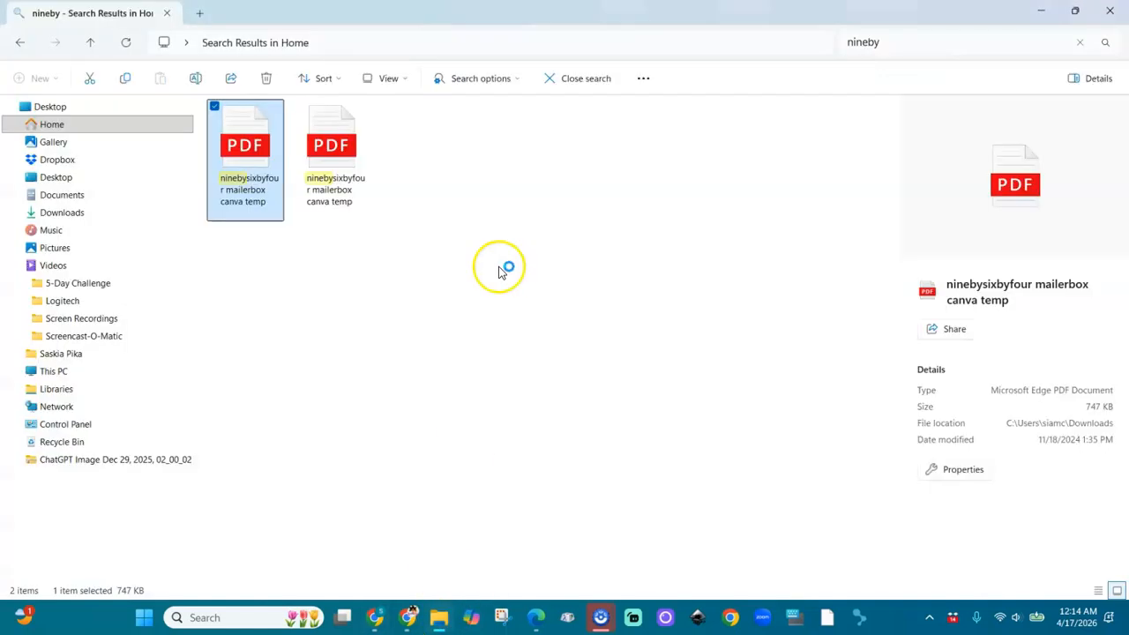
click(1079, 42)
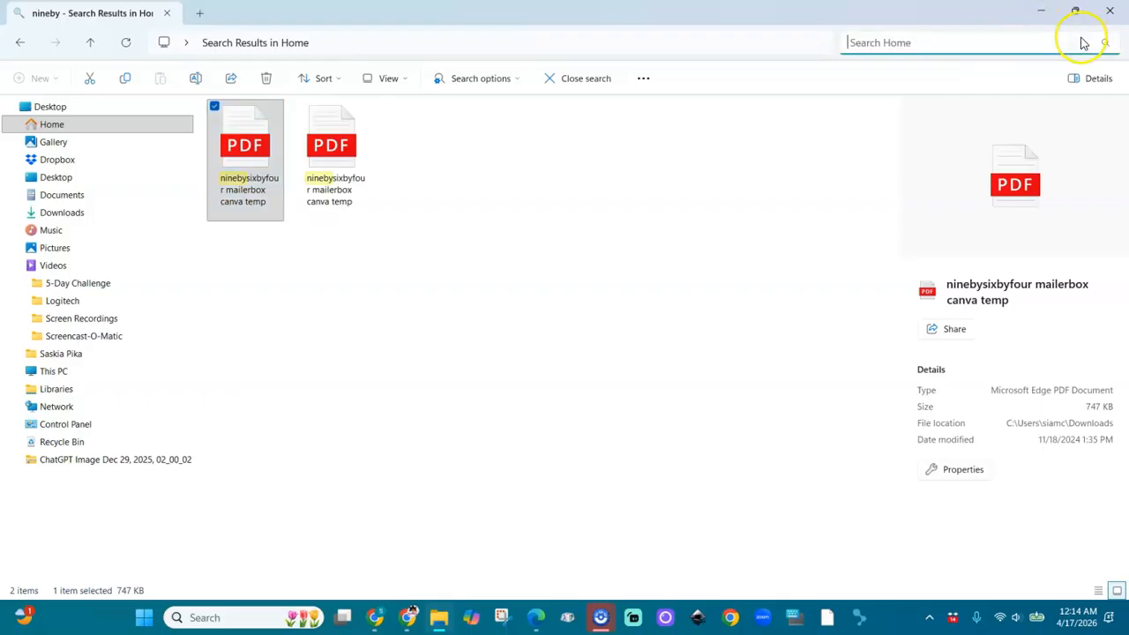
click(58, 219)
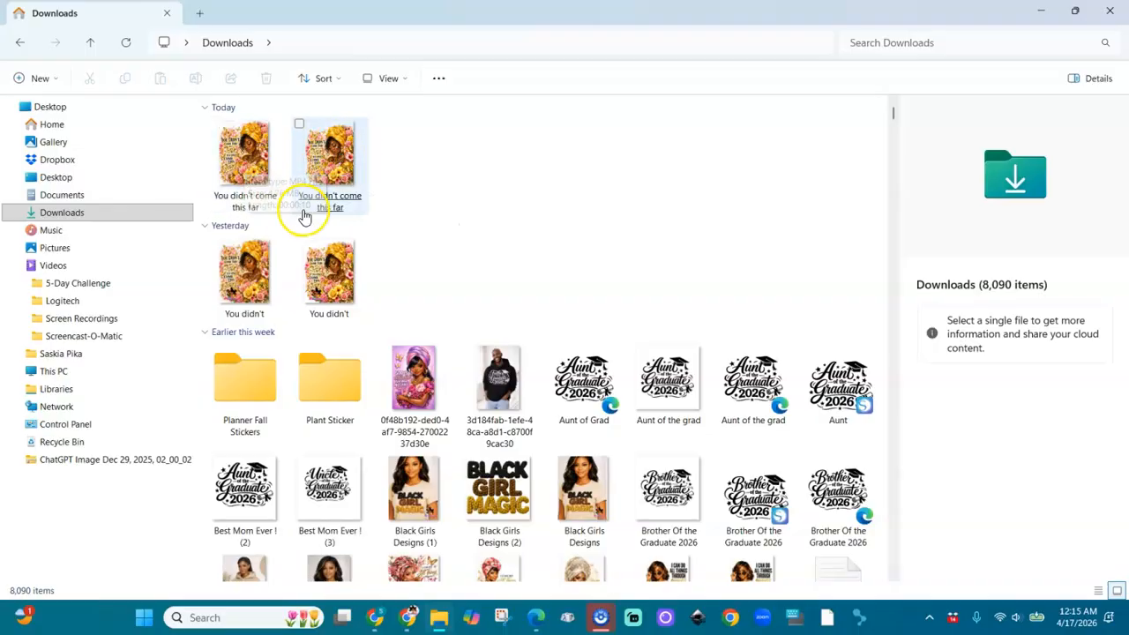
click(245, 169)
double_click(245, 170)
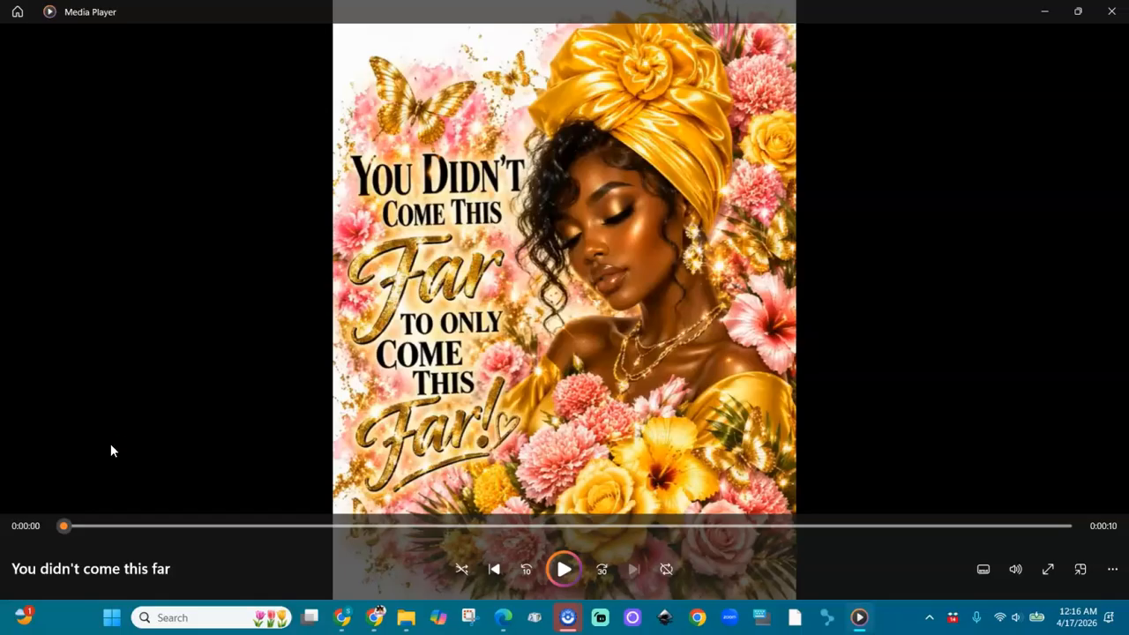
click(32, 524)
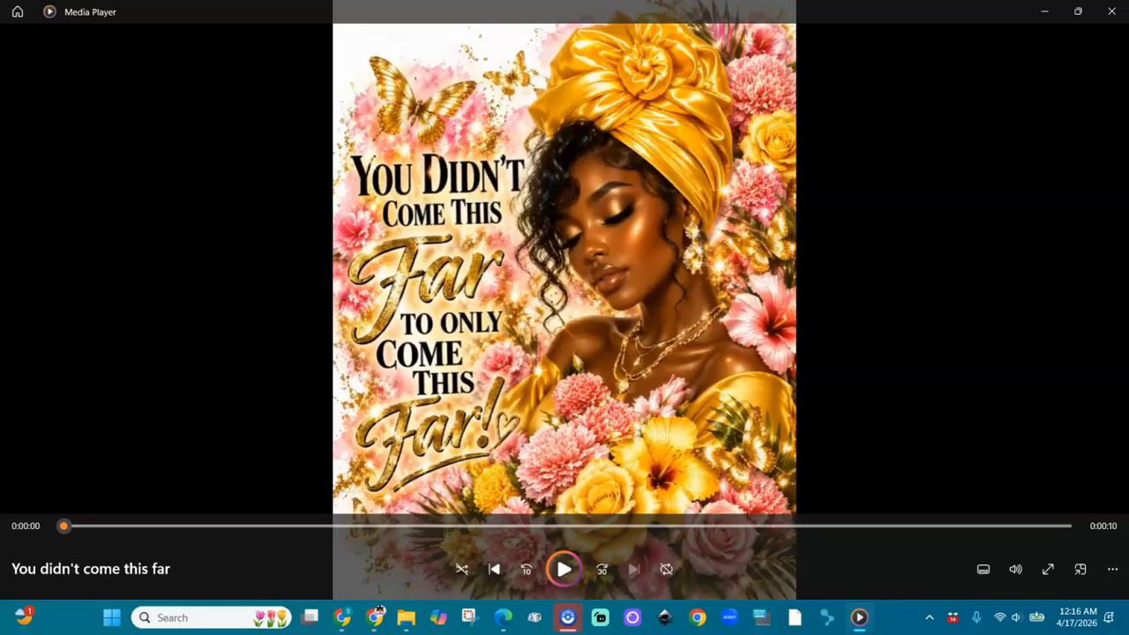